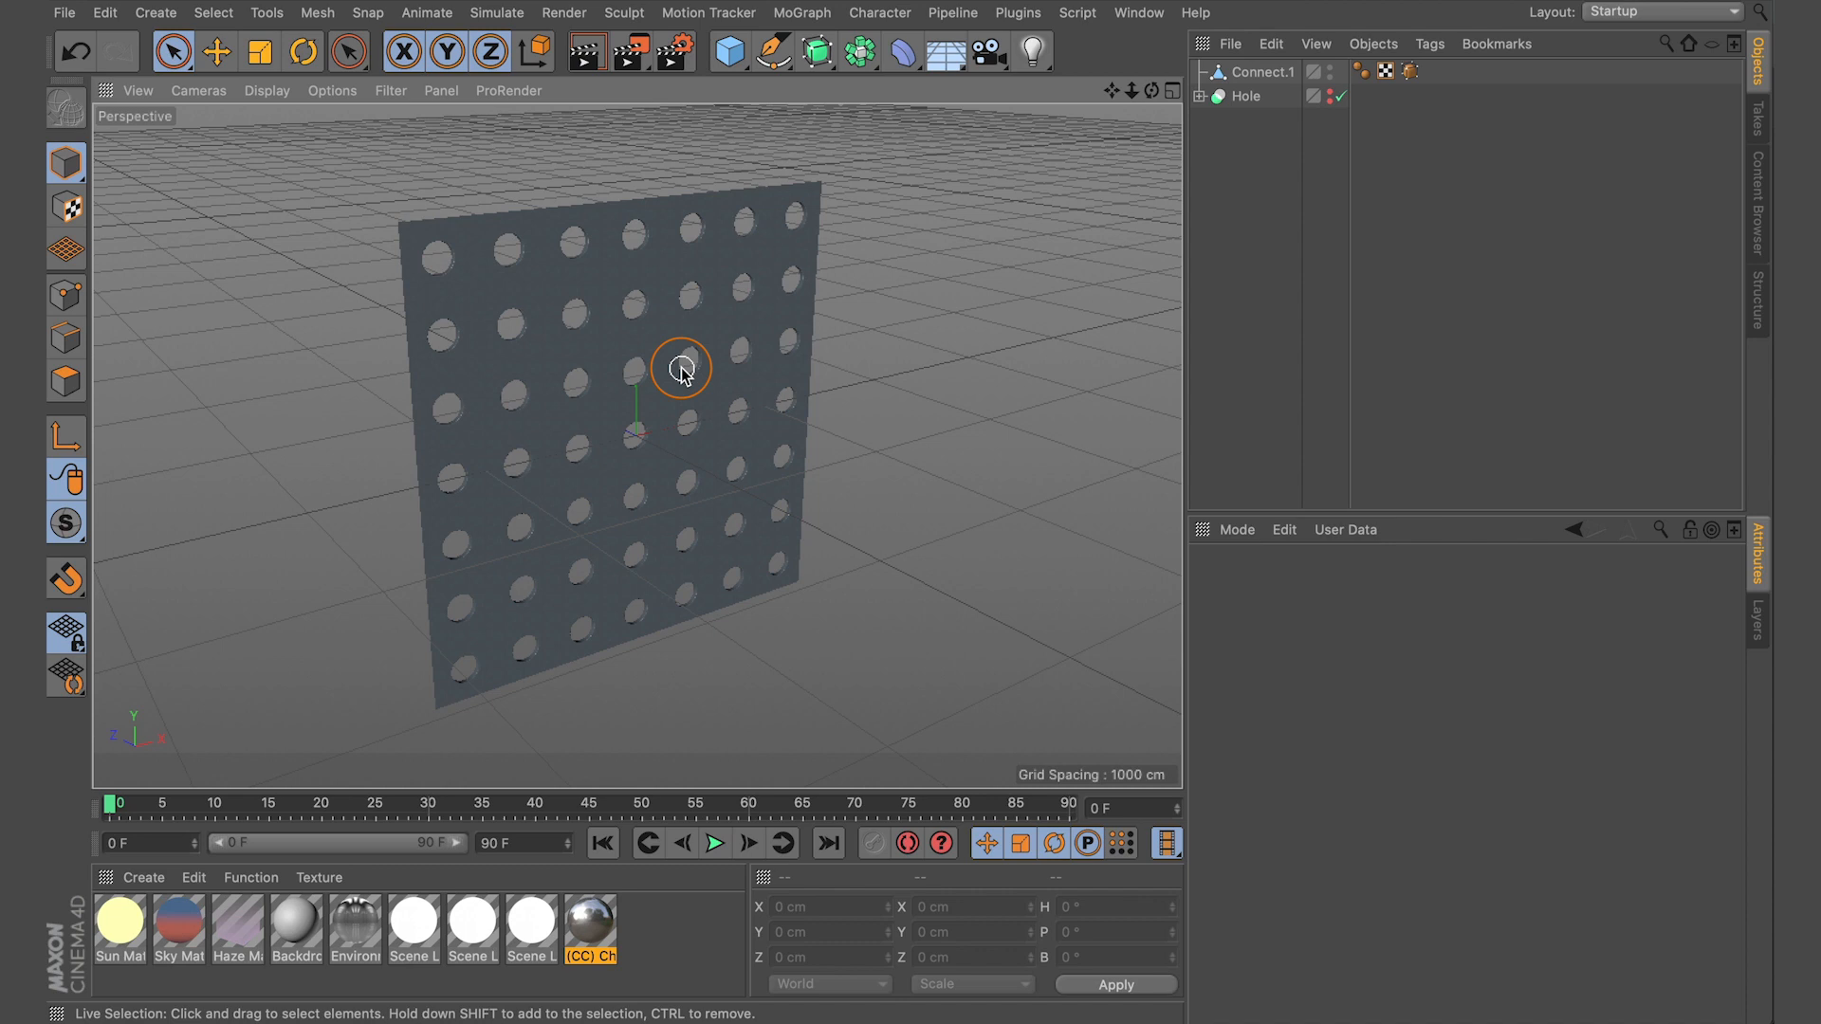
Rename the perforated panel object Connect.1 to "Array".
left_click(681, 370)
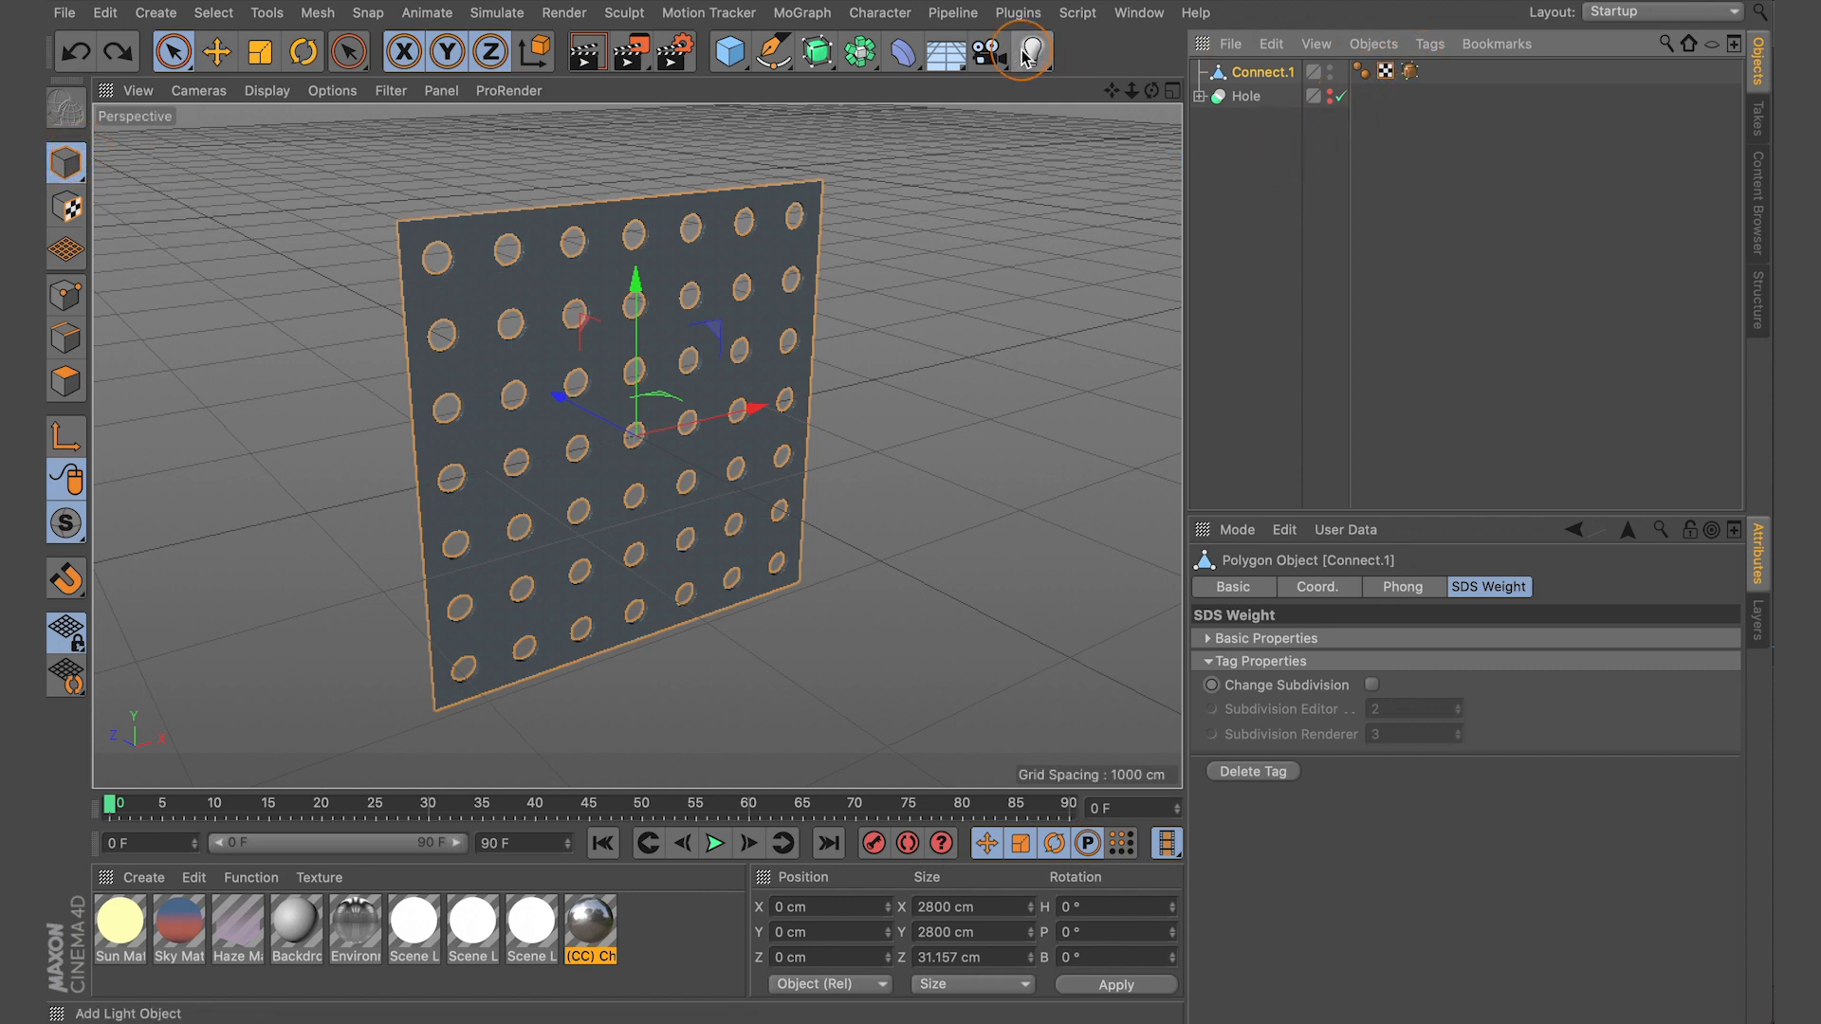
left_click(1264, 80)
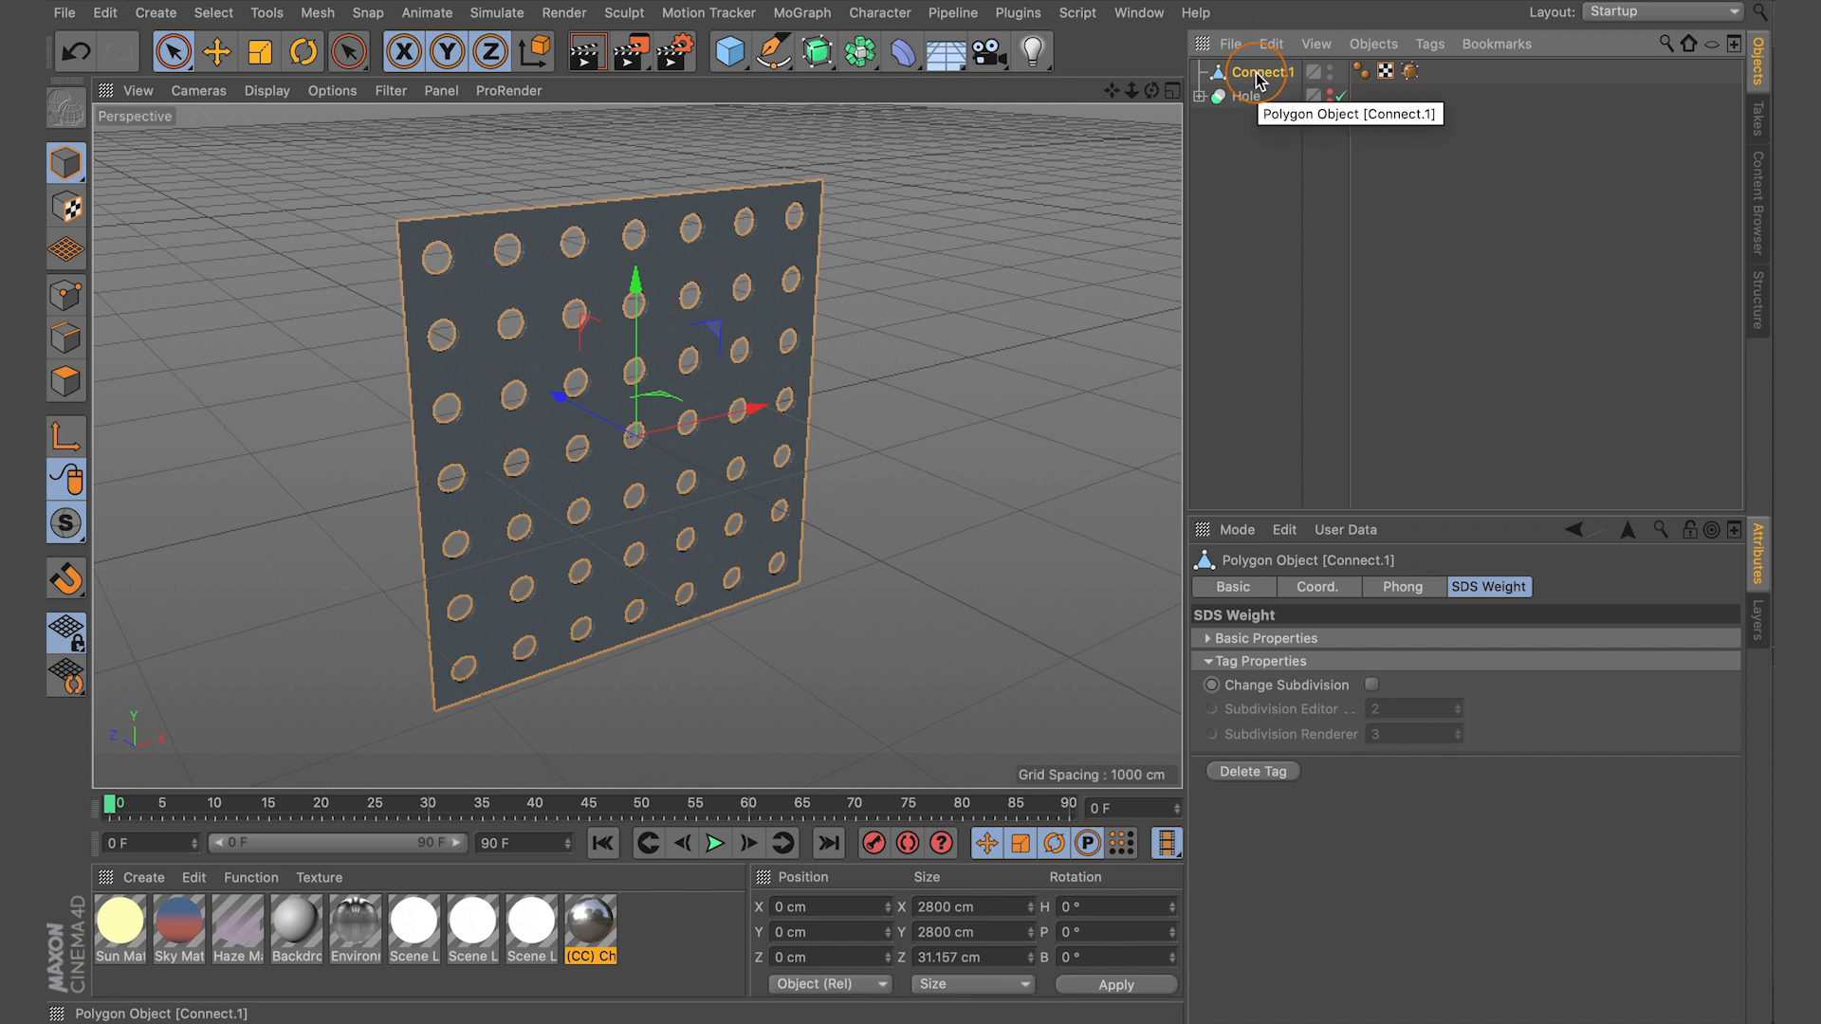
left_click(518, 370)
left_click(609, 285)
left_click(1268, 78)
double_click(1267, 76)
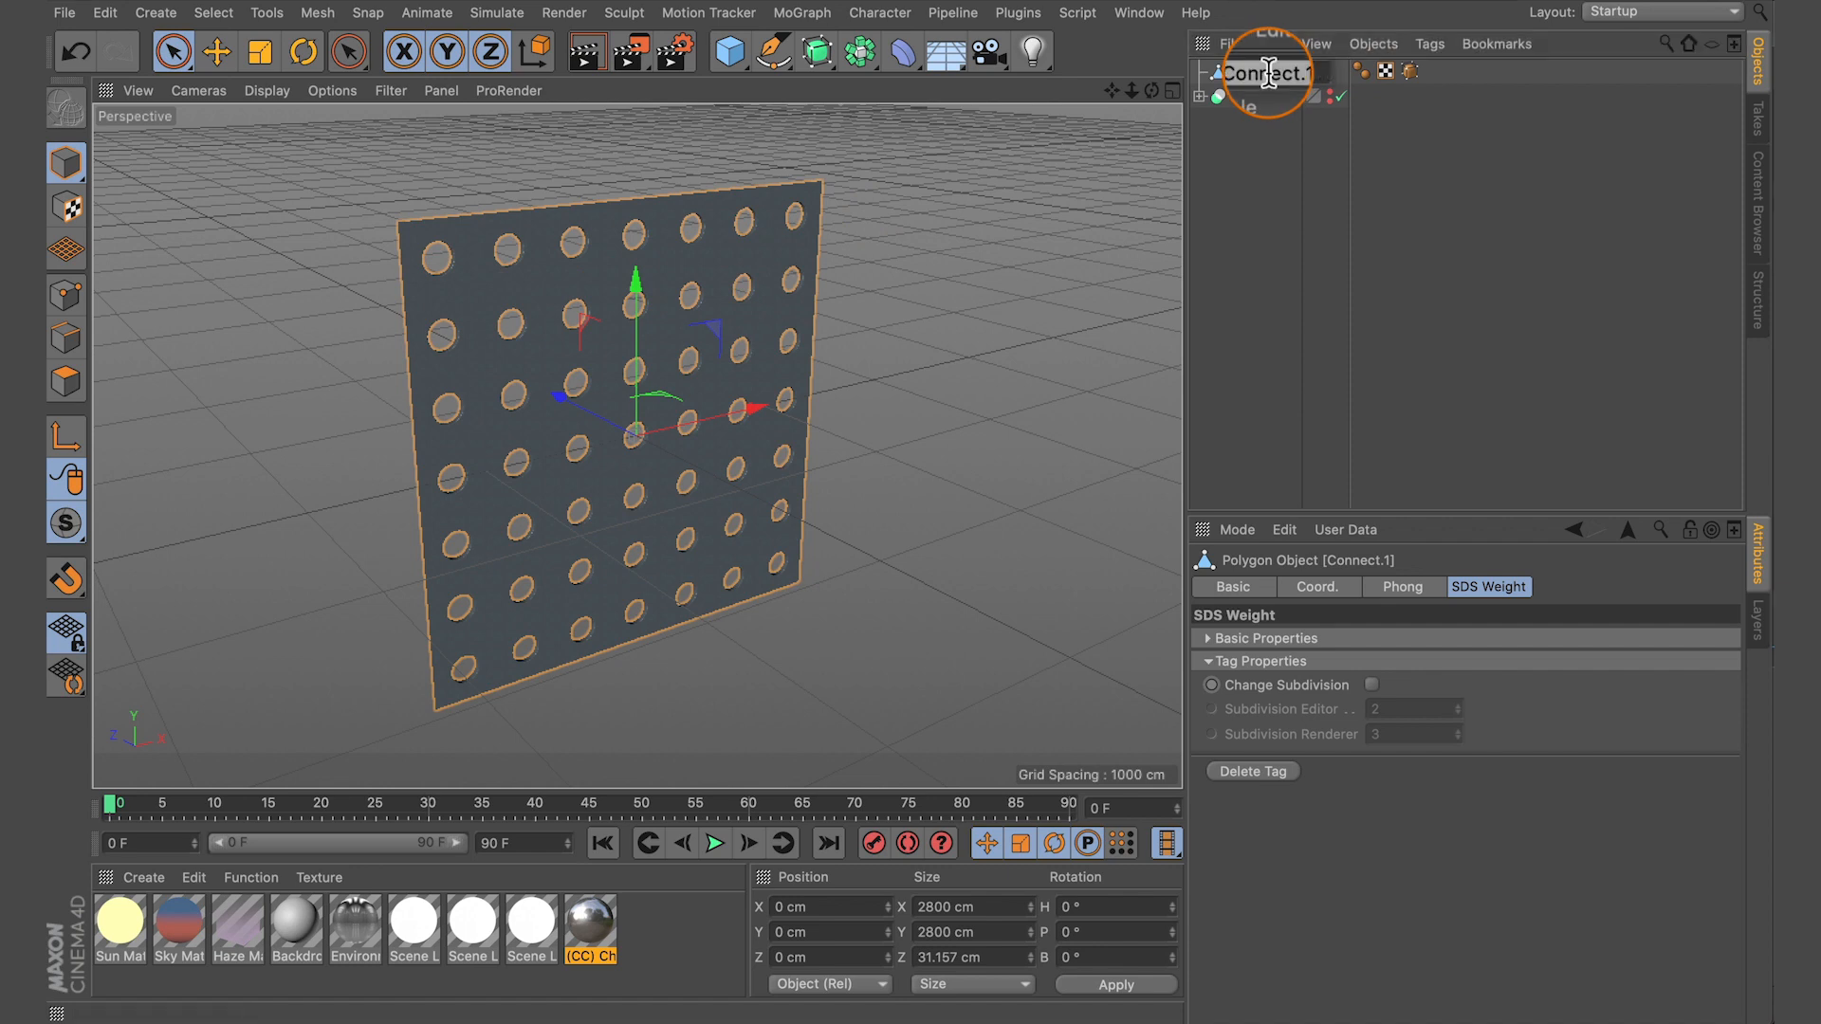
type("Array")
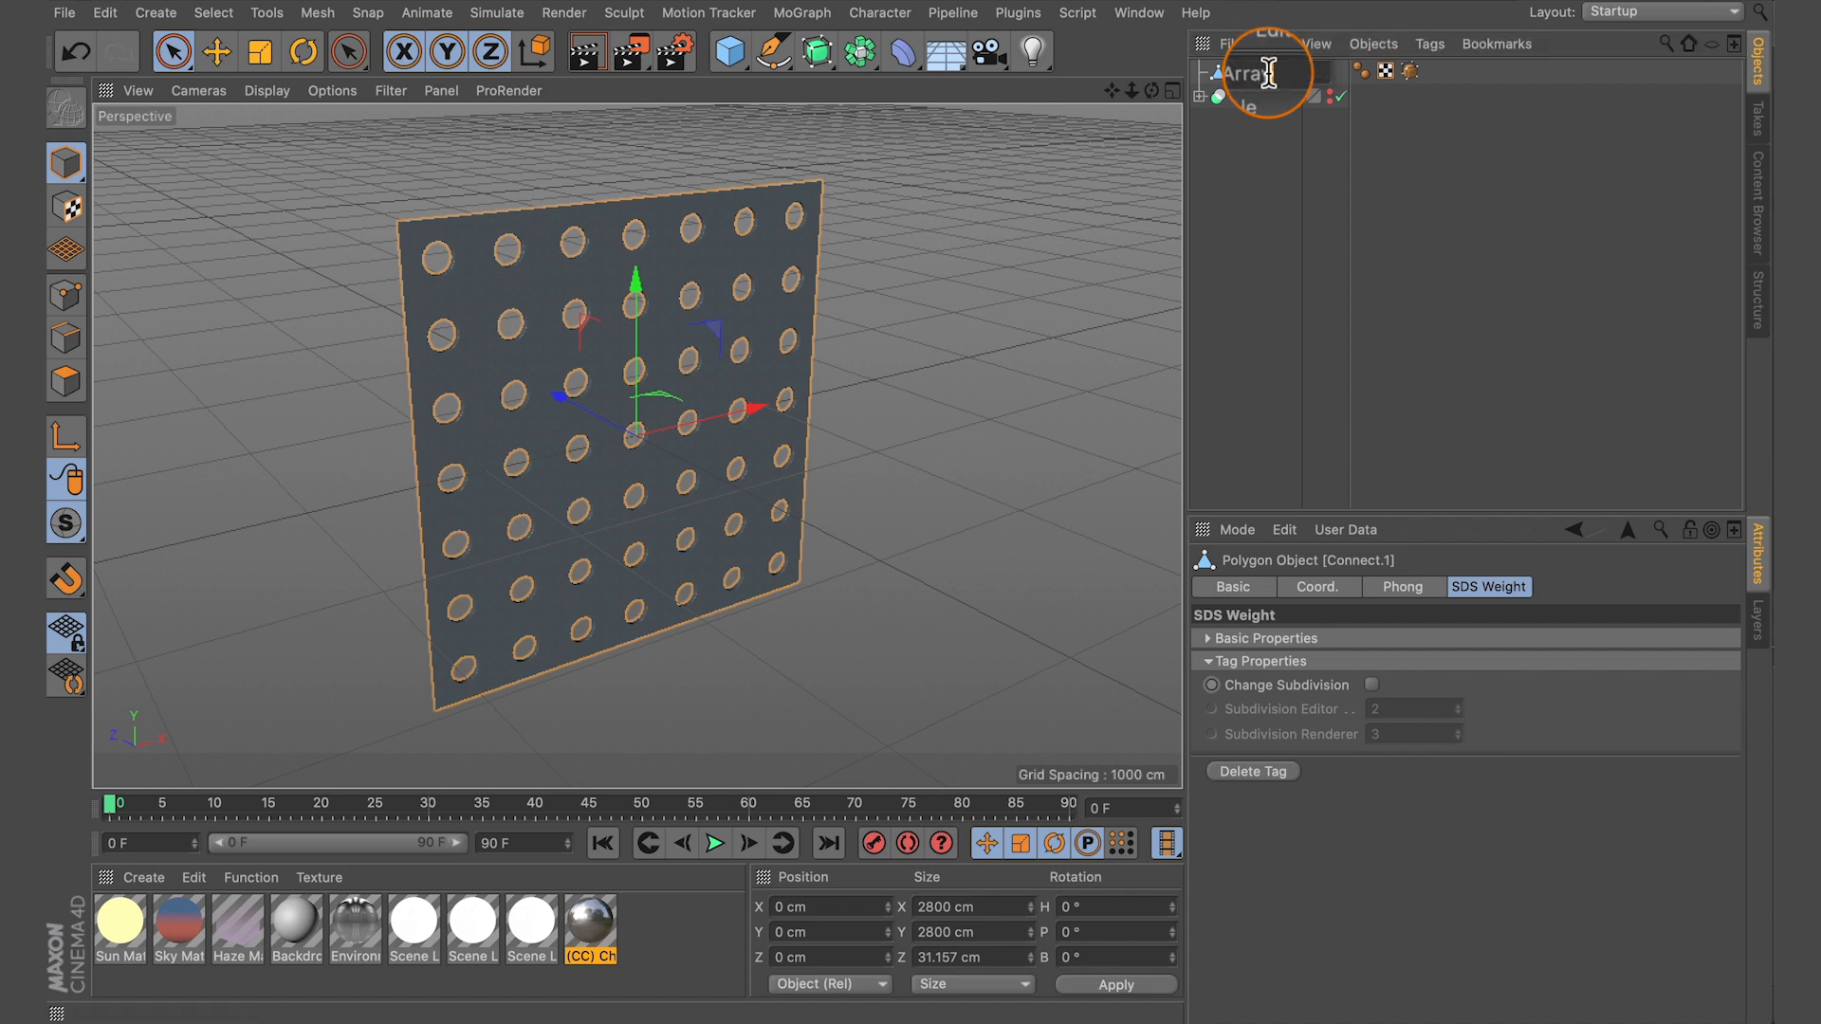
key("Return")
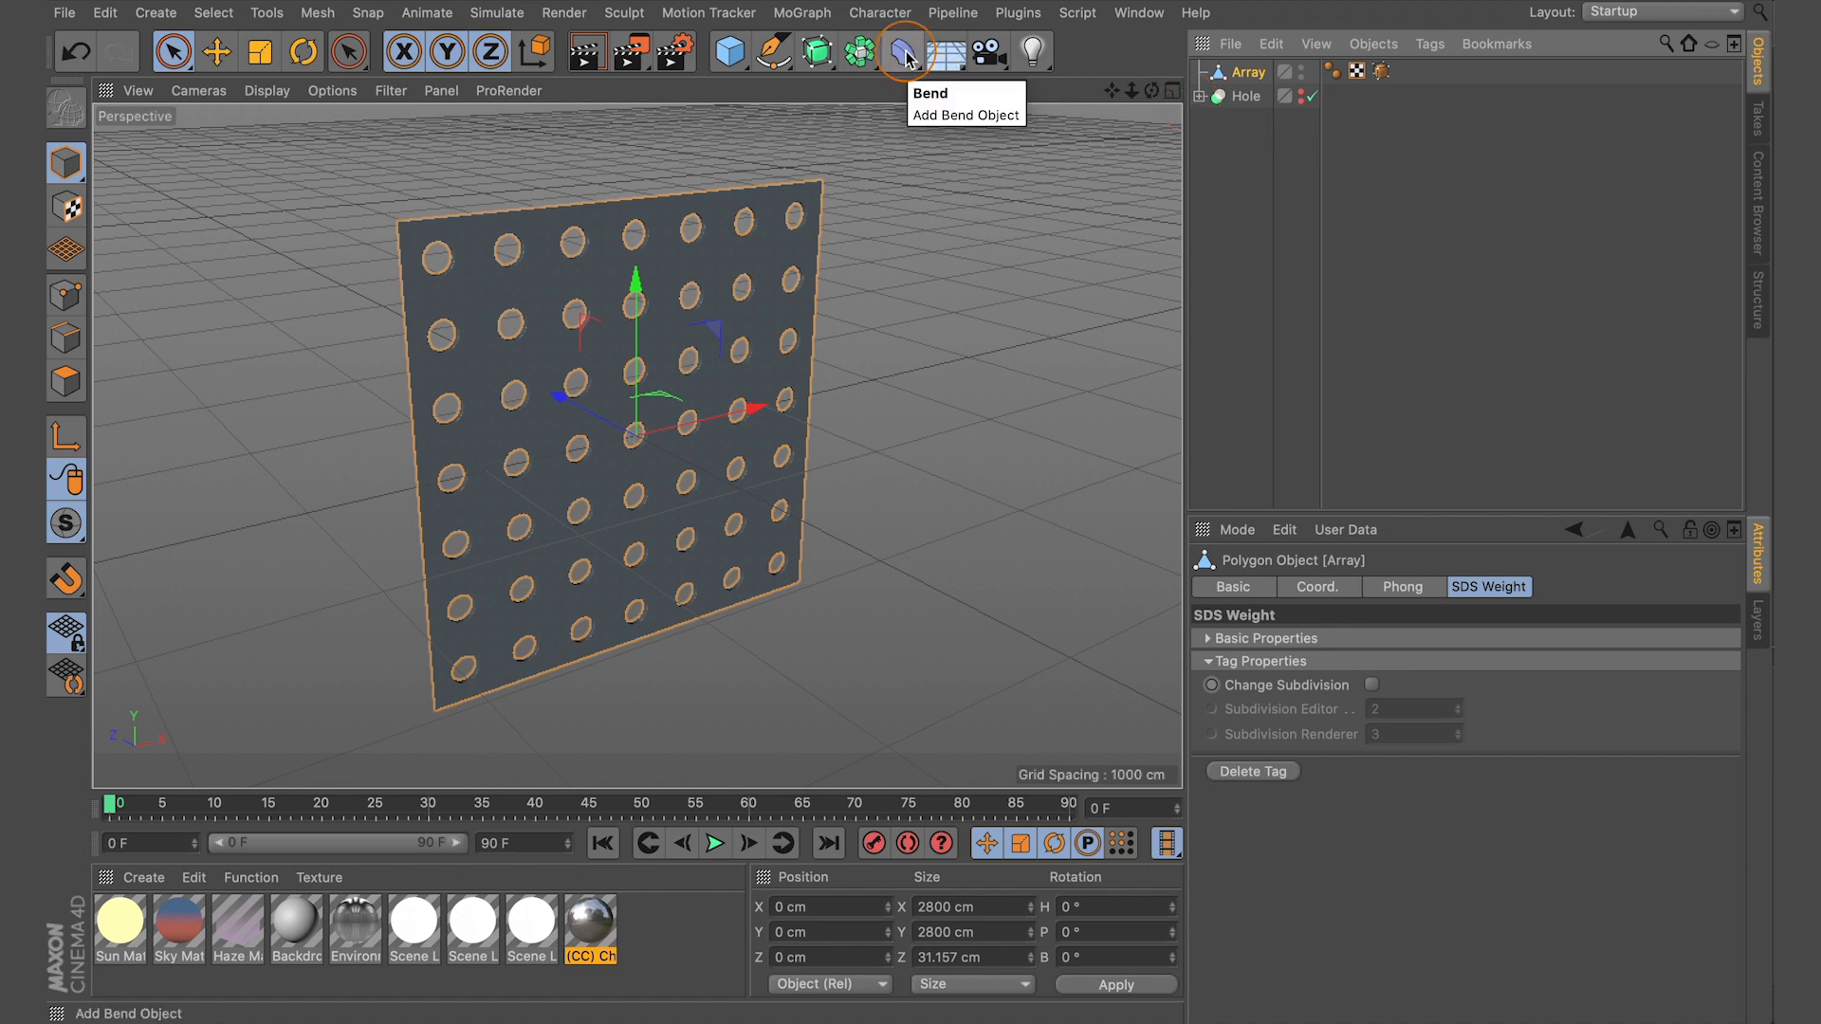
Add a Spline Wrap deformer and make it a child of the Array object.
left_click(906, 55)
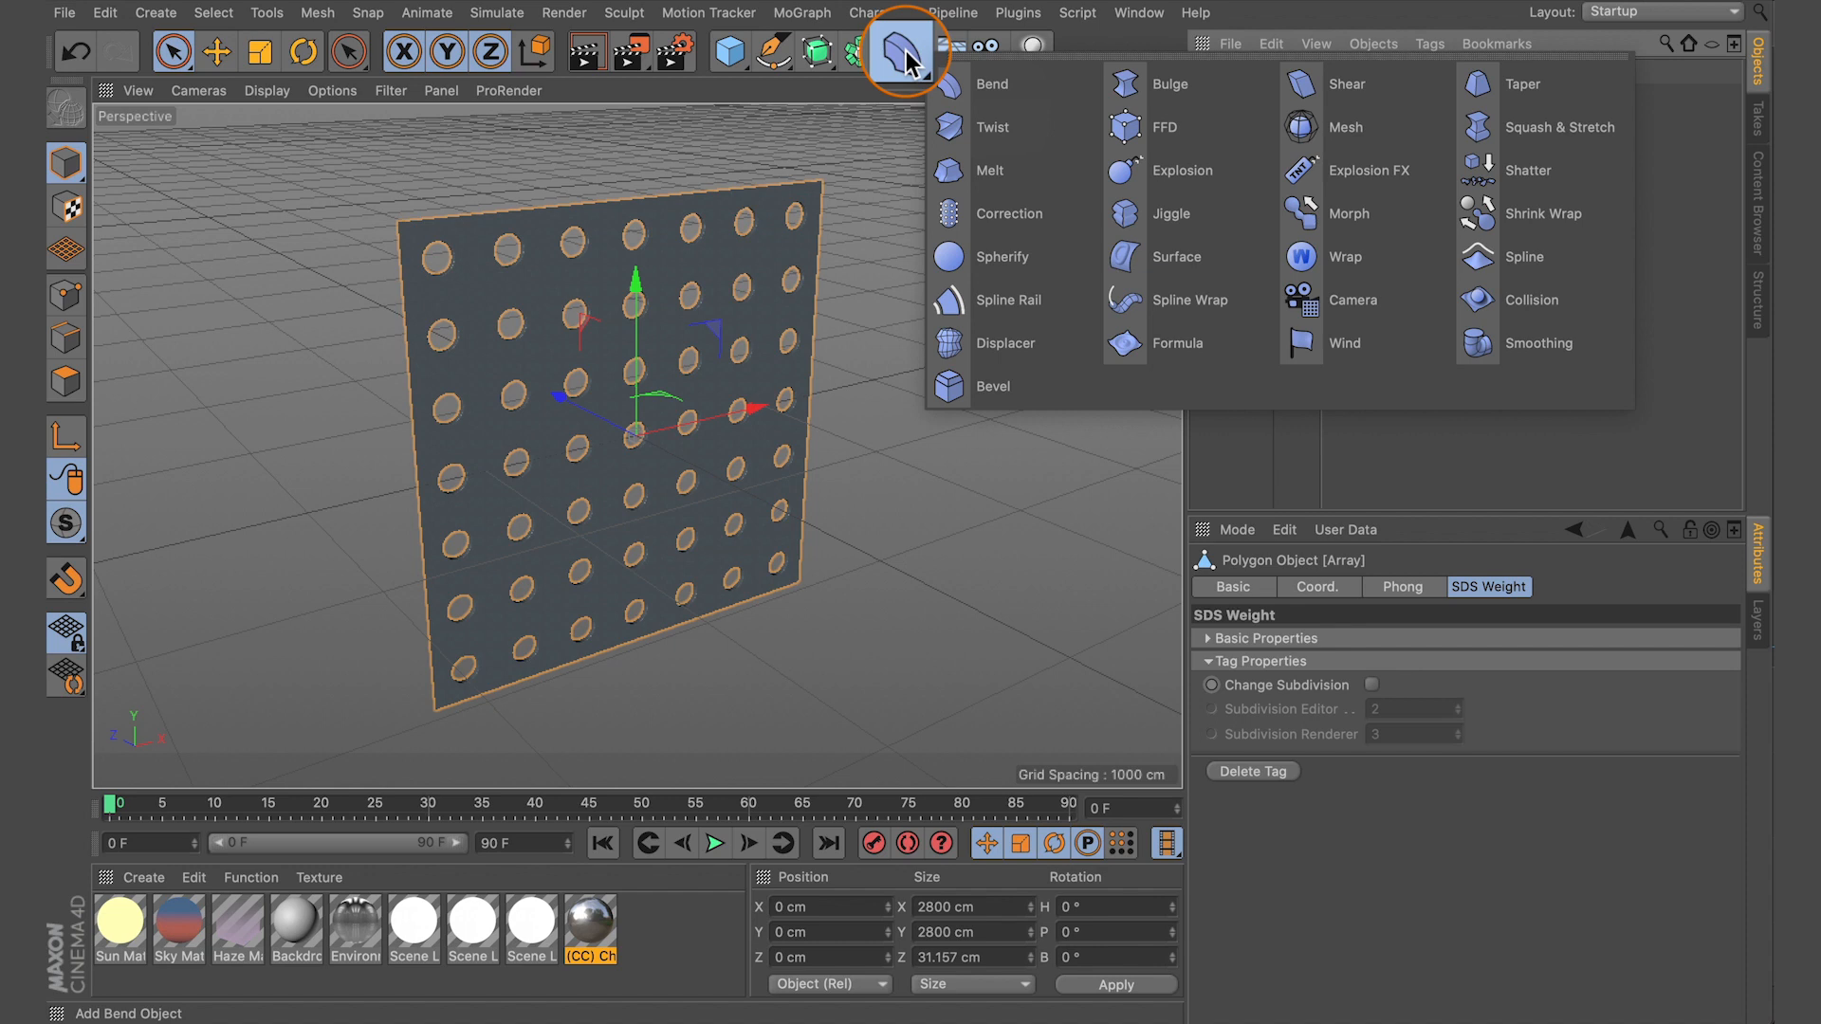
left_click(1173, 302)
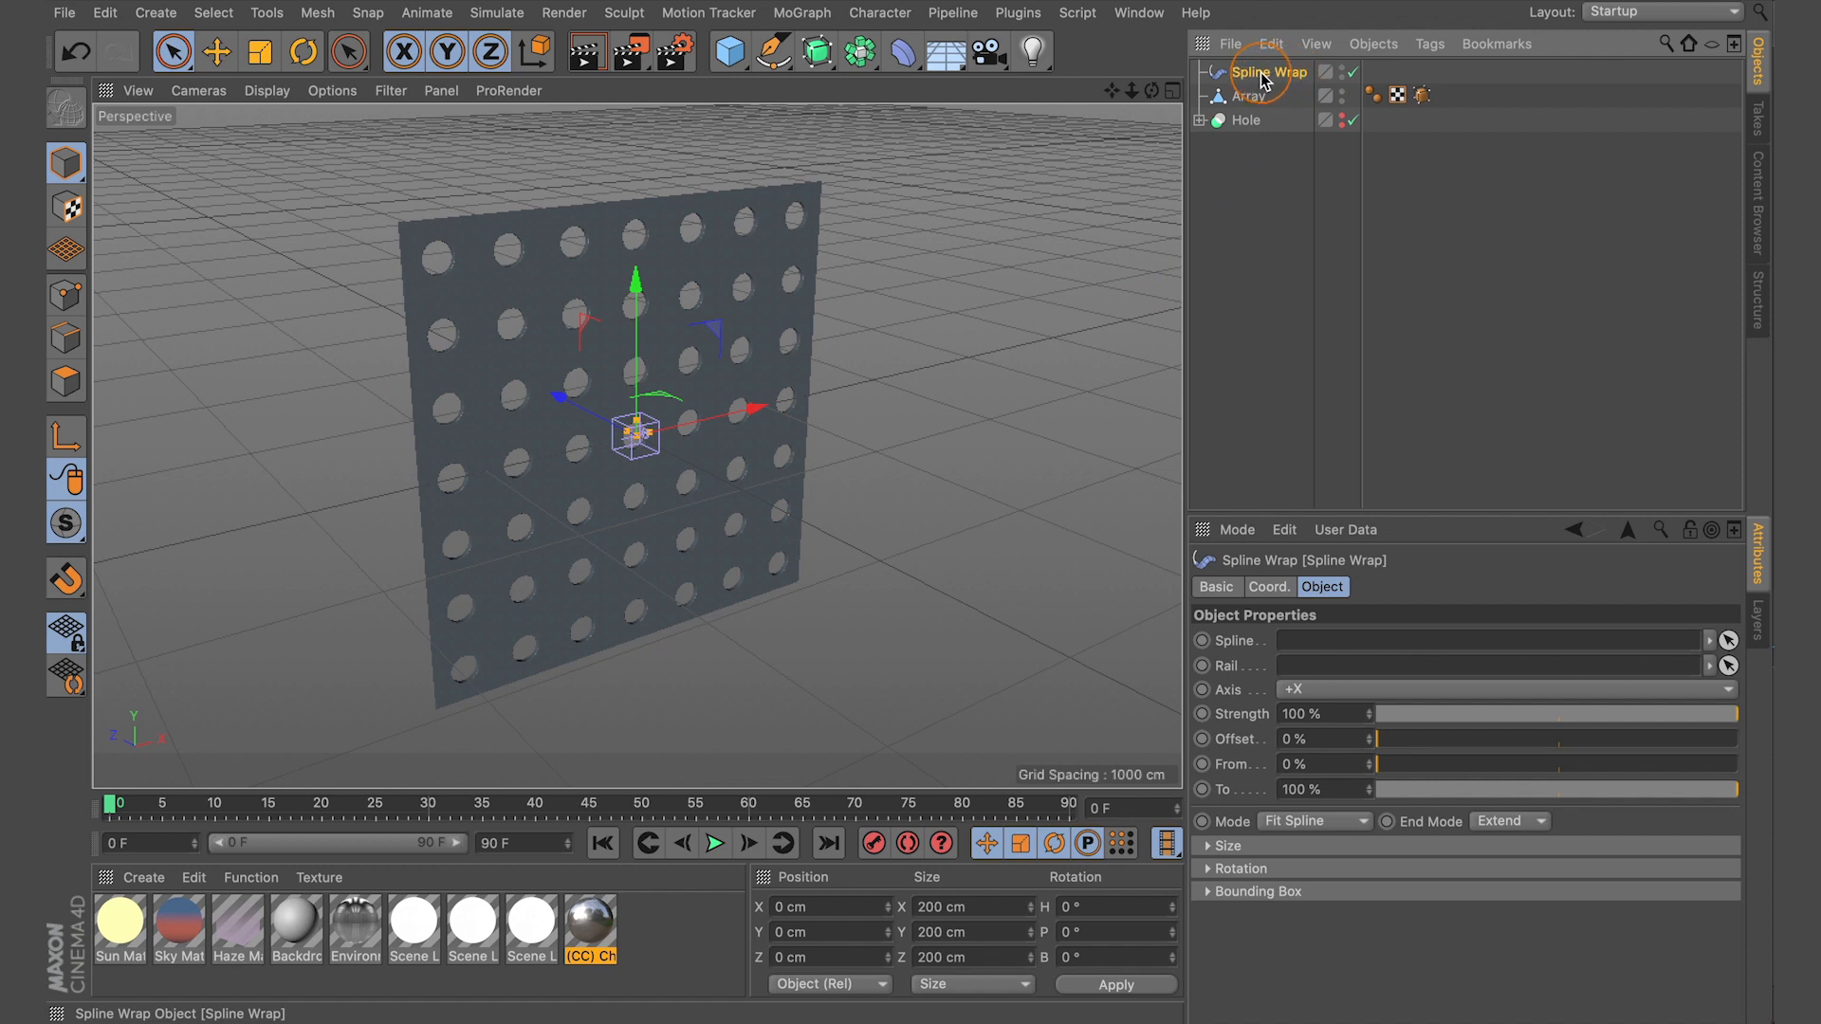
left_click_drag(1261, 79, 1258, 103)
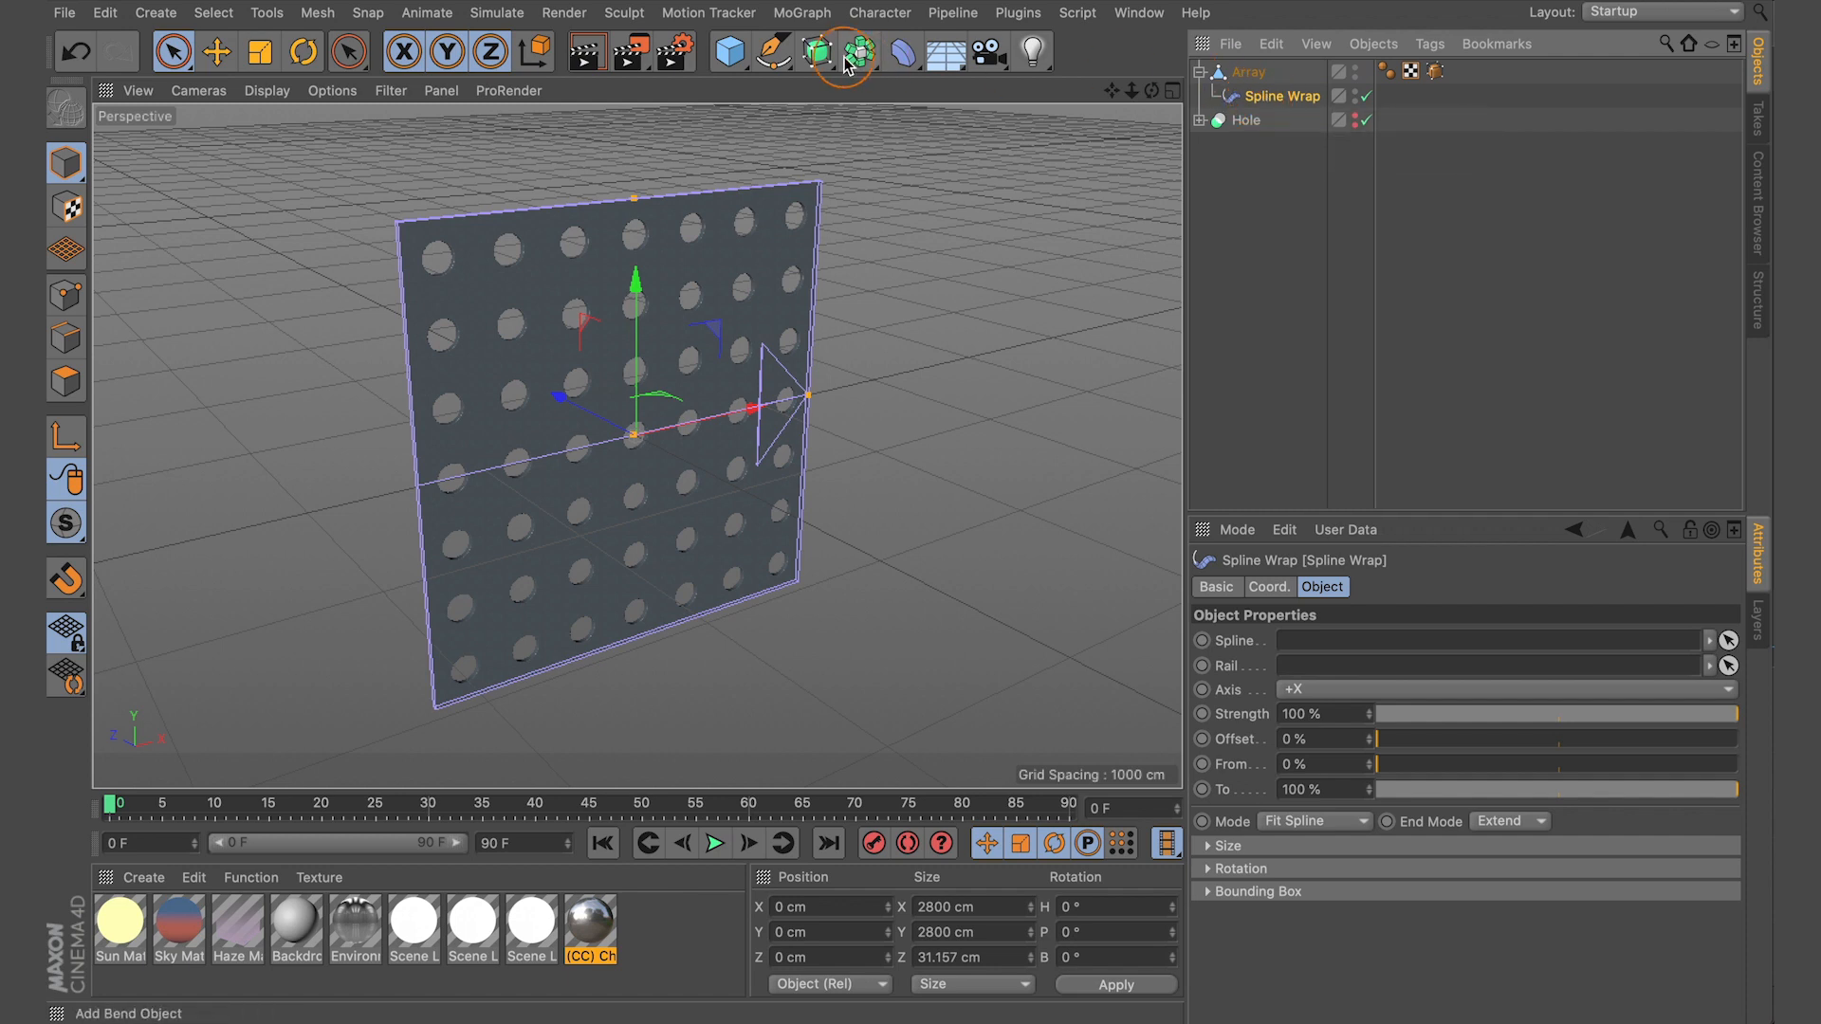
Create an Arc spline and assign it as the Spline Wrap's spline.
left_click(774, 59)
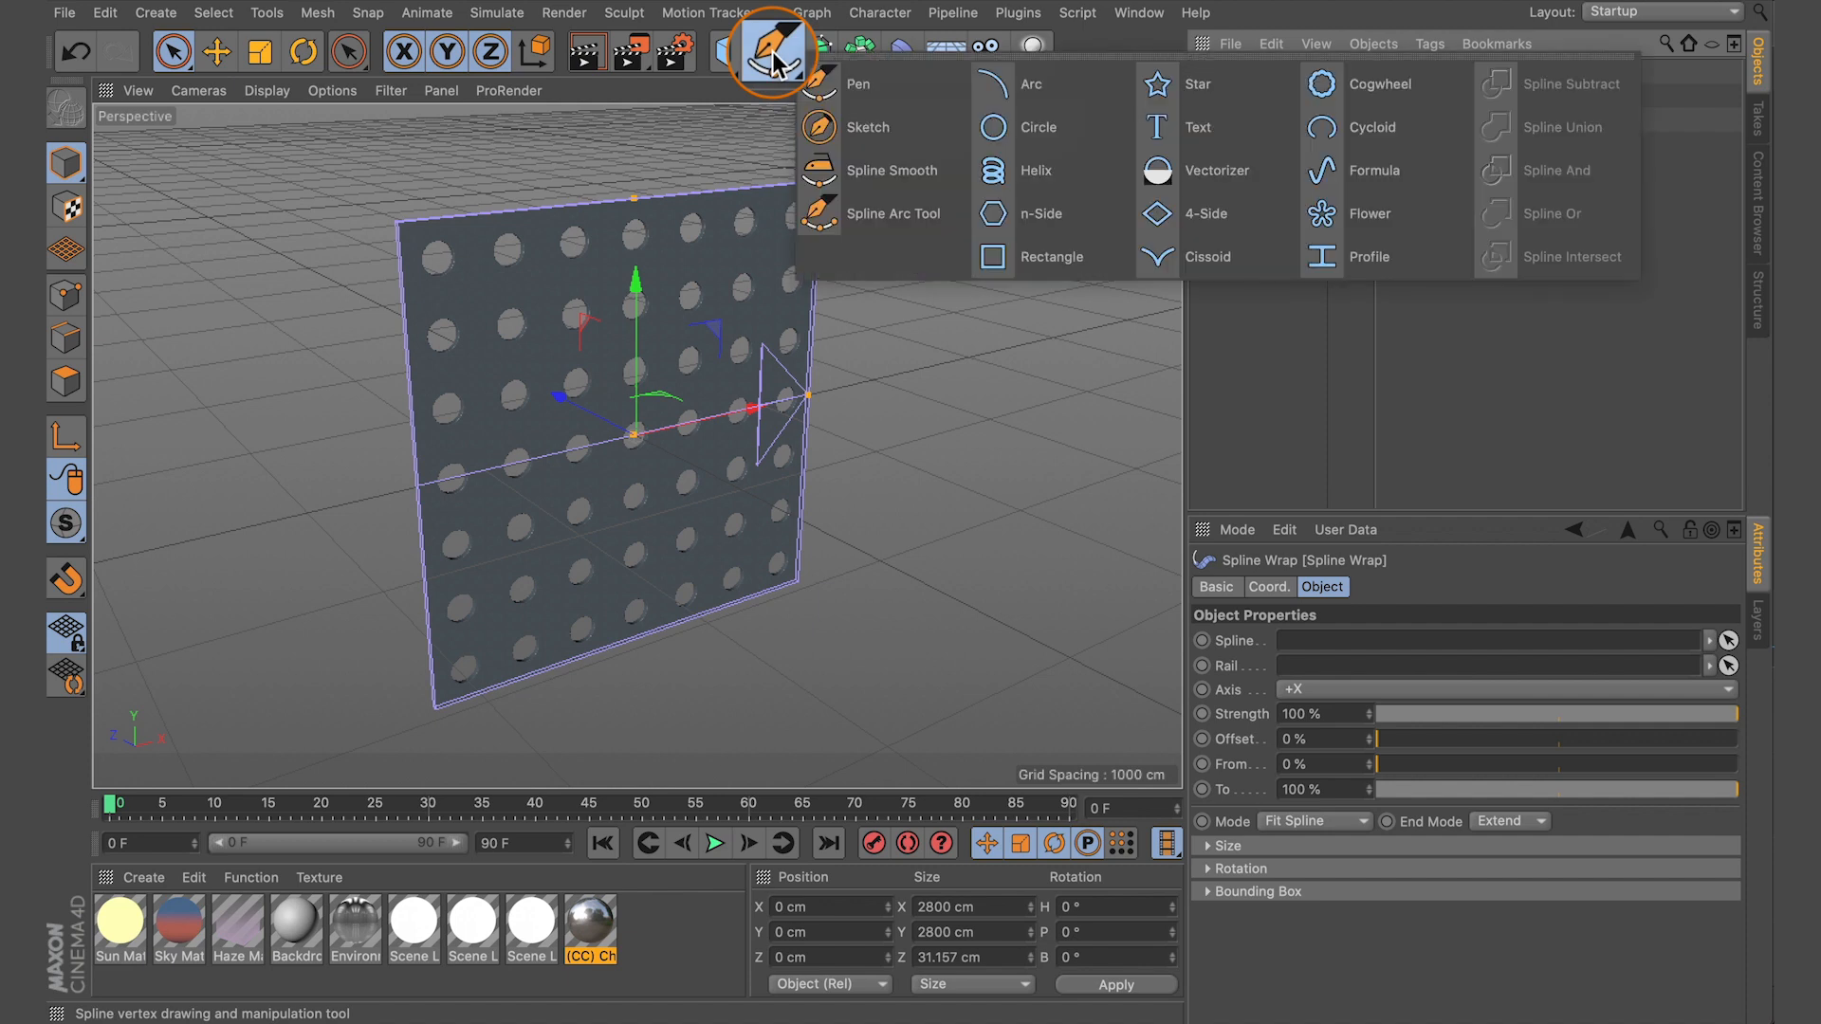
left_click_drag(775, 62, 1054, 95)
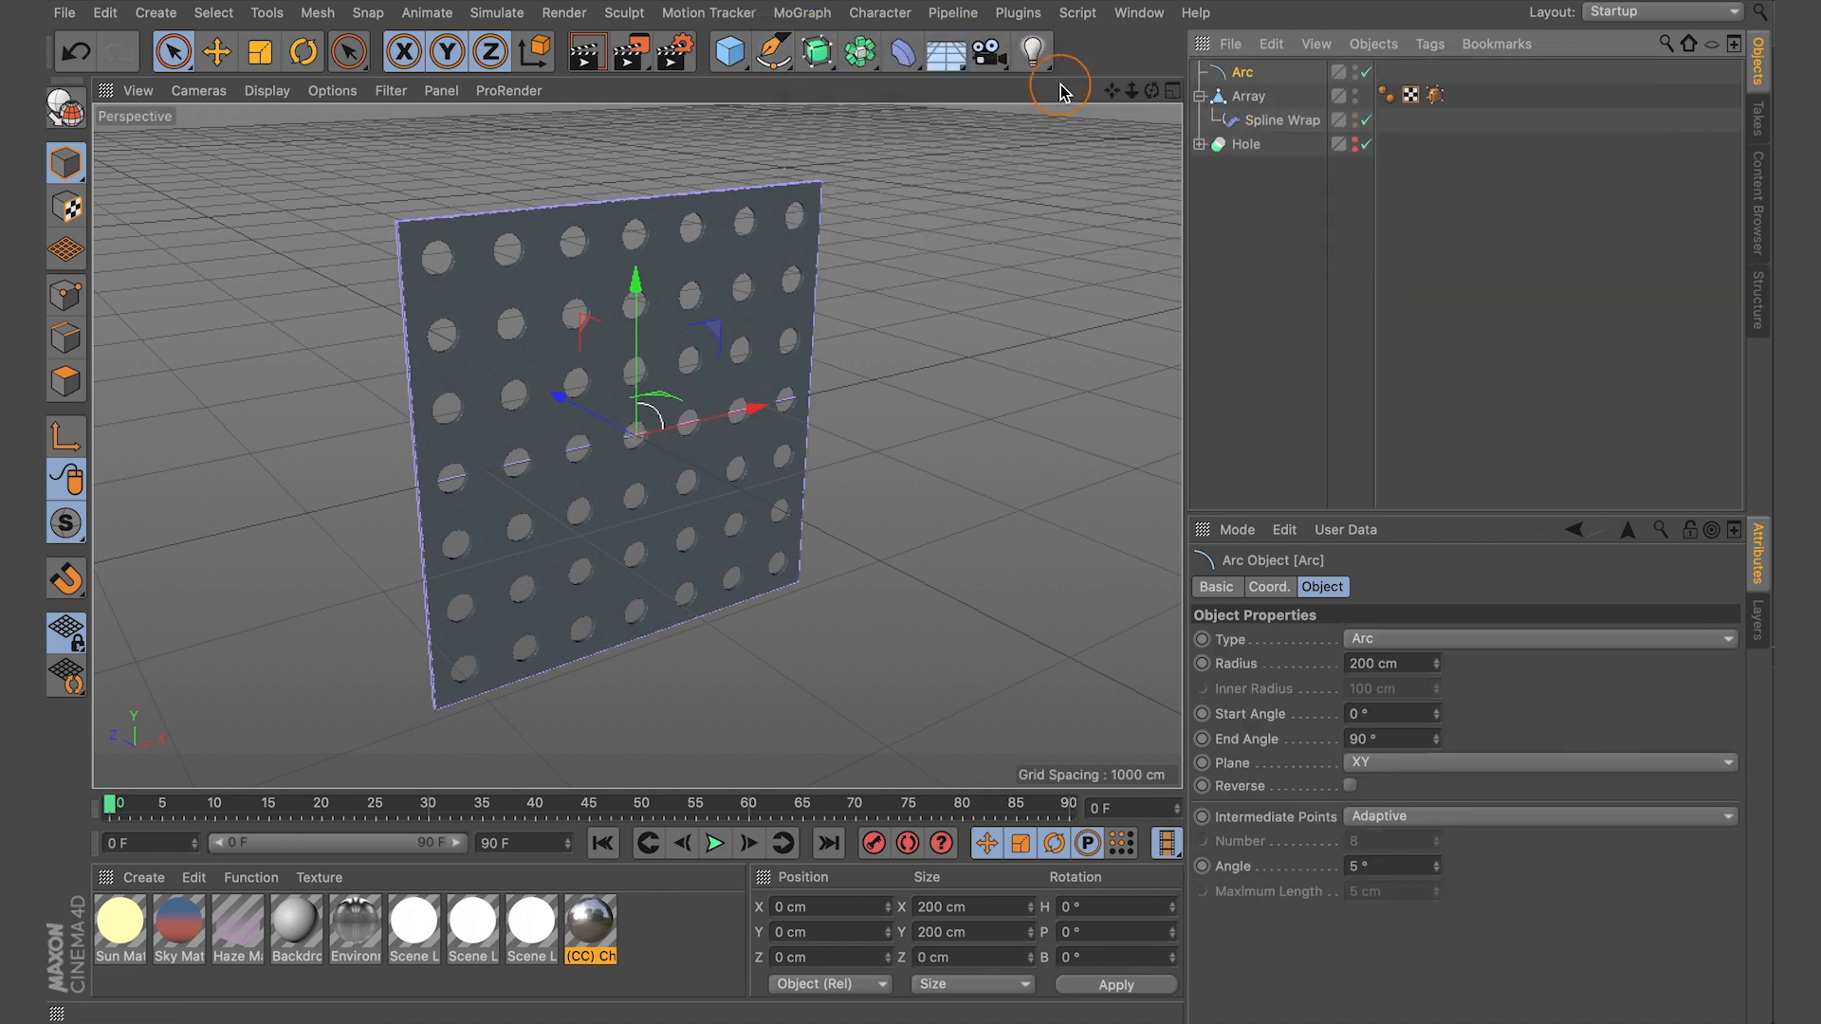
left_click(1280, 121)
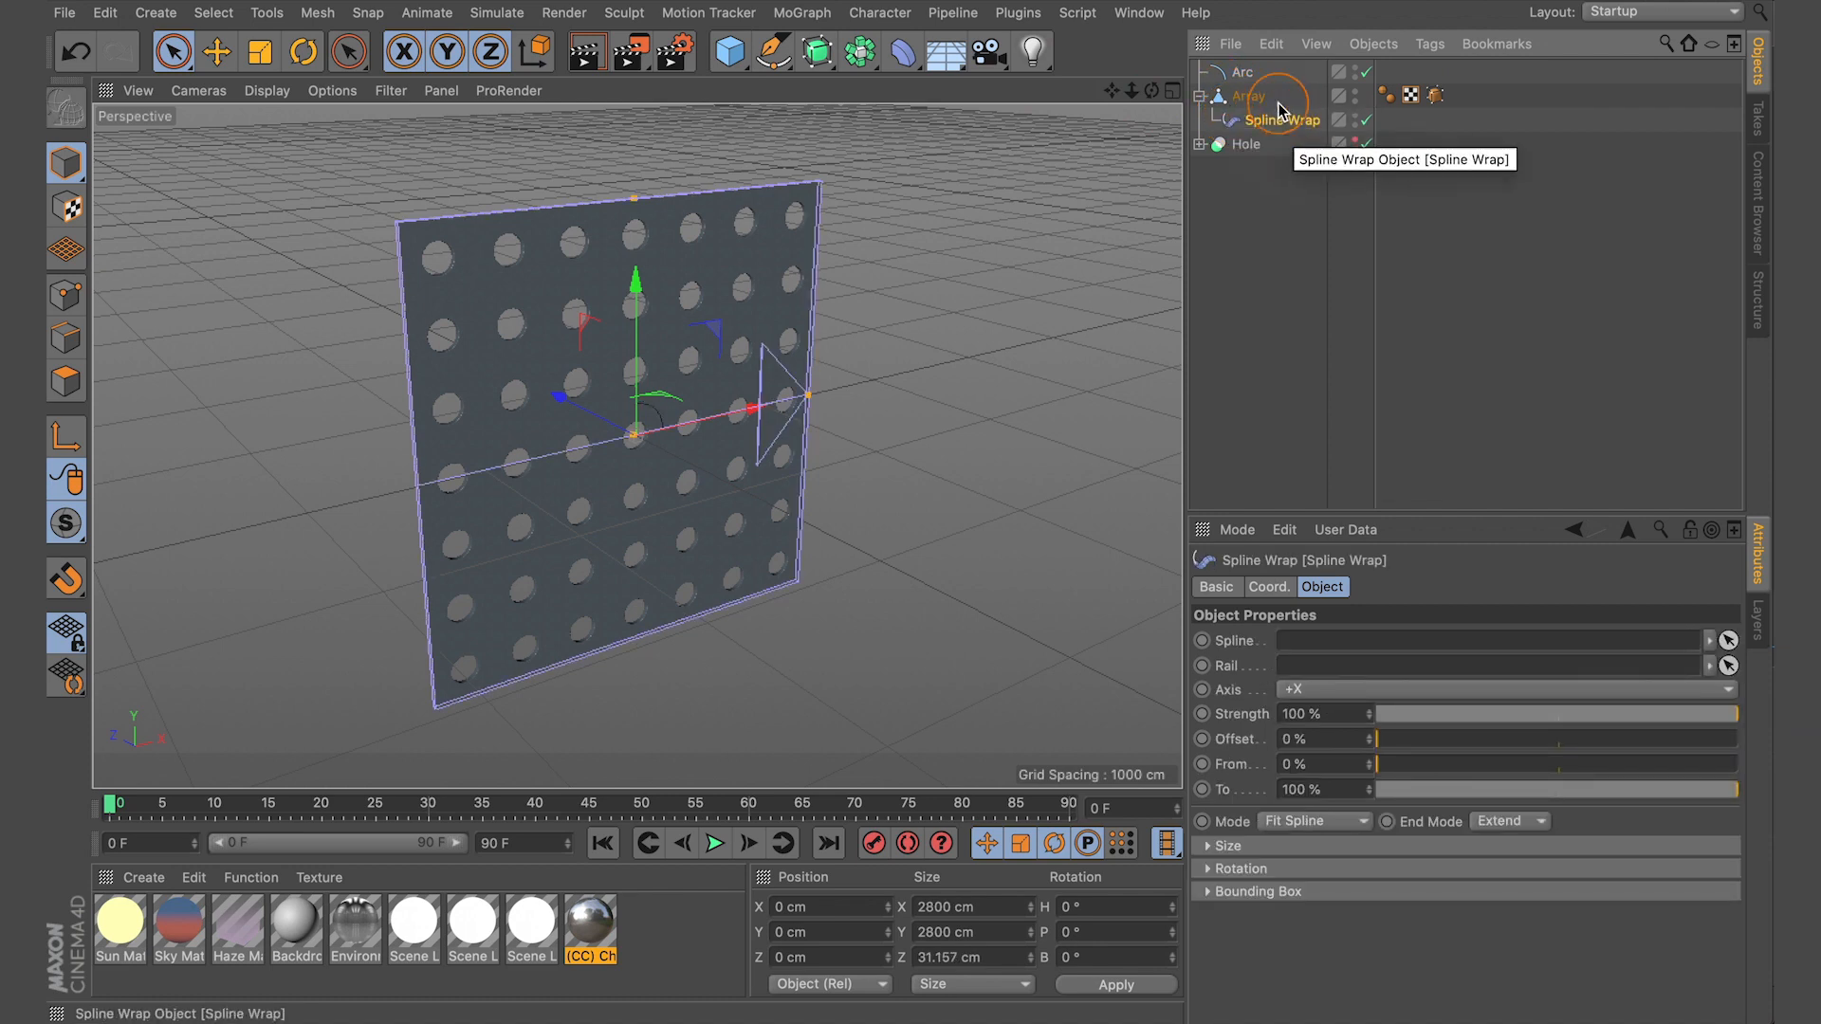
left_click(1240, 76)
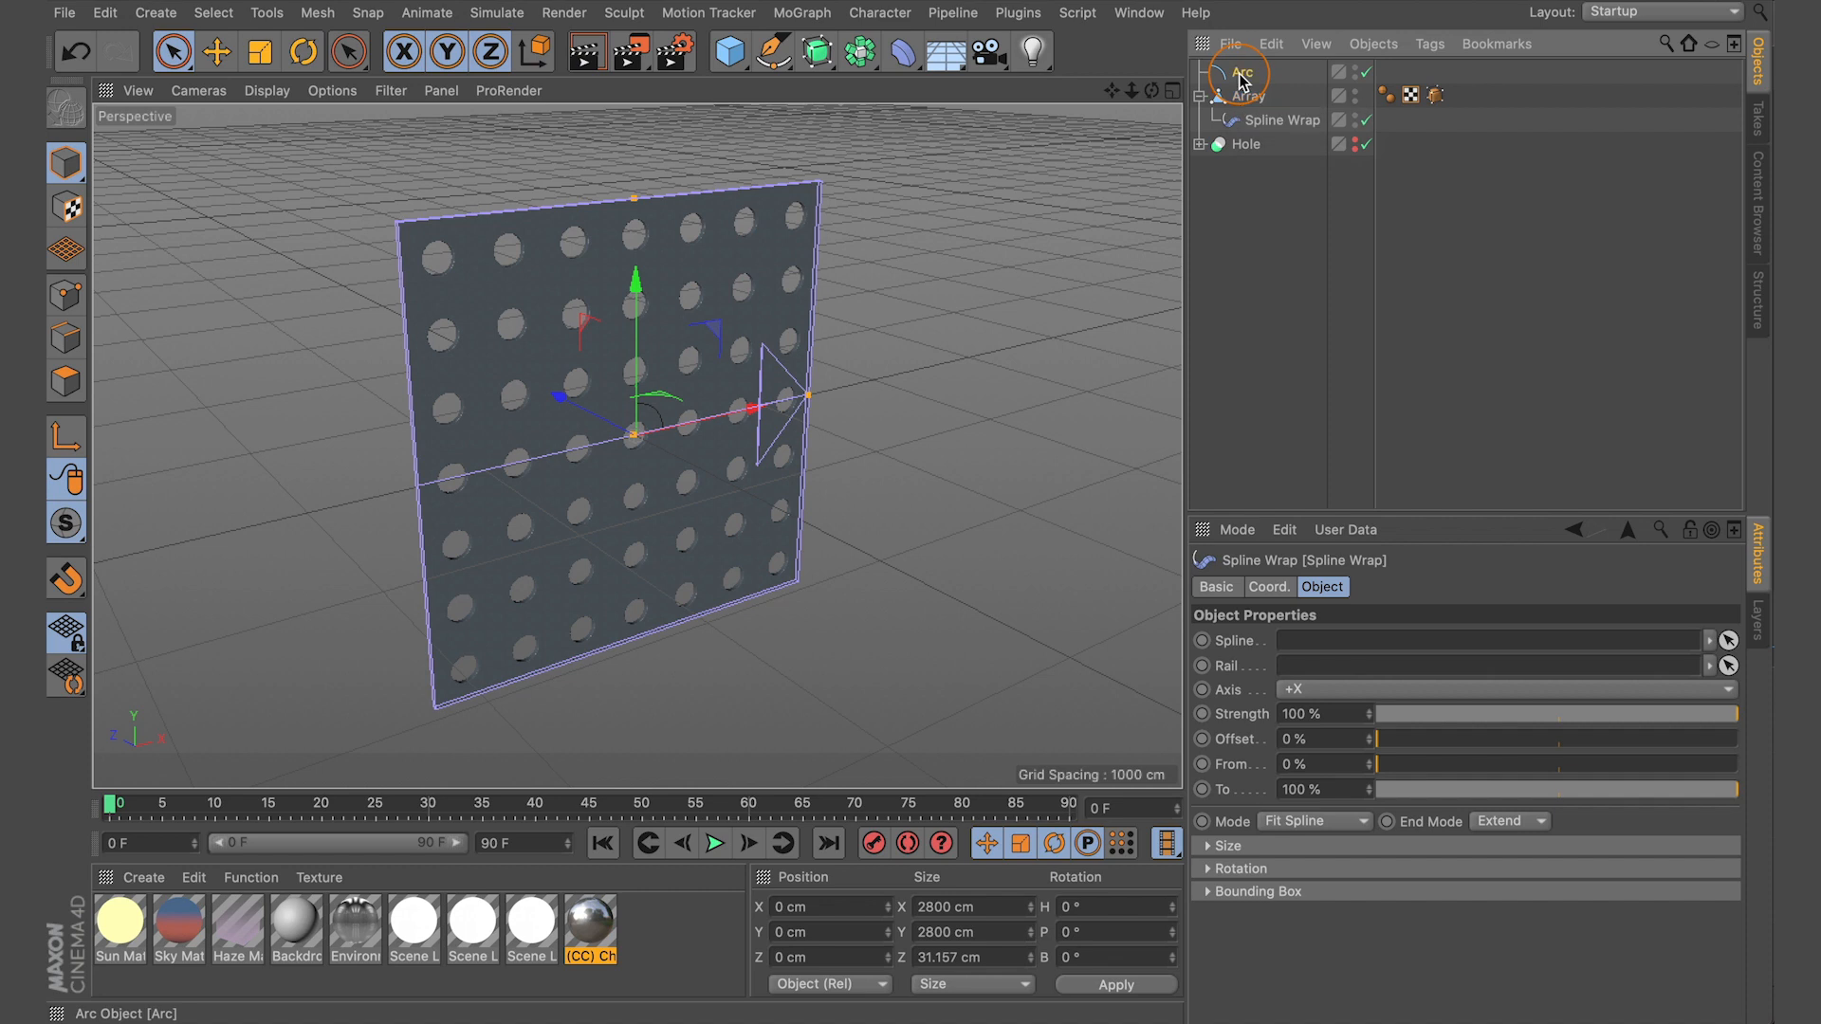
left_click_drag(1241, 76, 1339, 638)
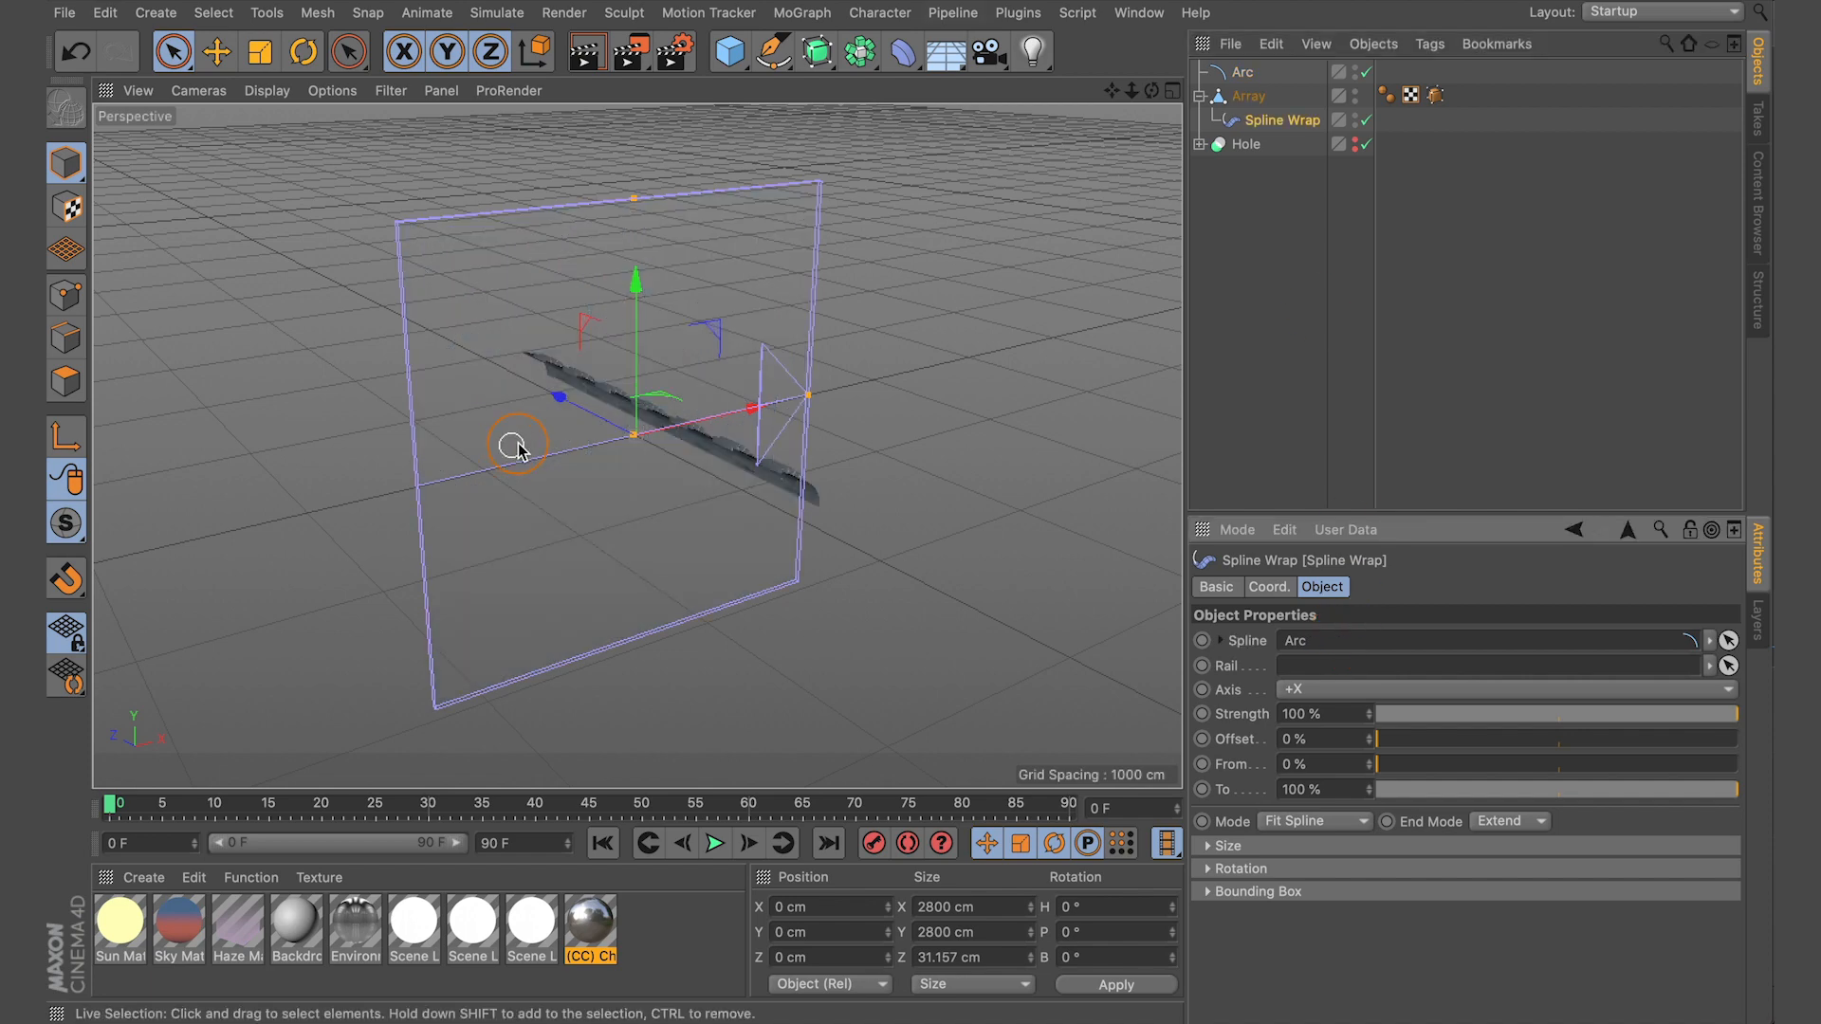
mouse_move(680, 410)
left_mouse_down("alt")
mouse_move(256, 447)
mouse_move(572, 475)
mouse_move(429, 474)
left_mouse_up("alt")
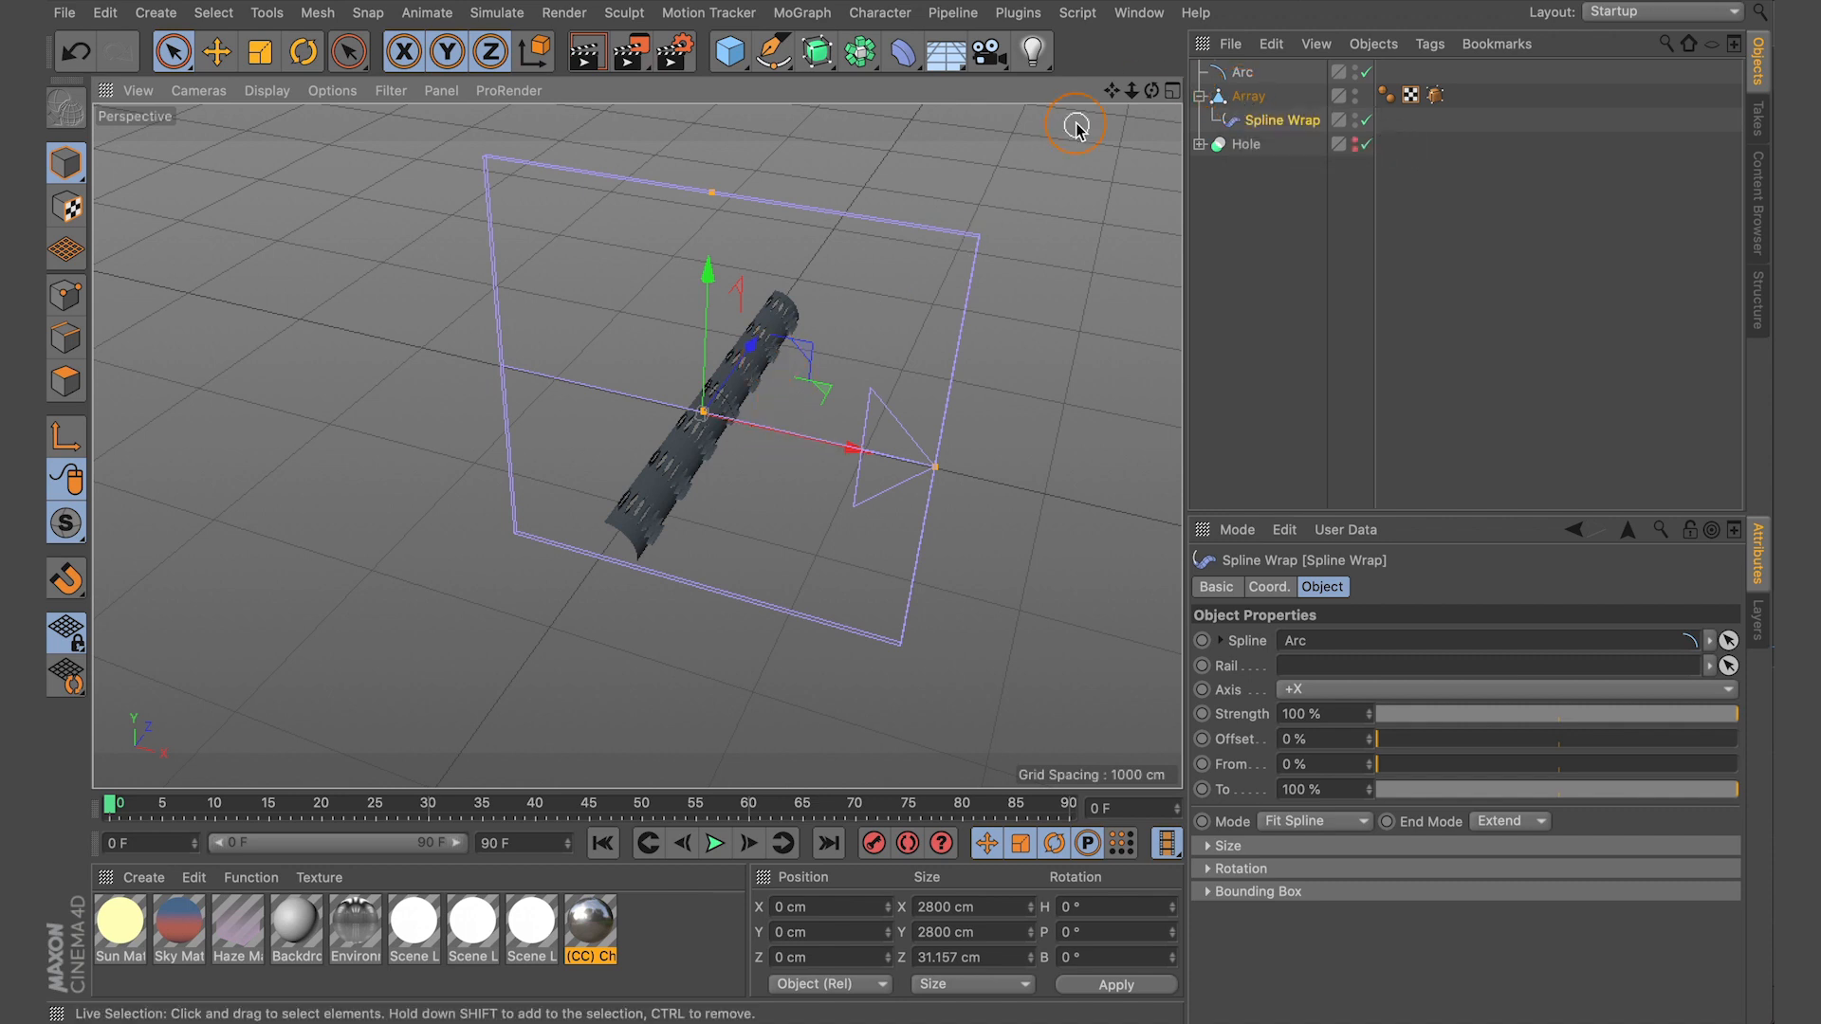
Set the Arc's radius to 900 cm and its end angle to 180°.
left_click(1246, 73)
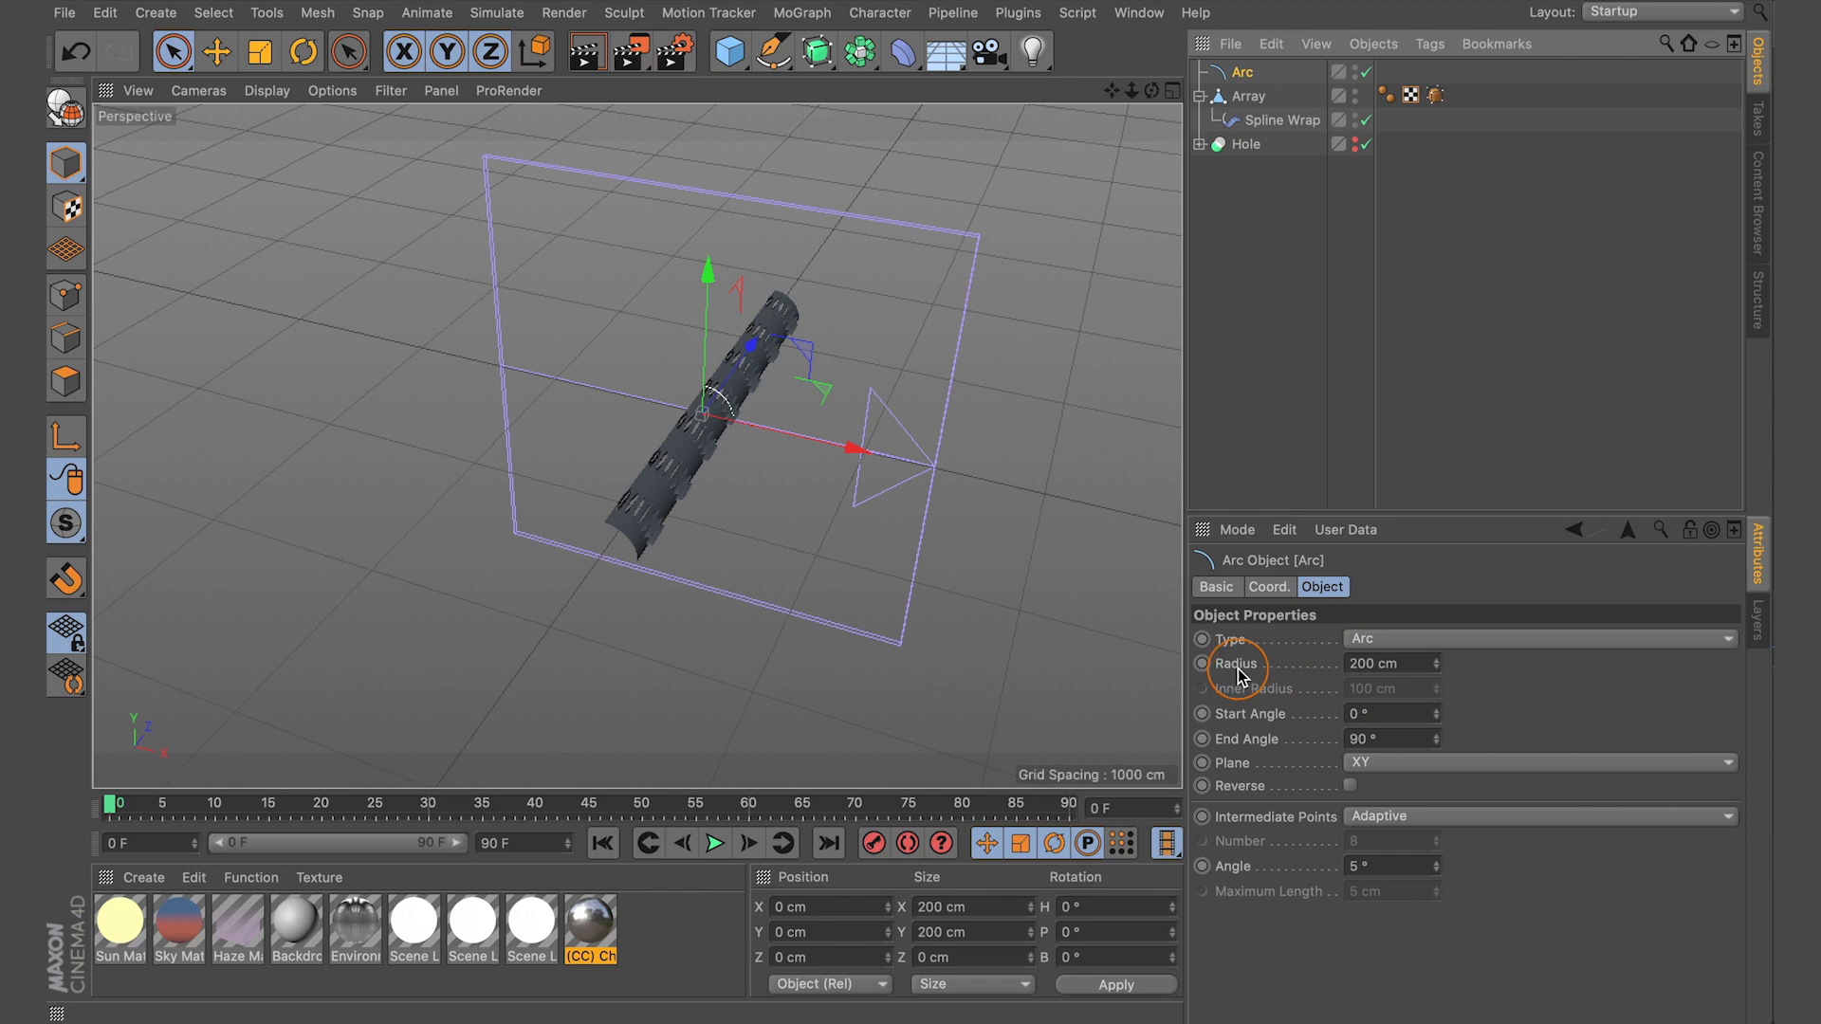
left_click(1347, 664)
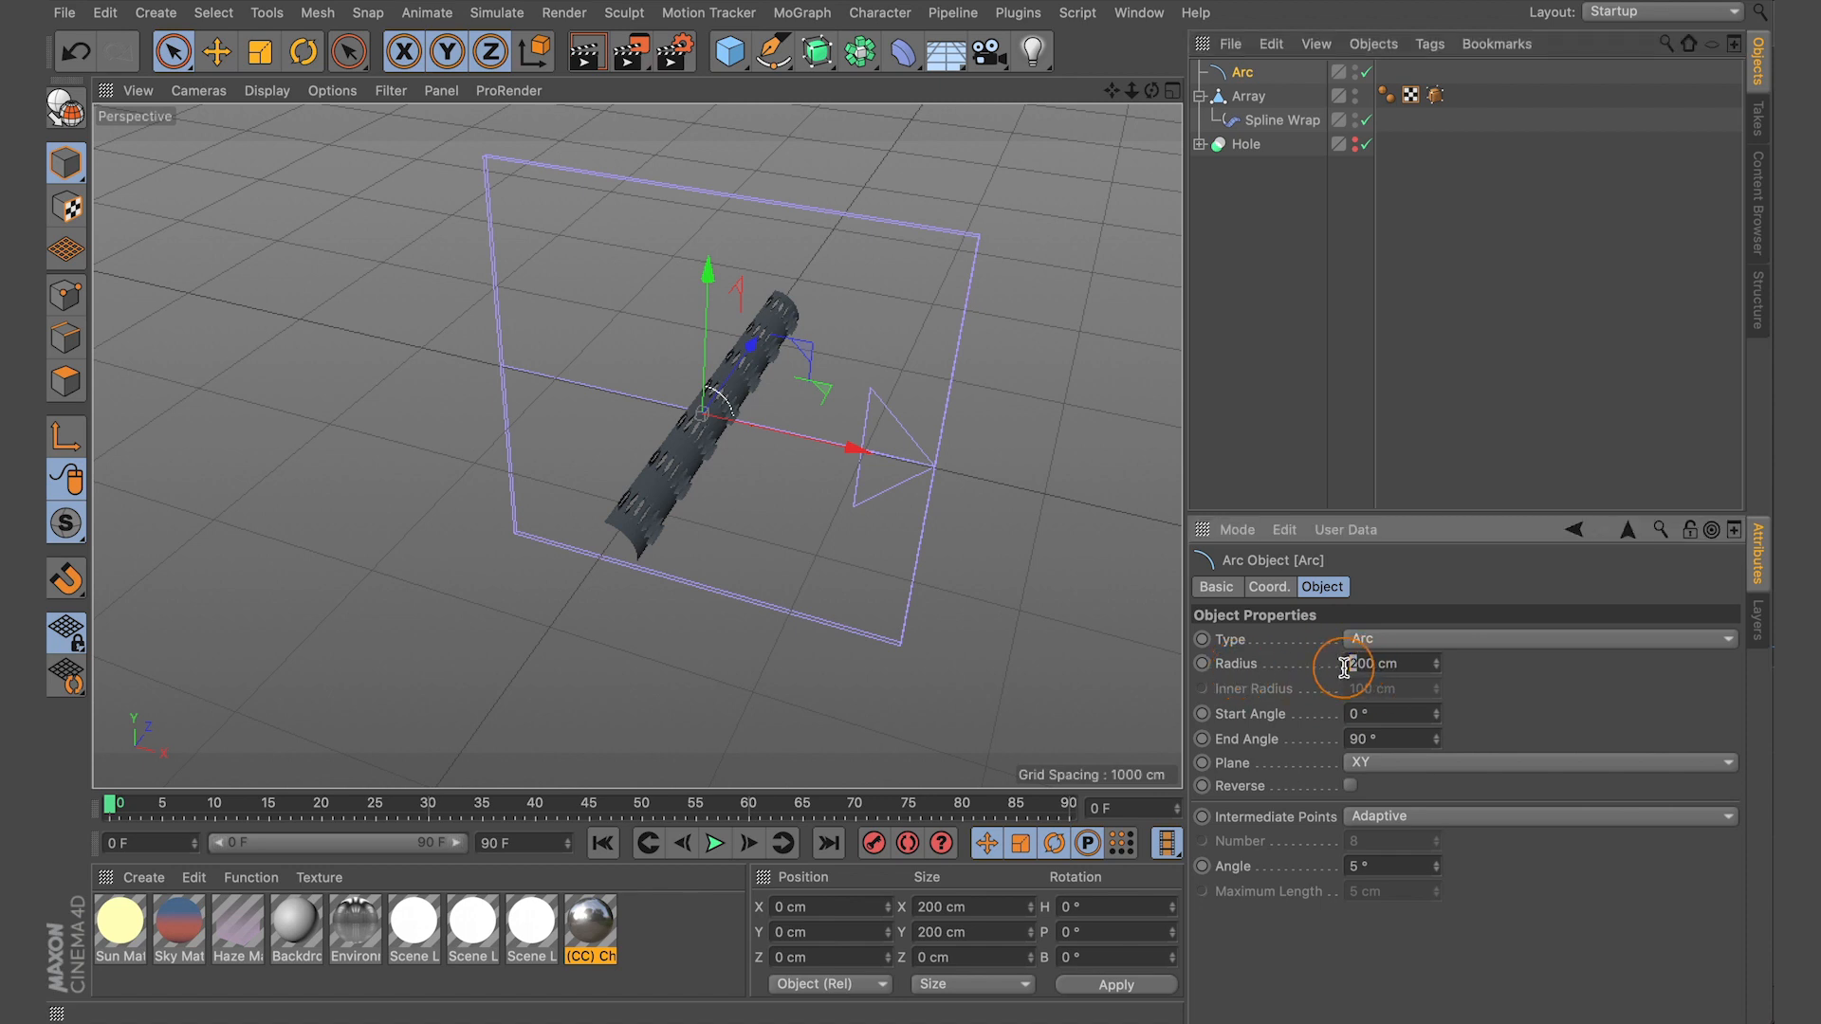
type("9")
key("Tab")
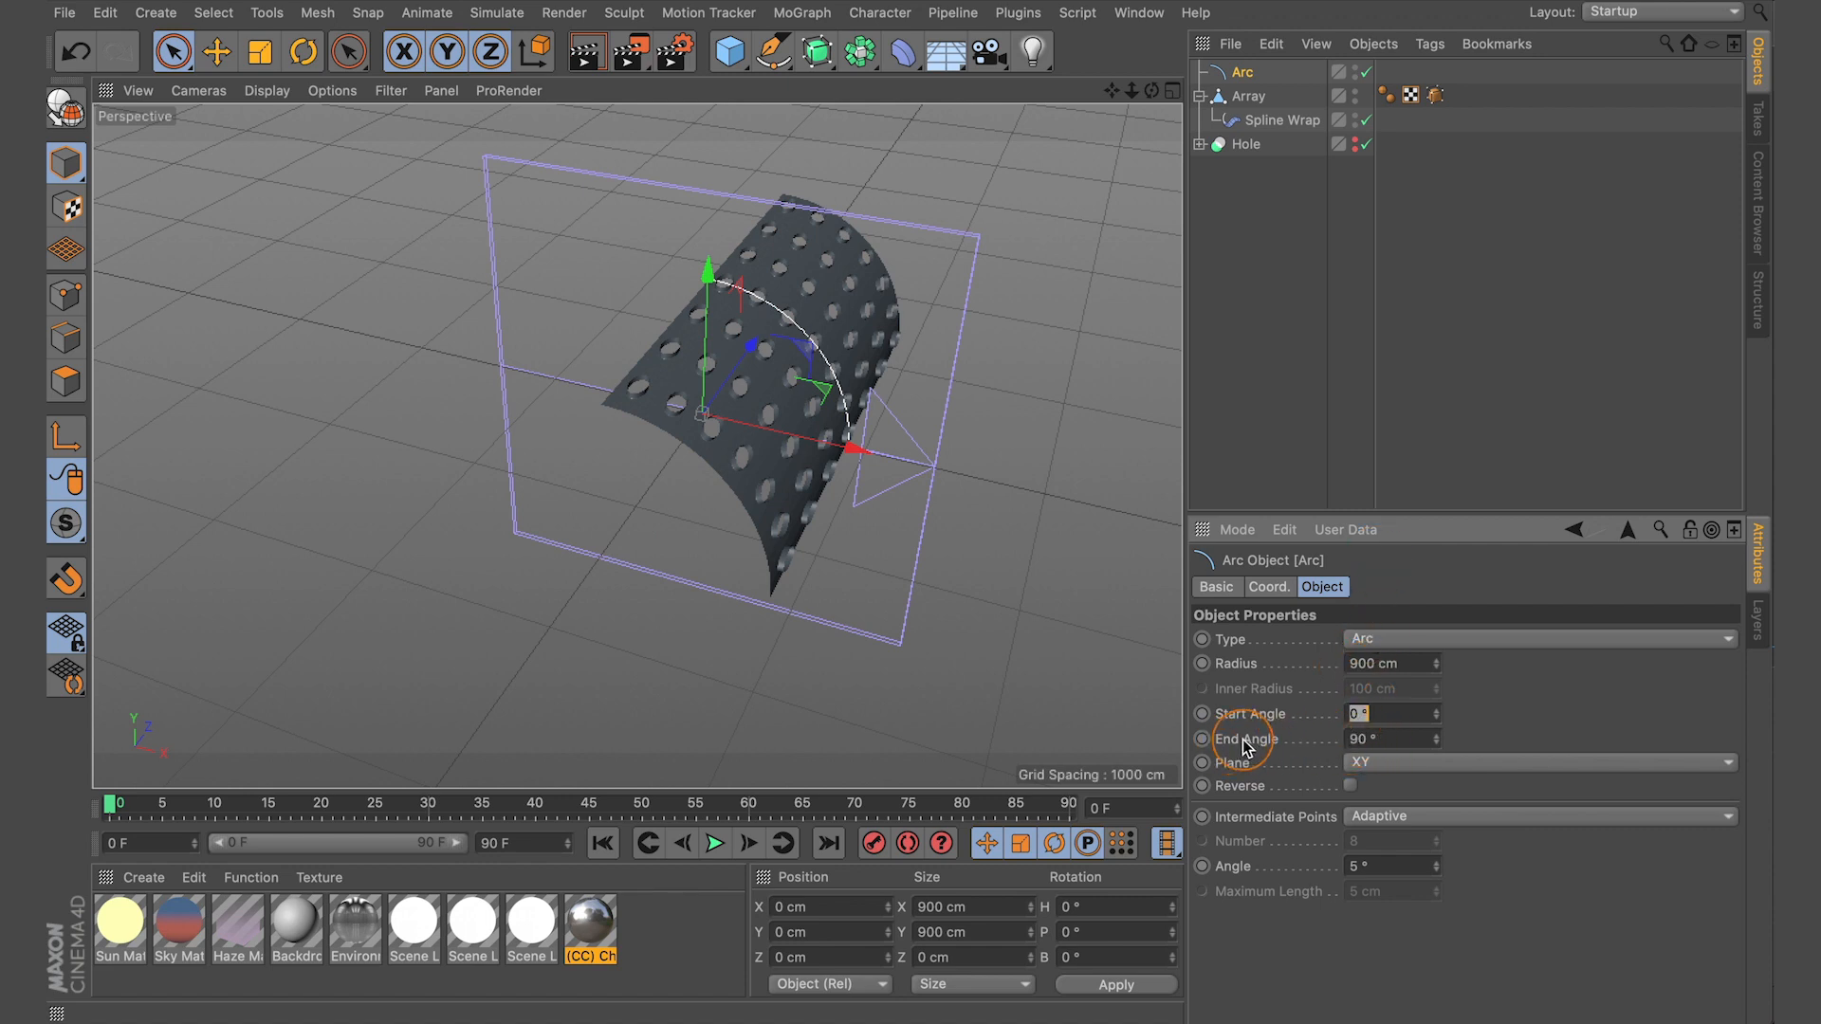
left_click(1351, 739)
type("18")
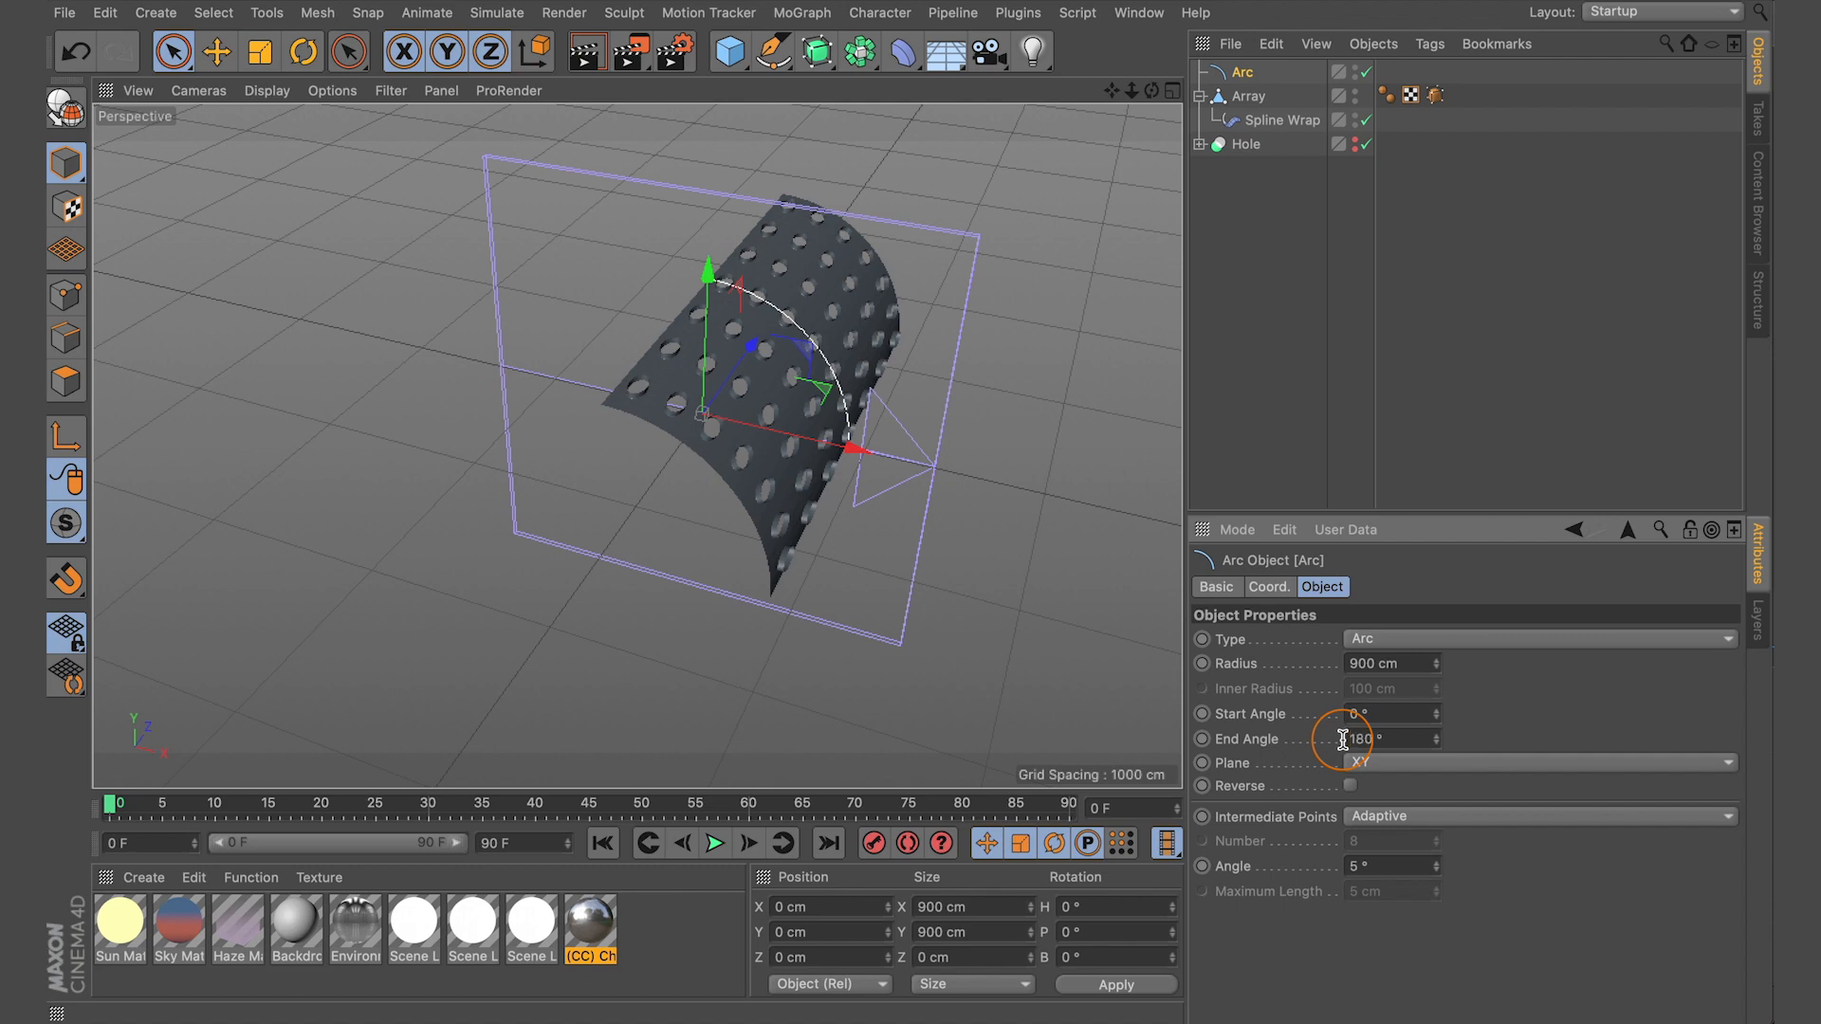
key("Return")
Set the Arc's intermediate points to Subdivided to smooth the bent panel.
left_click_drag(653, 326, 1043, 285, "alt")
scroll(713, 337, "up", 5)
left_click_drag(651, 377, 565, 447, "alt")
scroll(575, 455, "up", 3)
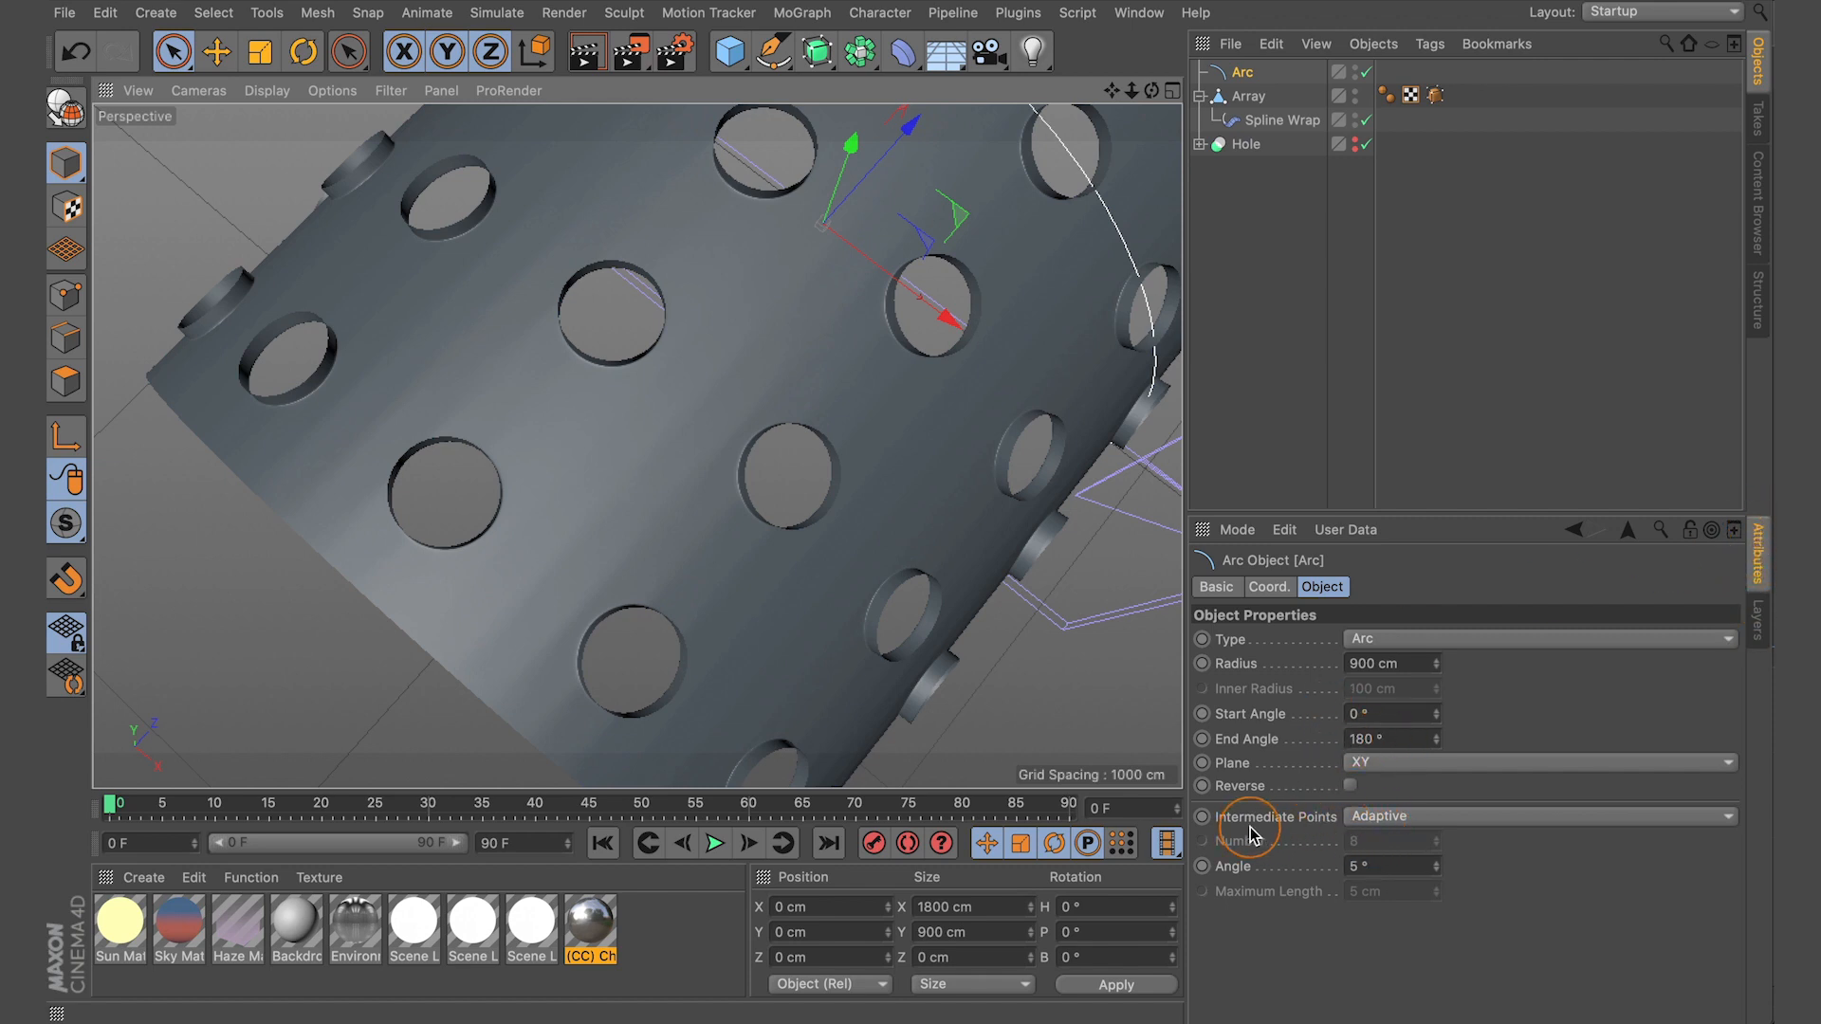
left_click(1402, 821)
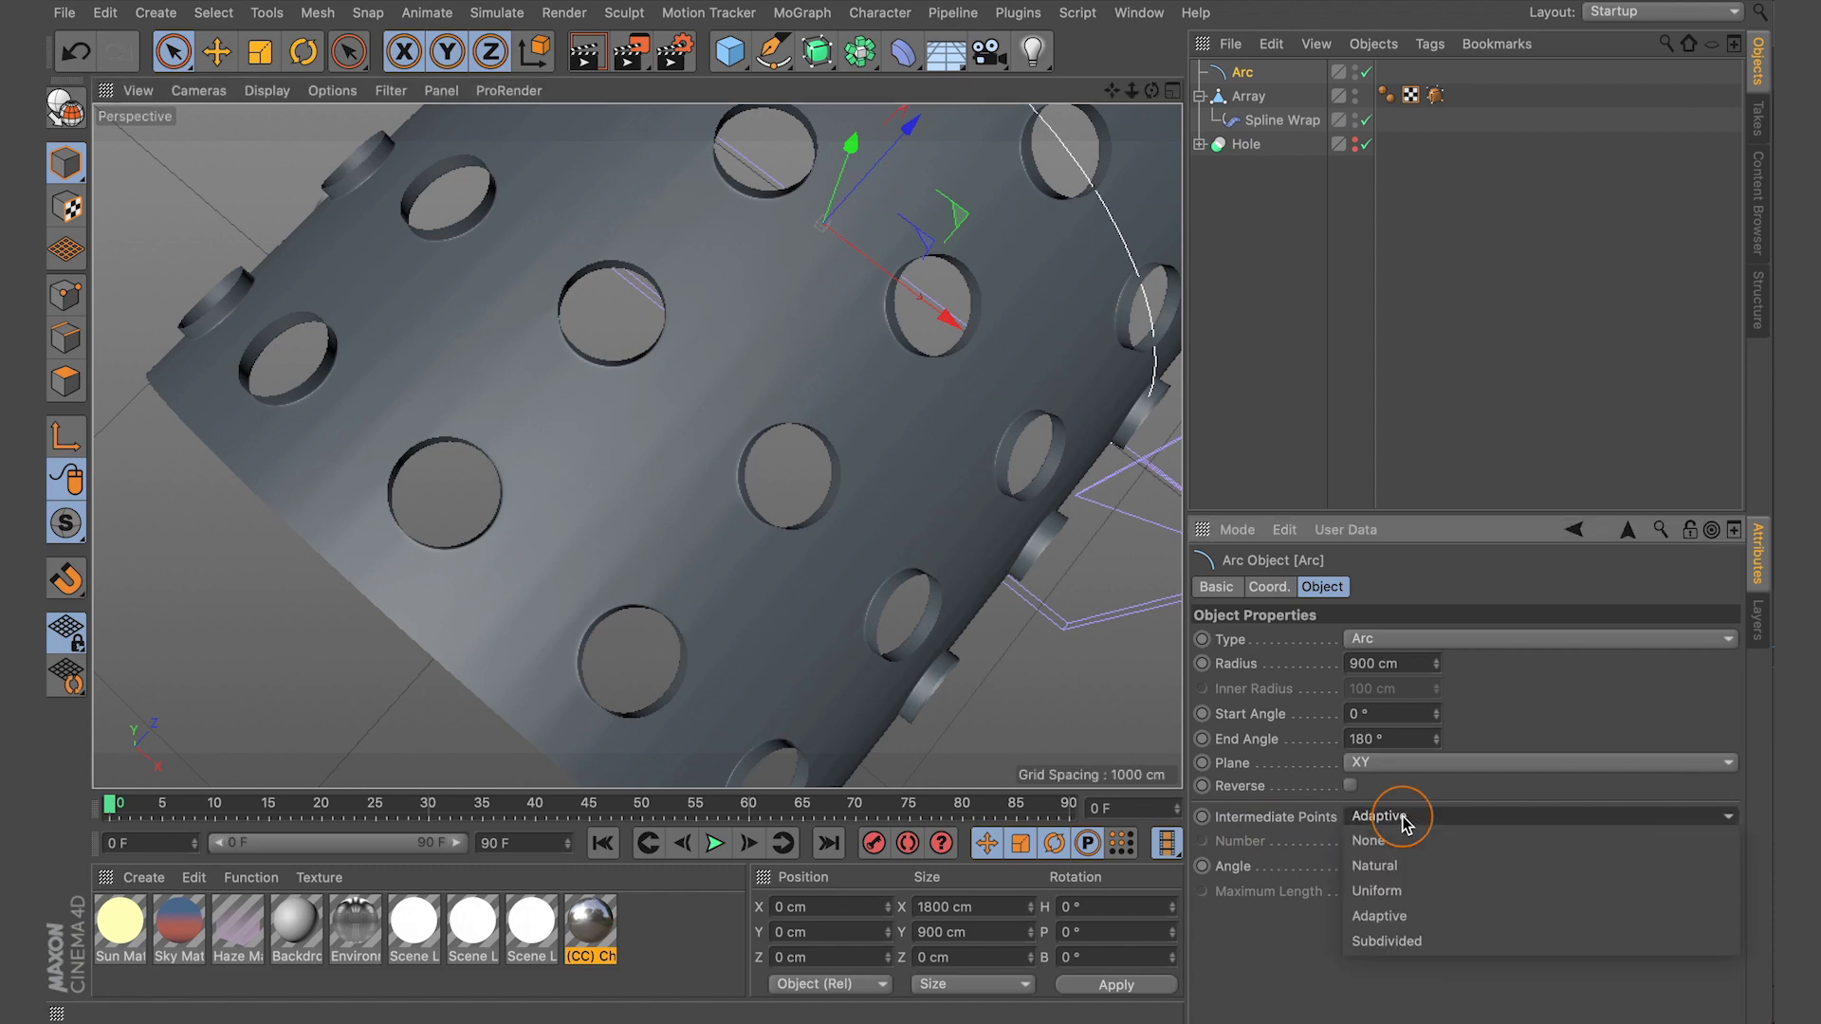
left_click(1397, 944)
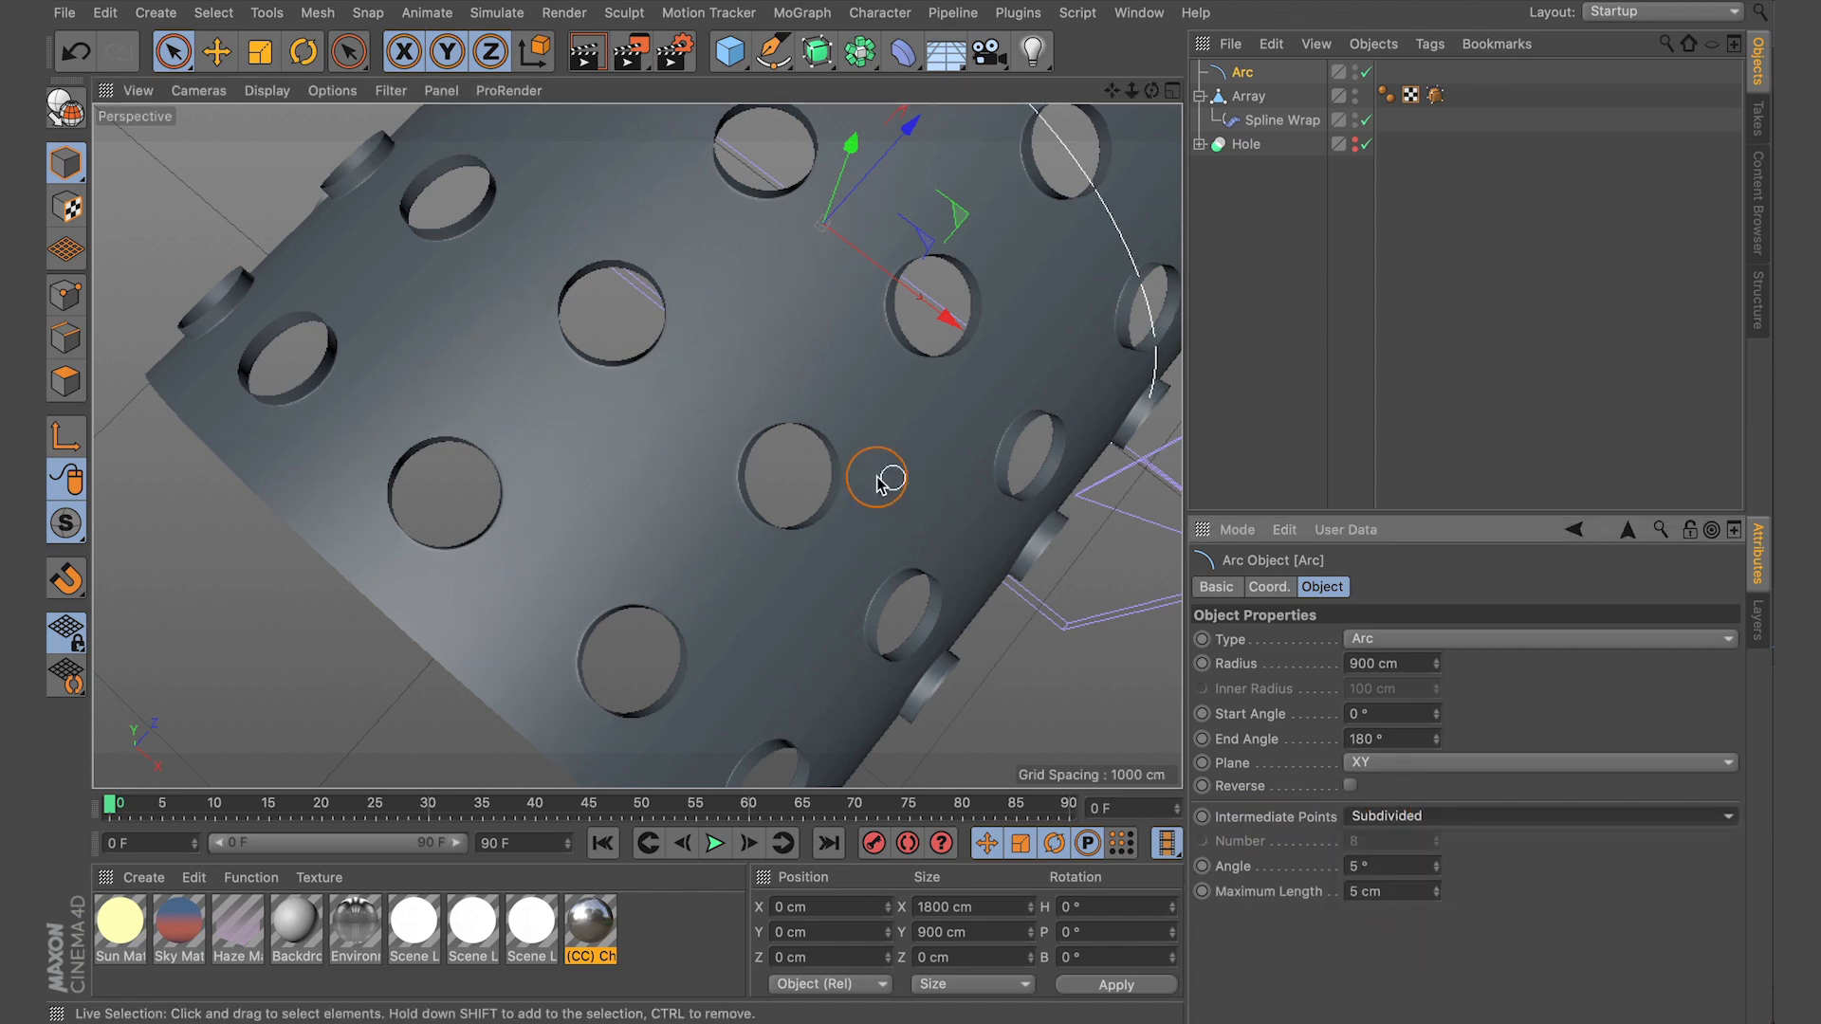
left_click_drag(671, 398, 739, 363, "alt")
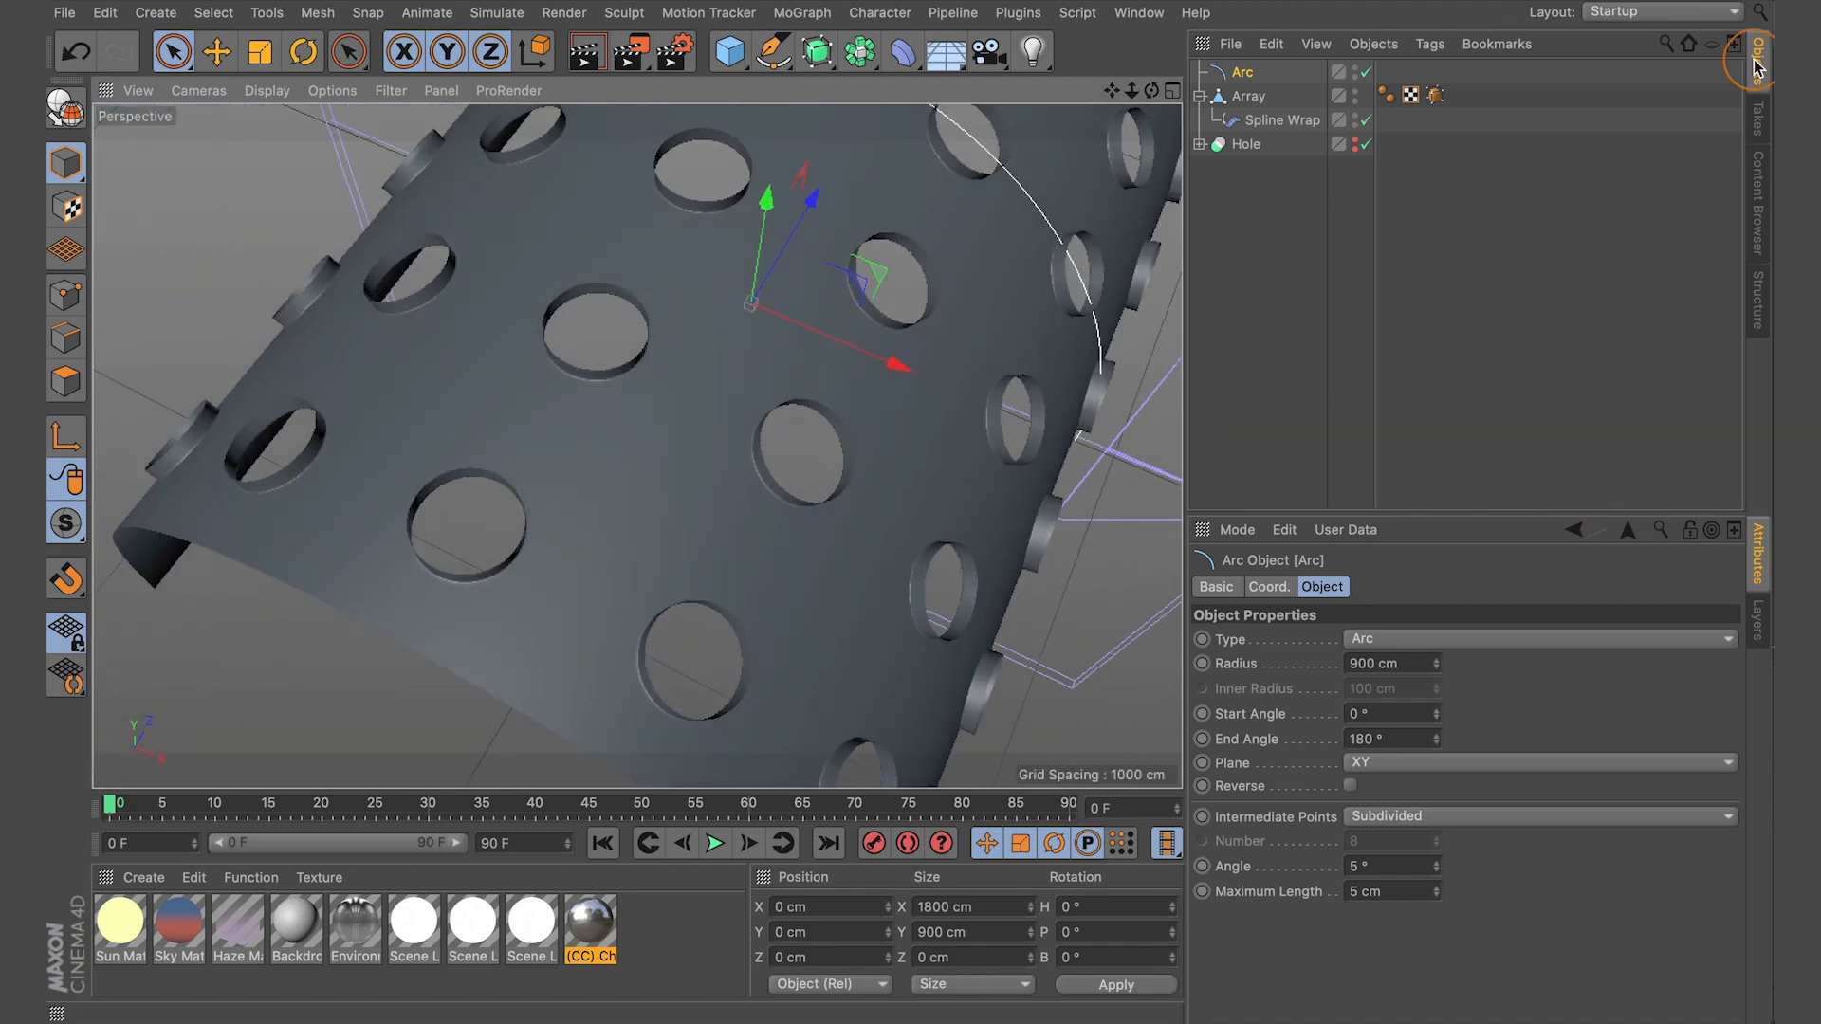
Set the Spline Wrap's axis to -X to flip the panel's thickness inward.
left_click(1280, 121)
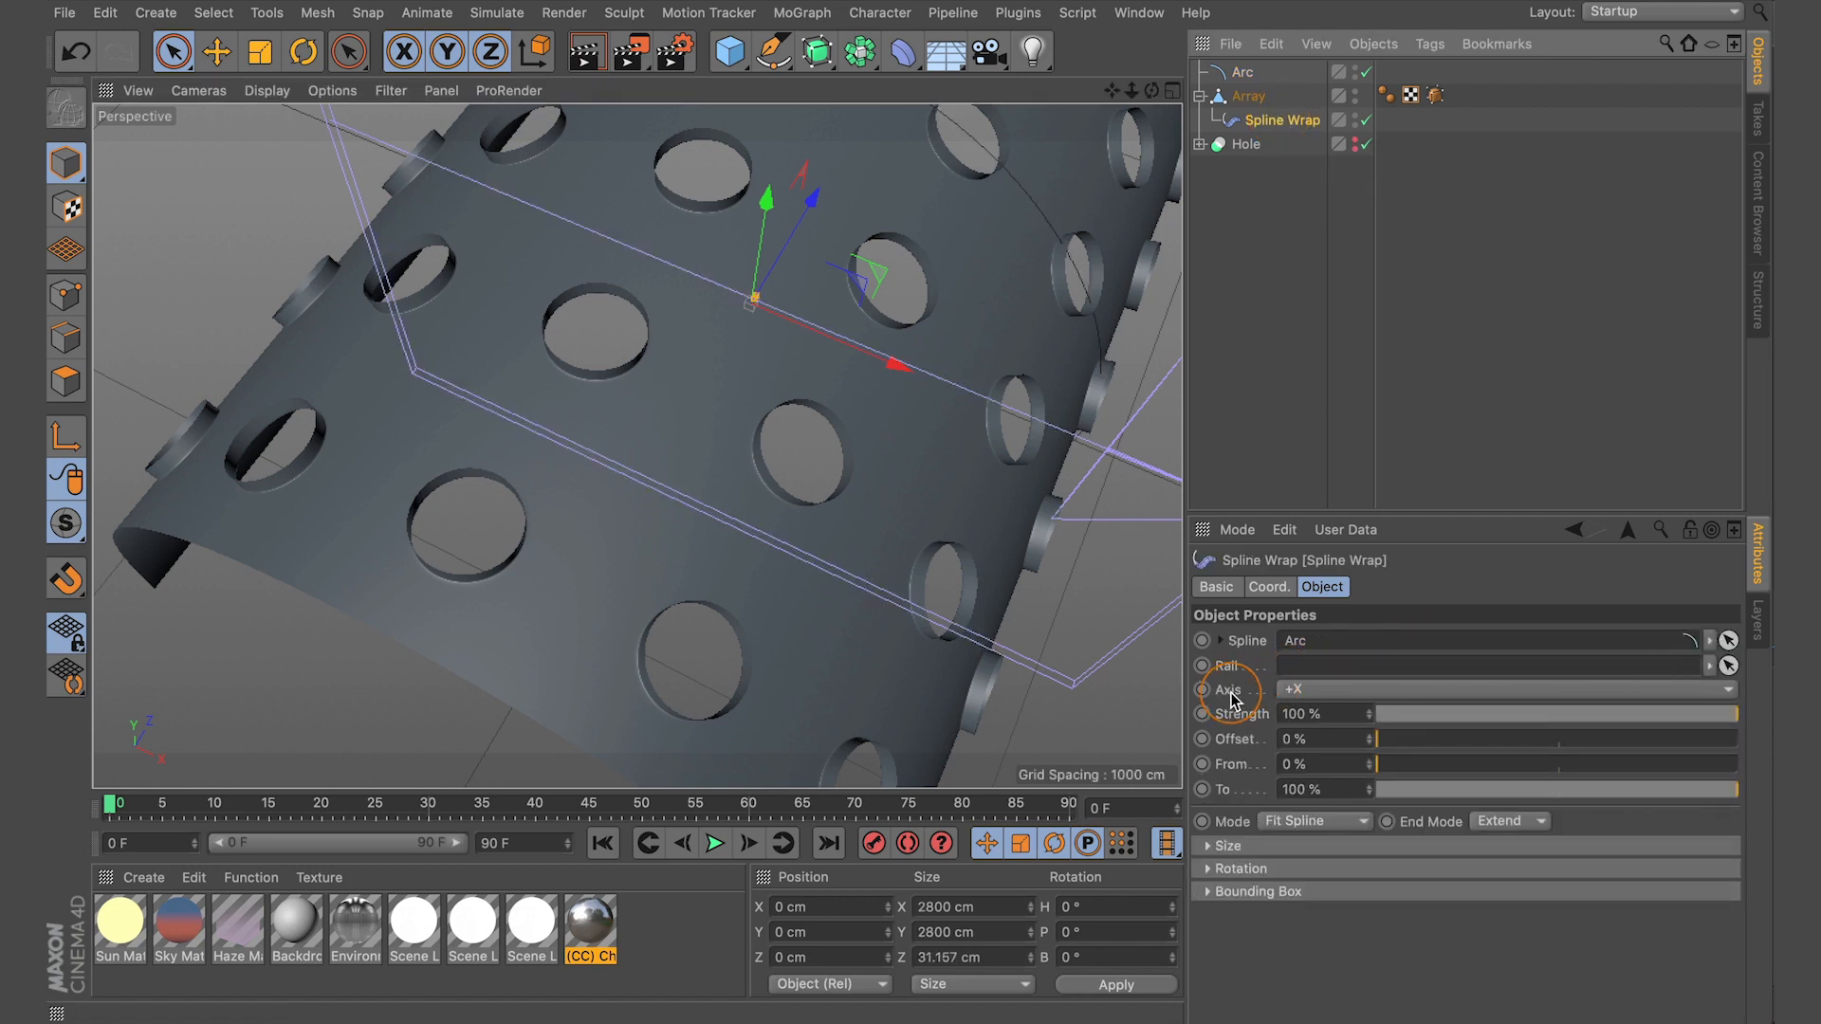
left_click(1327, 692)
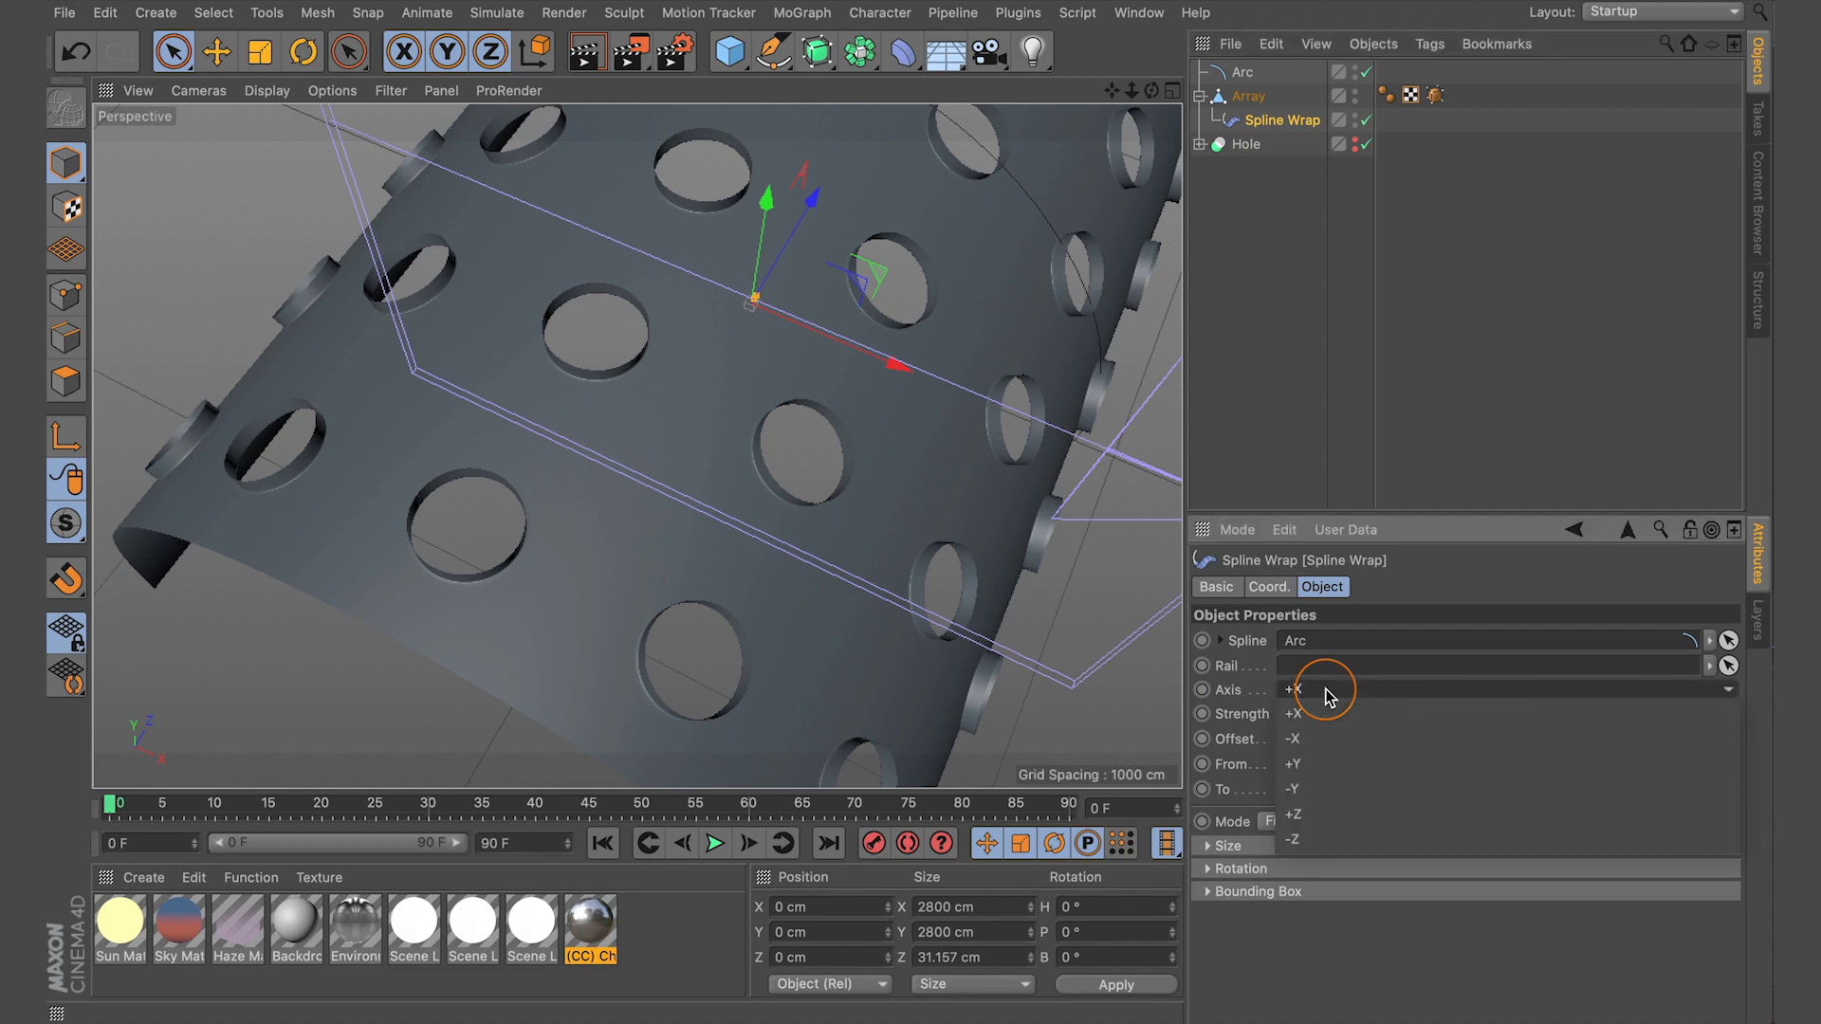
left_click(1308, 738)
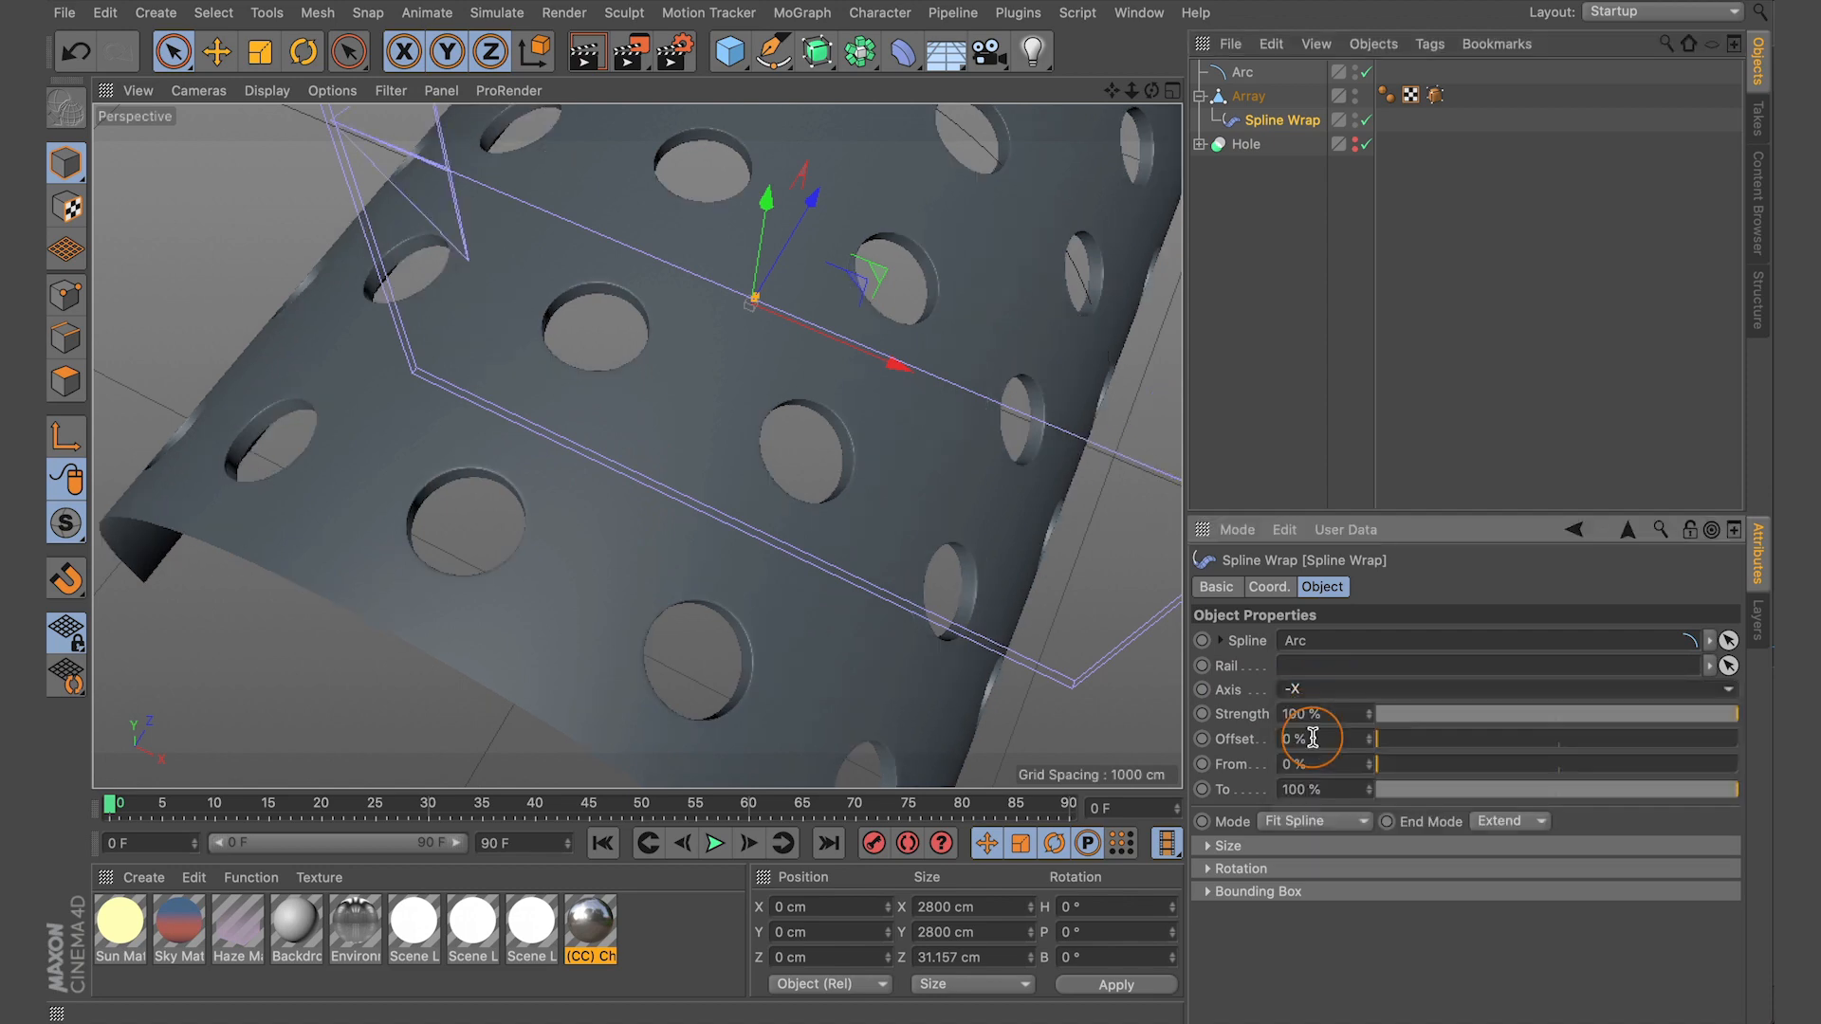
left_click_drag(573, 474, 617, 516, "alt")
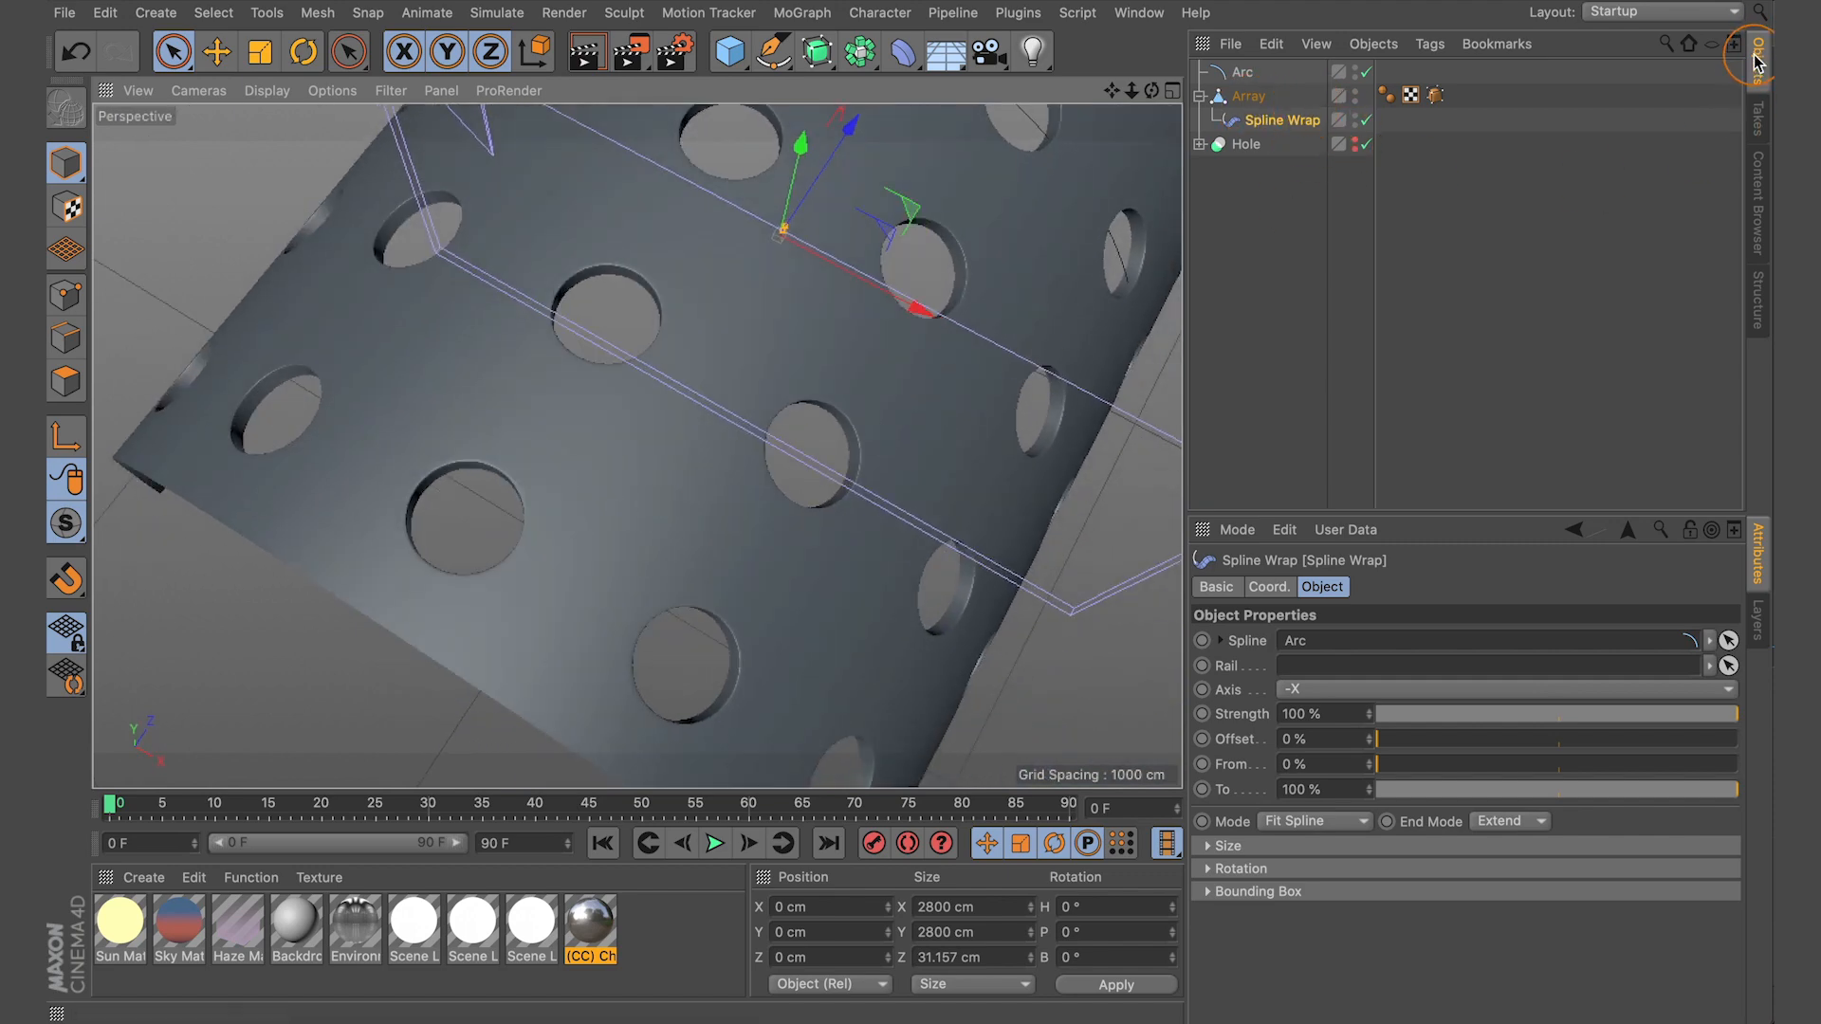
Add a Cloth Surface as the parent of the Array object.
left_click(1250, 96)
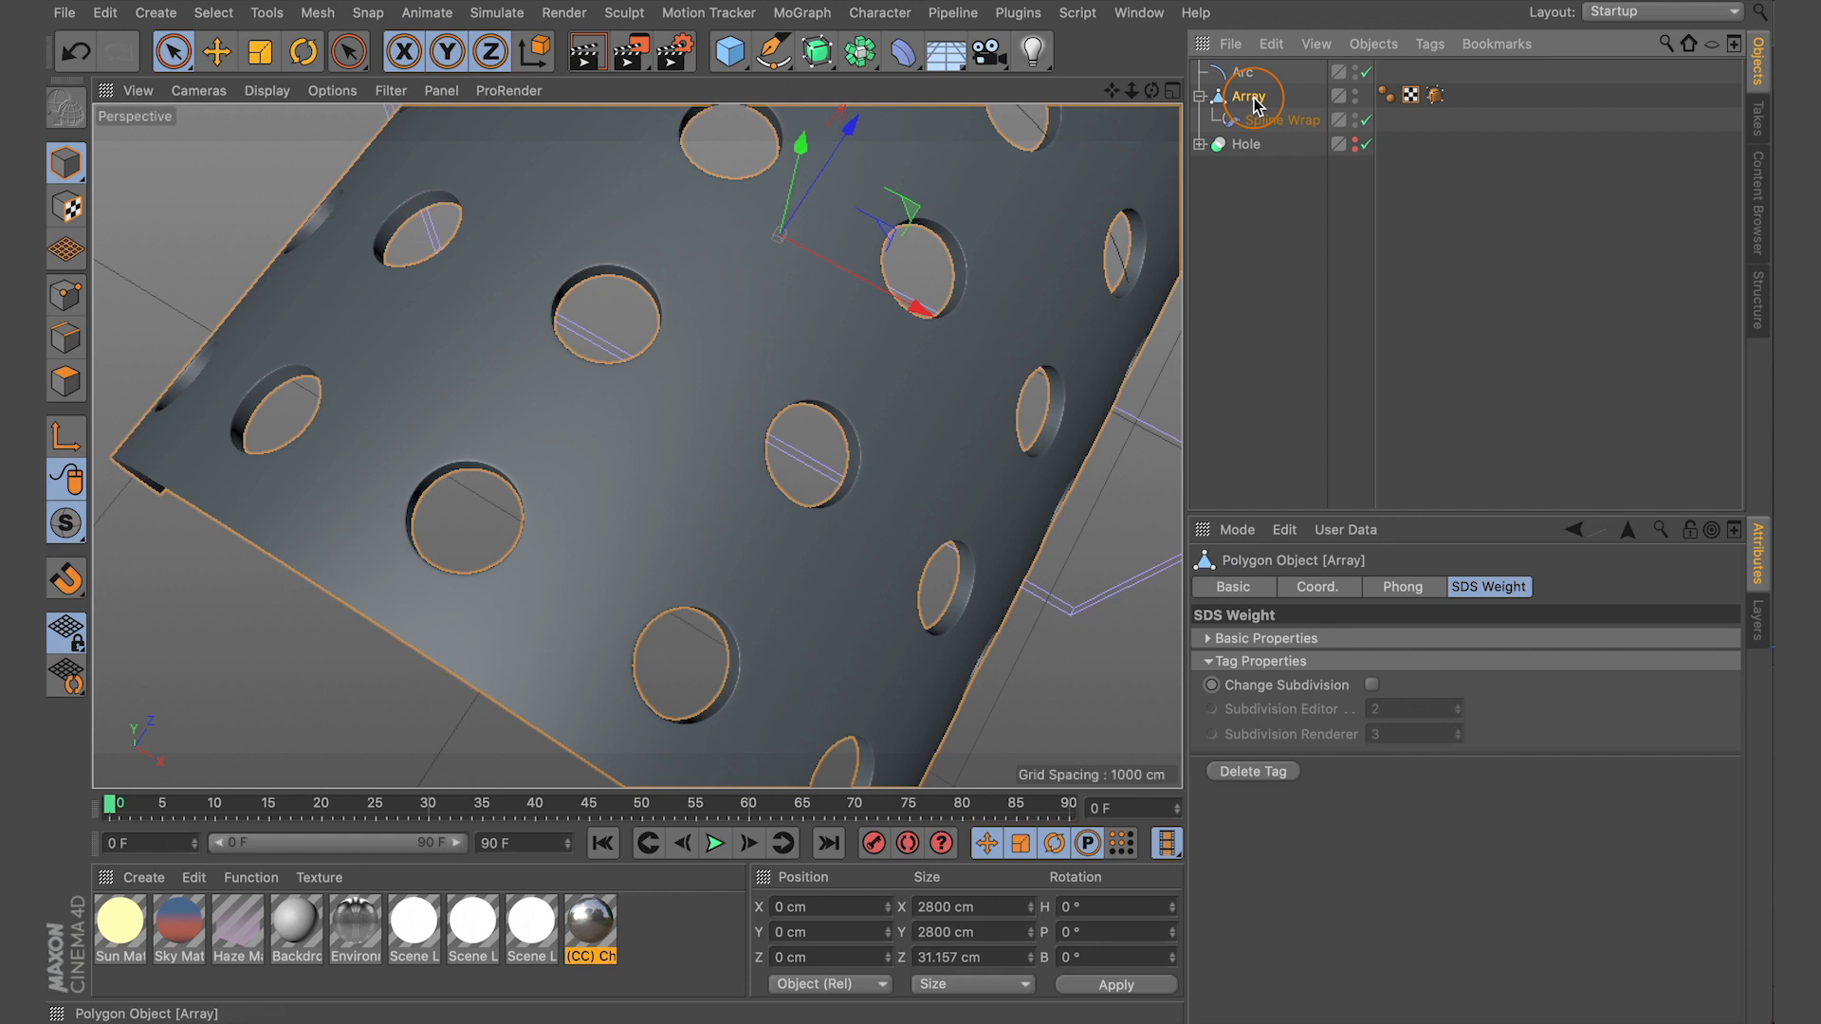
left_click(509, 19)
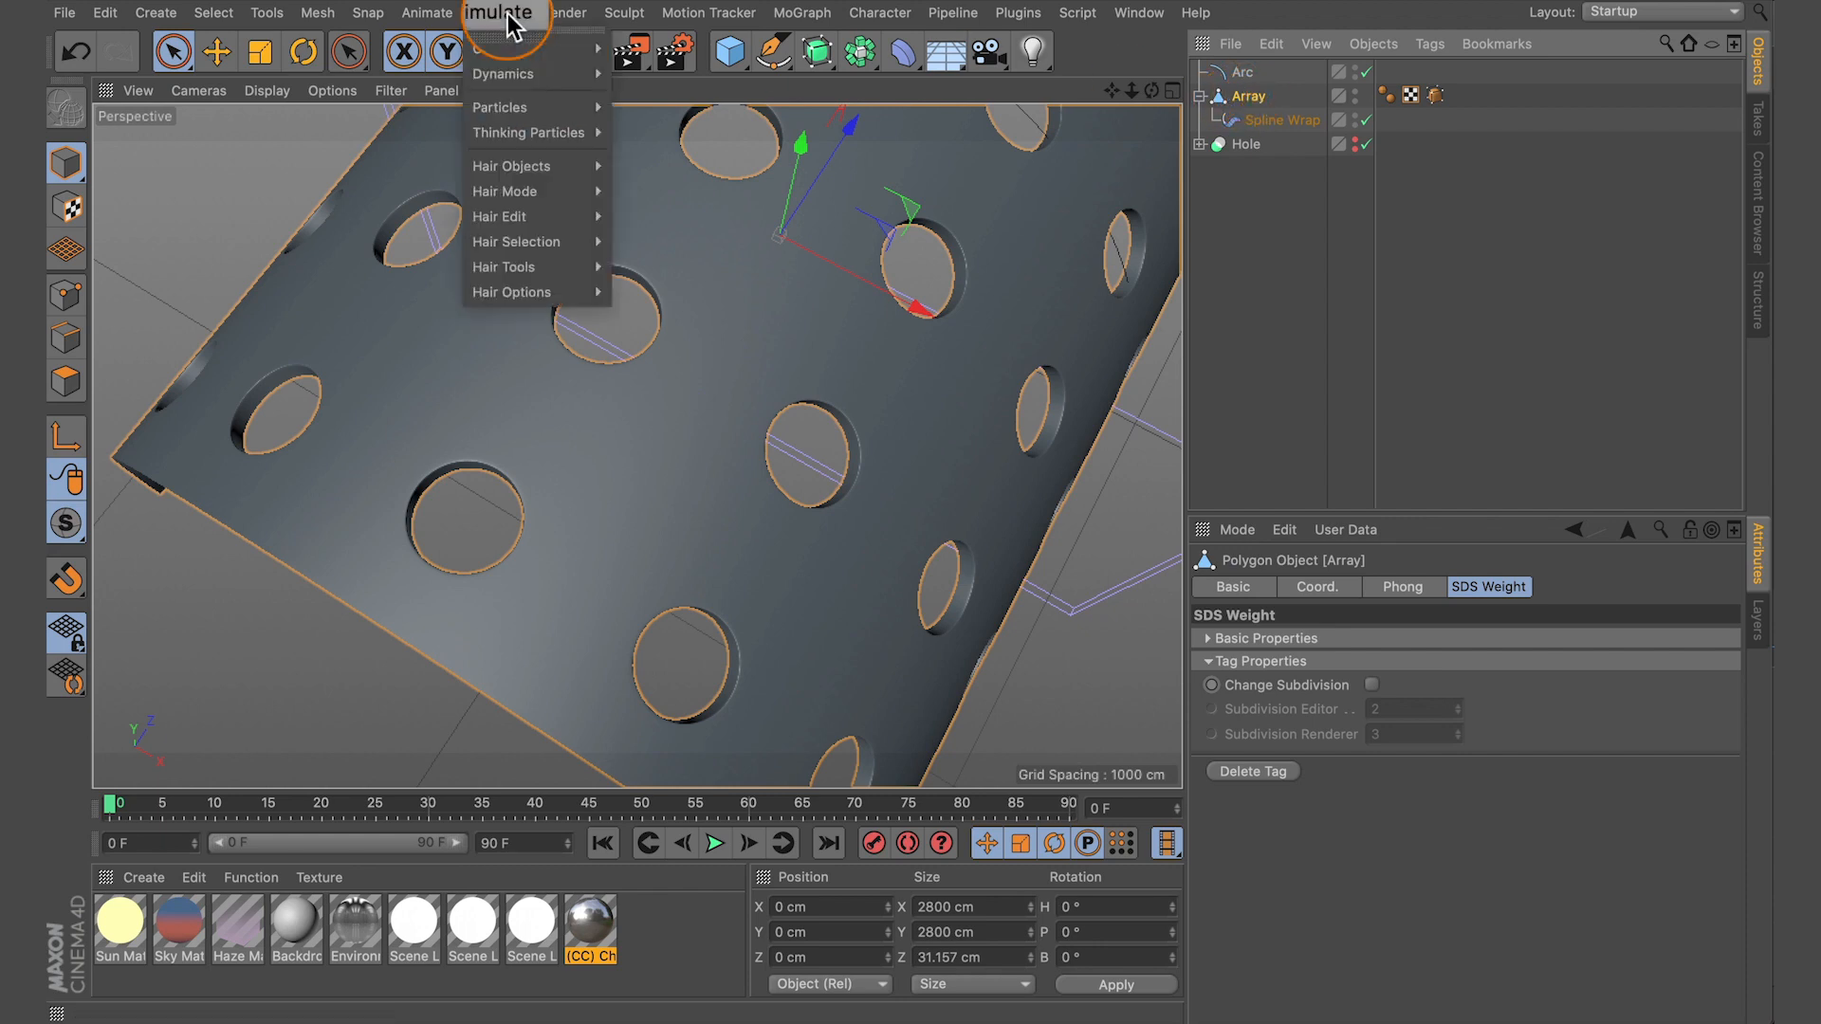
mouse_move(504, 54)
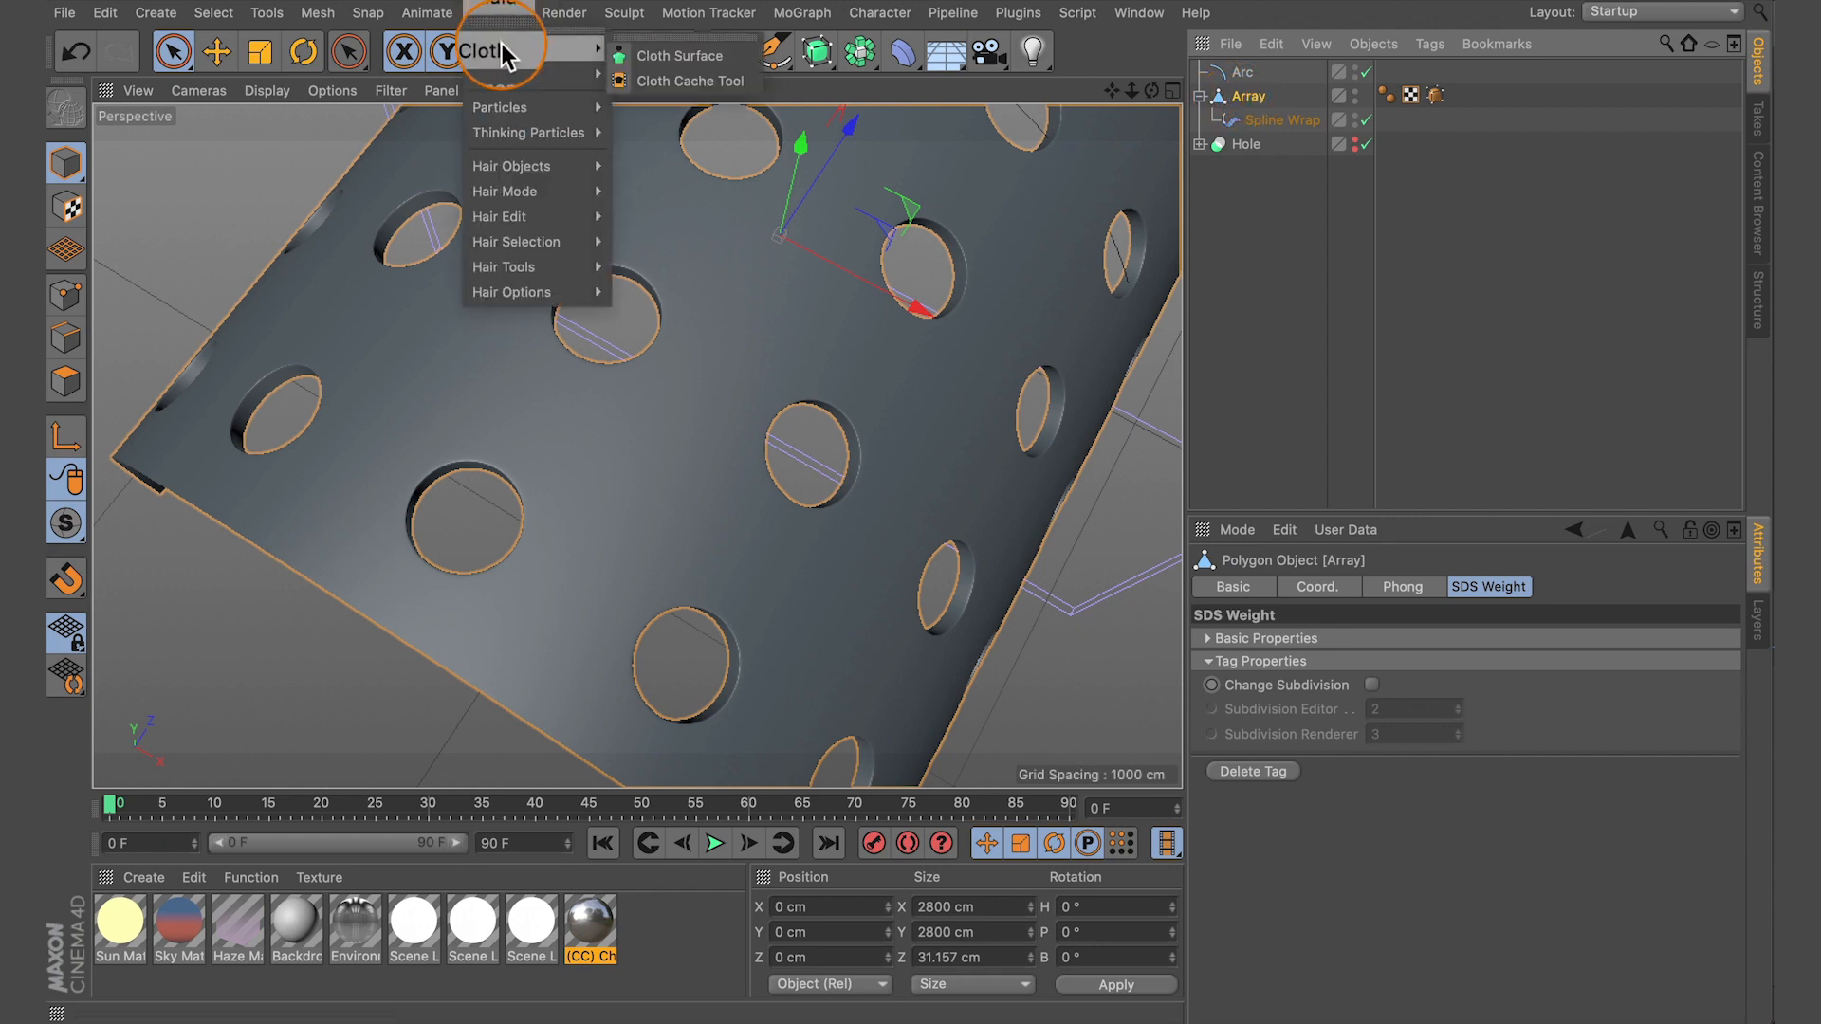
left_click(716, 59, "alt")
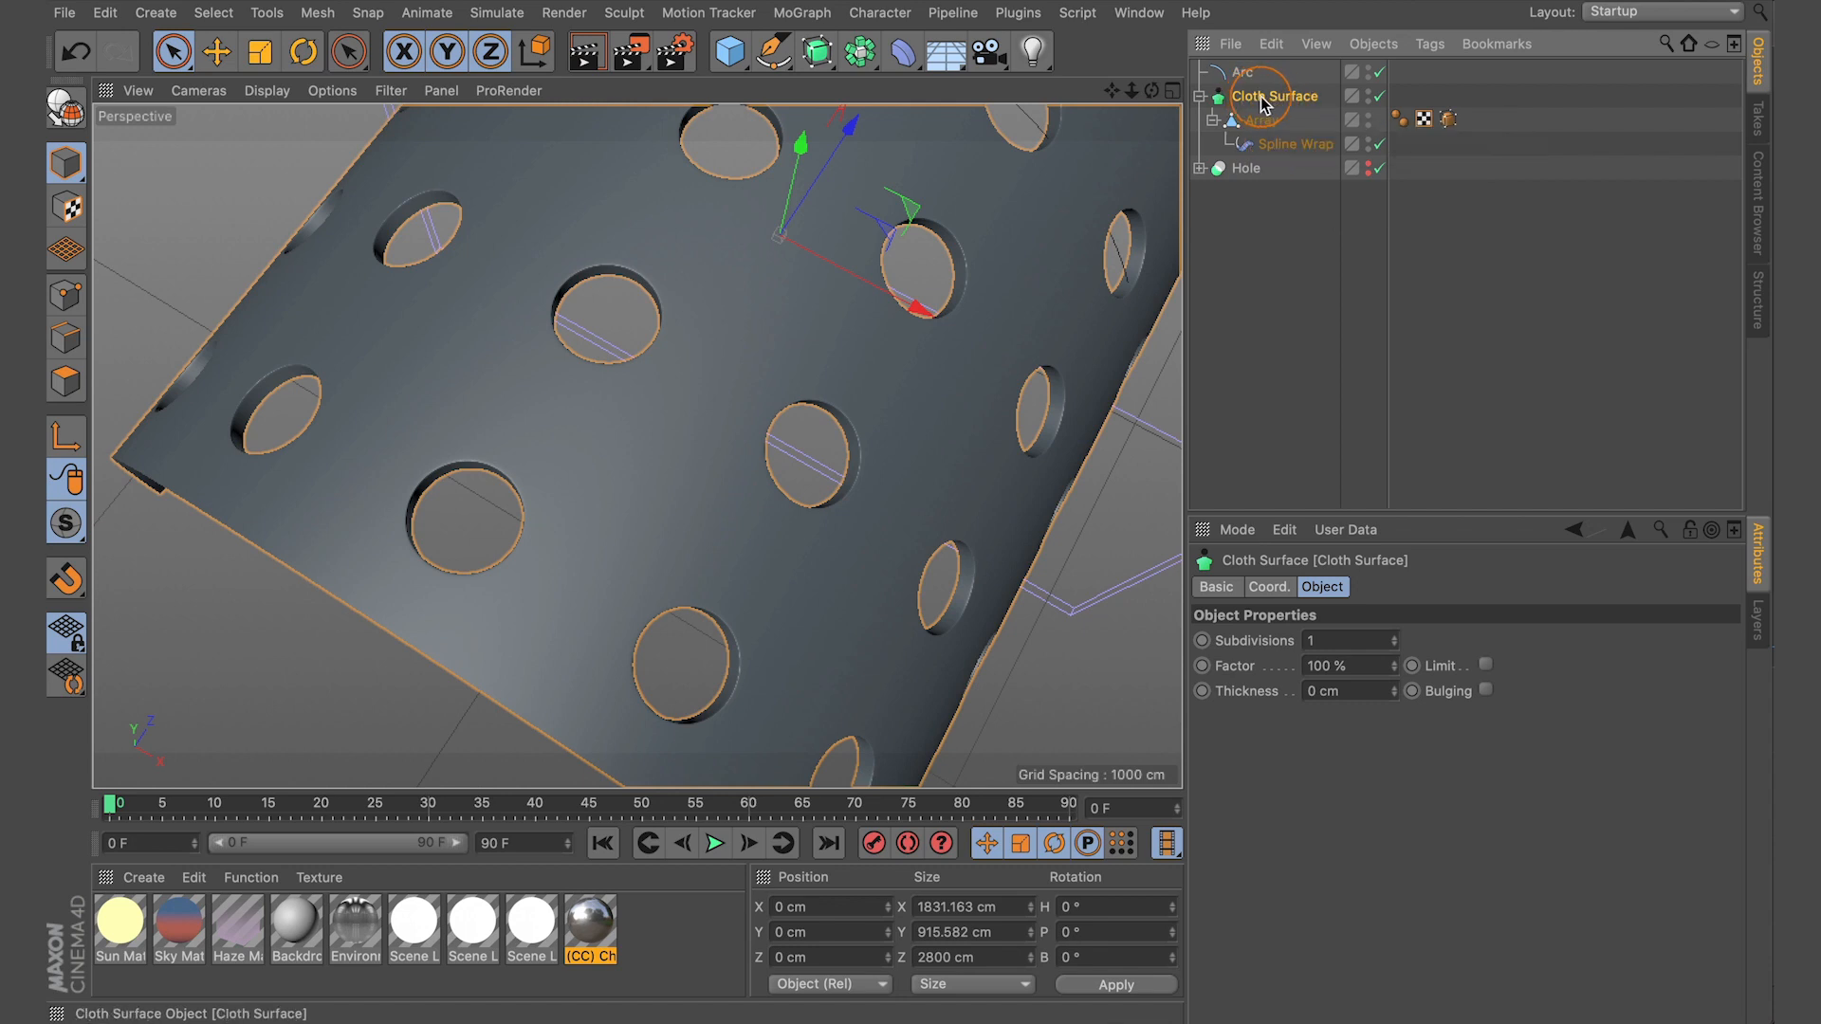
Set the Cloth Surface's thickness to -3 cm.
left_click(1749, 566)
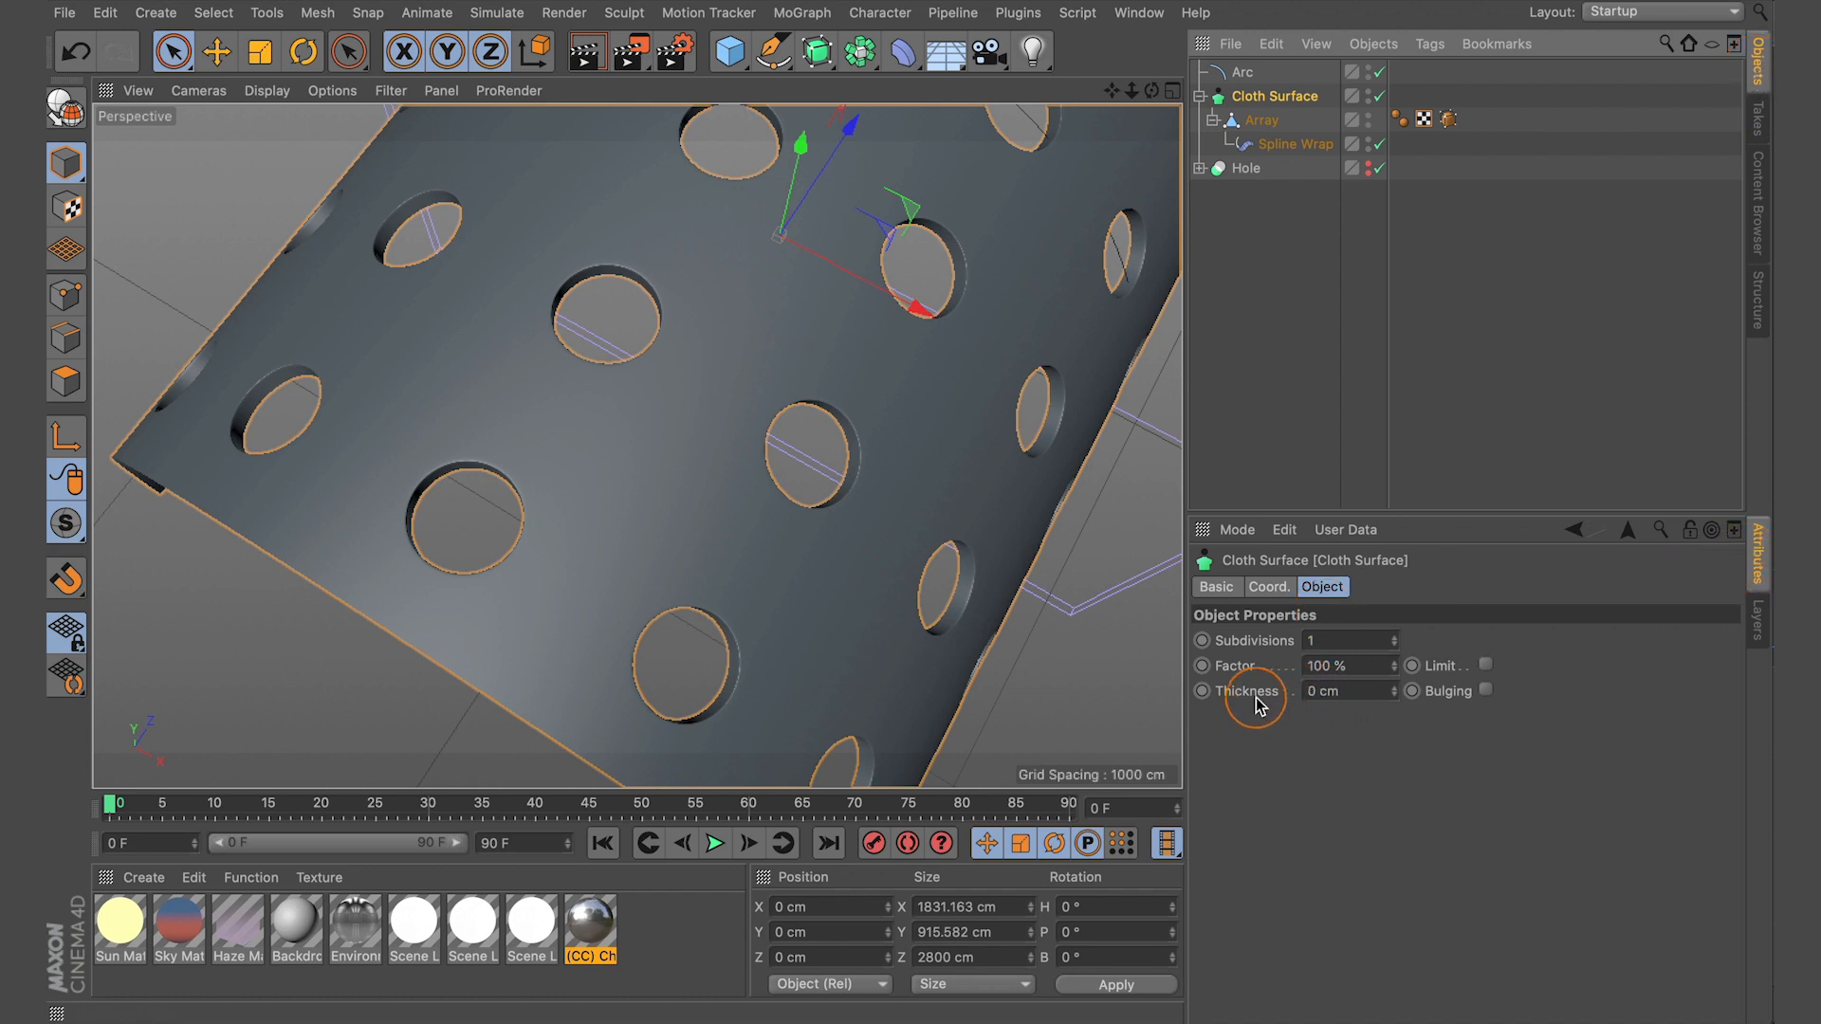
left_click(1393, 697)
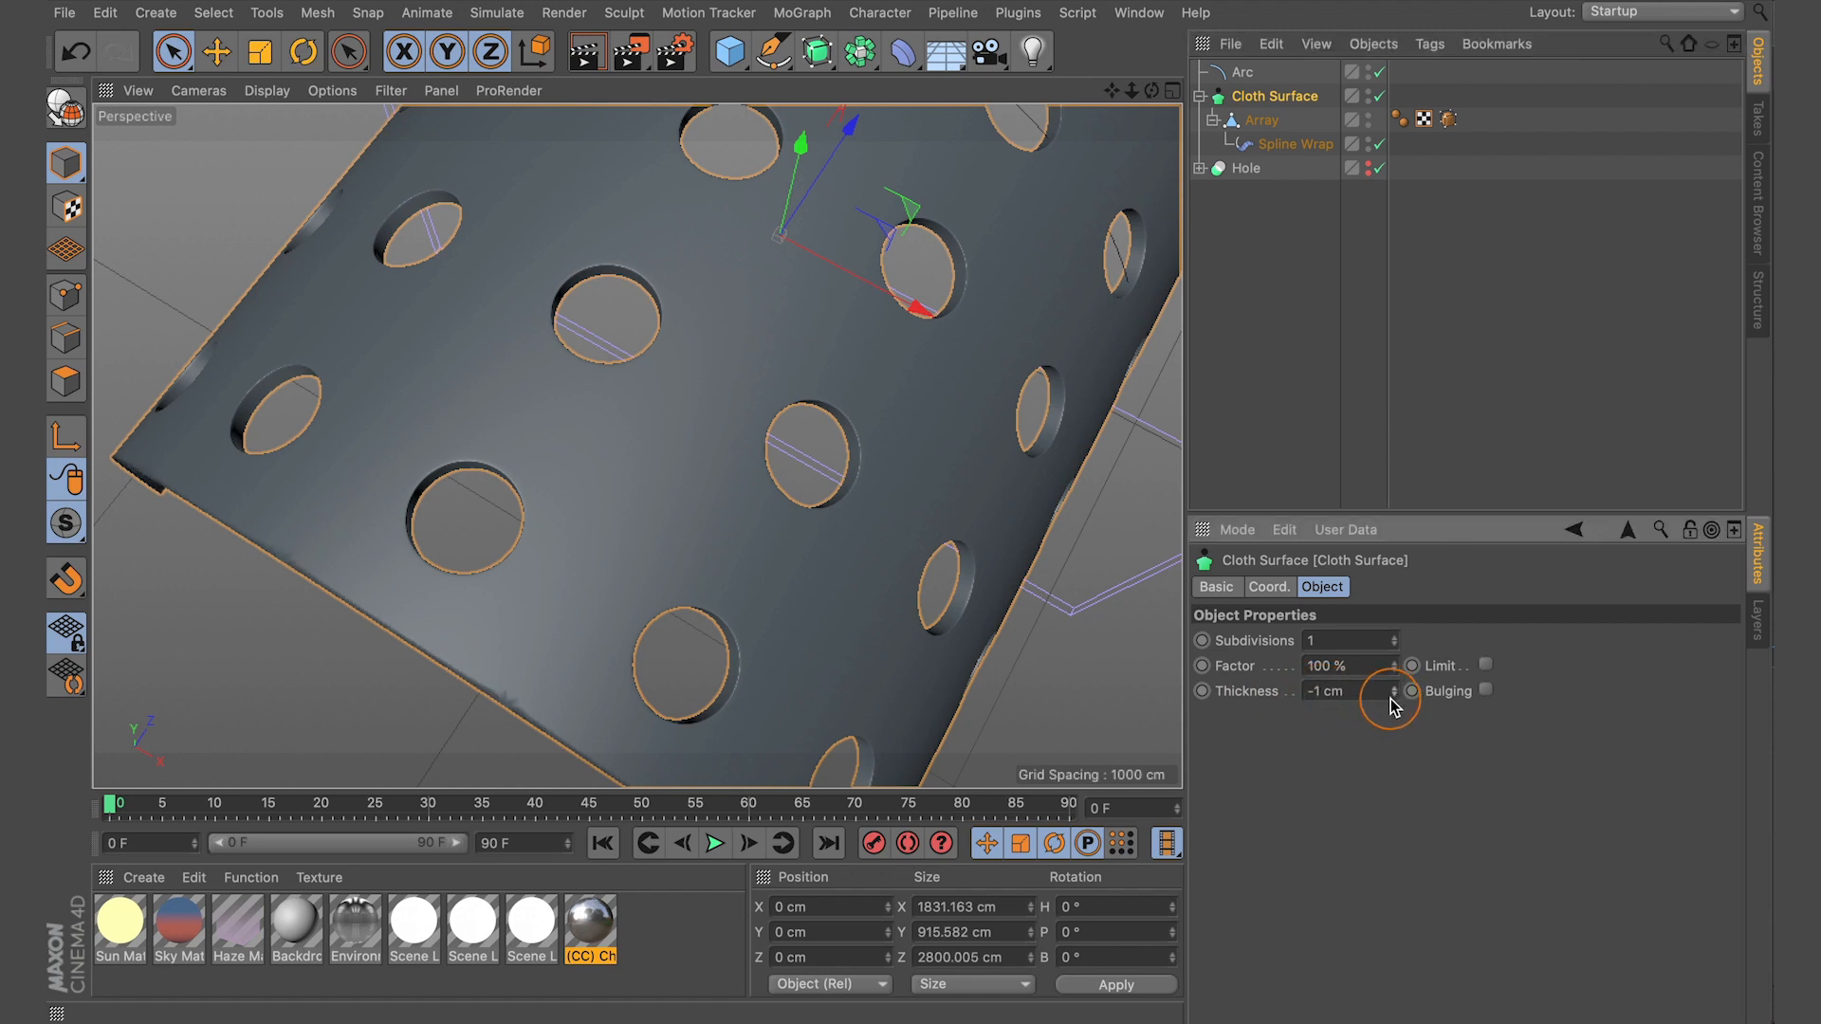
left_click(1393, 697)
Examine the shading along the curved panel's outer edge and around its holes, close up and from farther away.
left_click_drag(583, 571, 518, 592, "alt")
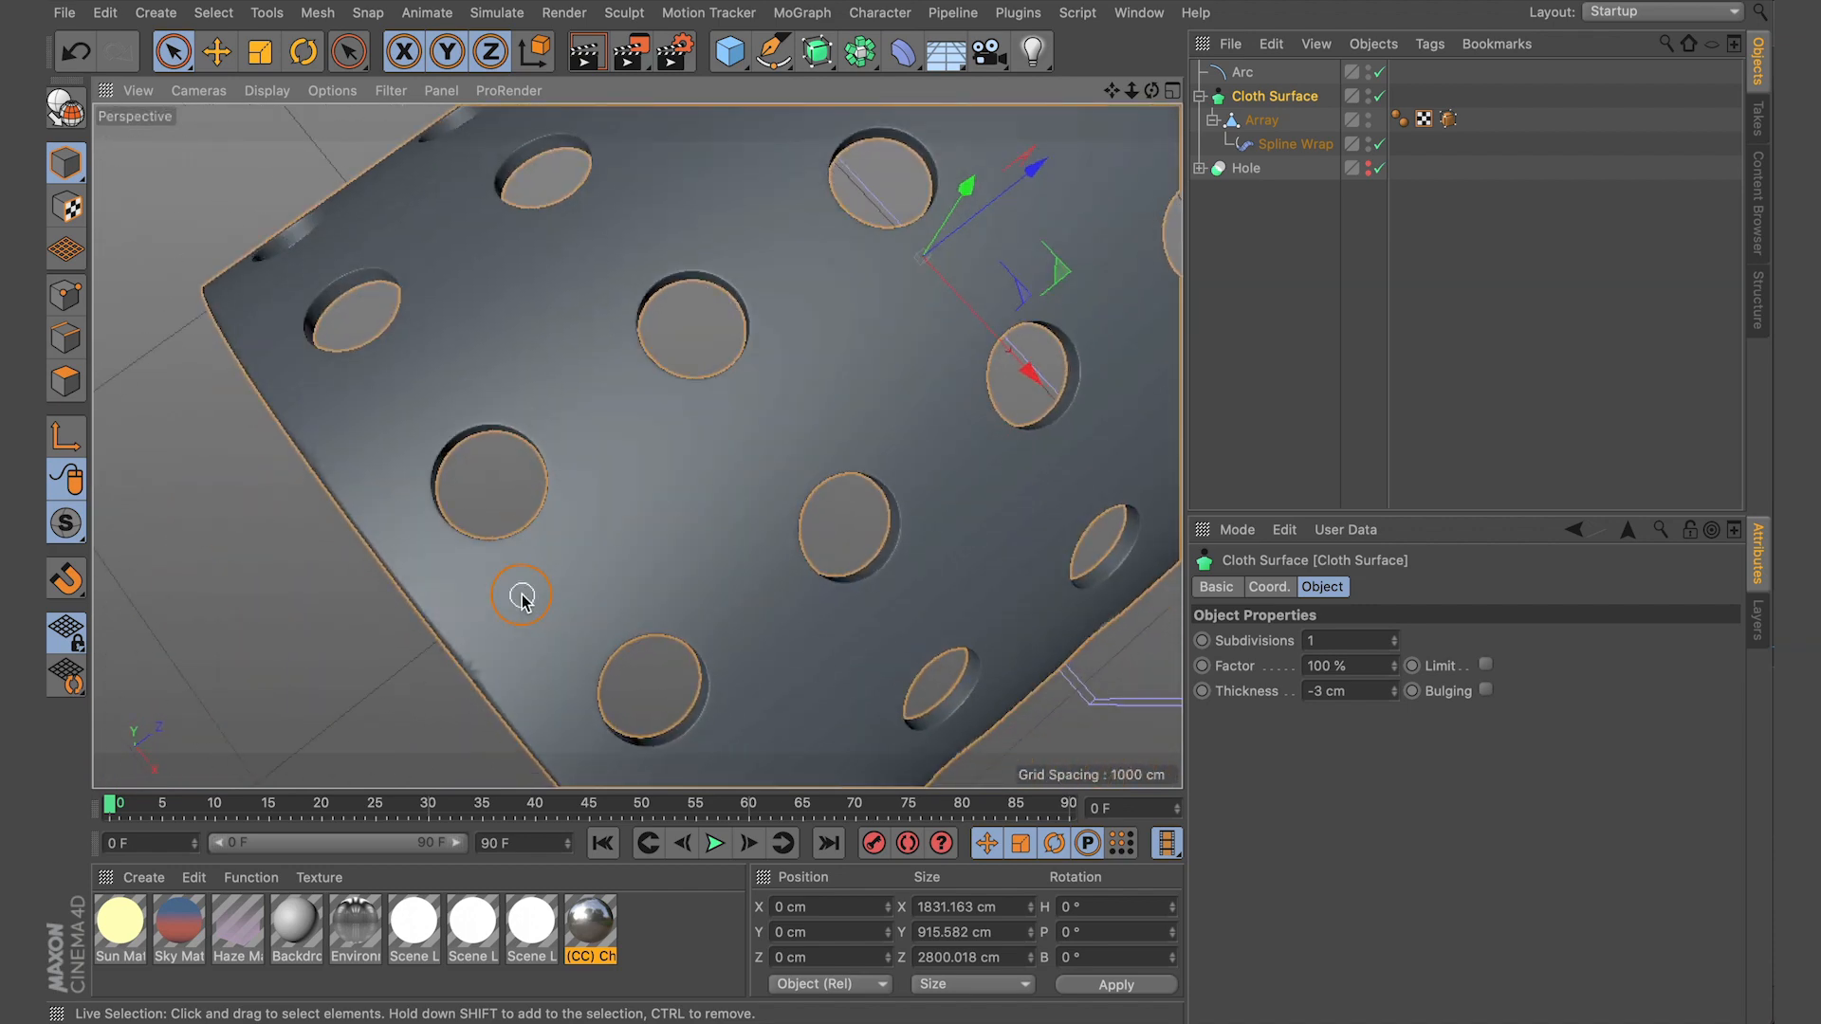
right_click_drag(456, 638, 530, 637, "alt")
left_click_drag(578, 573, 653, 595, "alt")
scroll(664, 546, "down", 3)
scroll(664, 546, "down", 3)
scroll(653, 594, "up", 10)
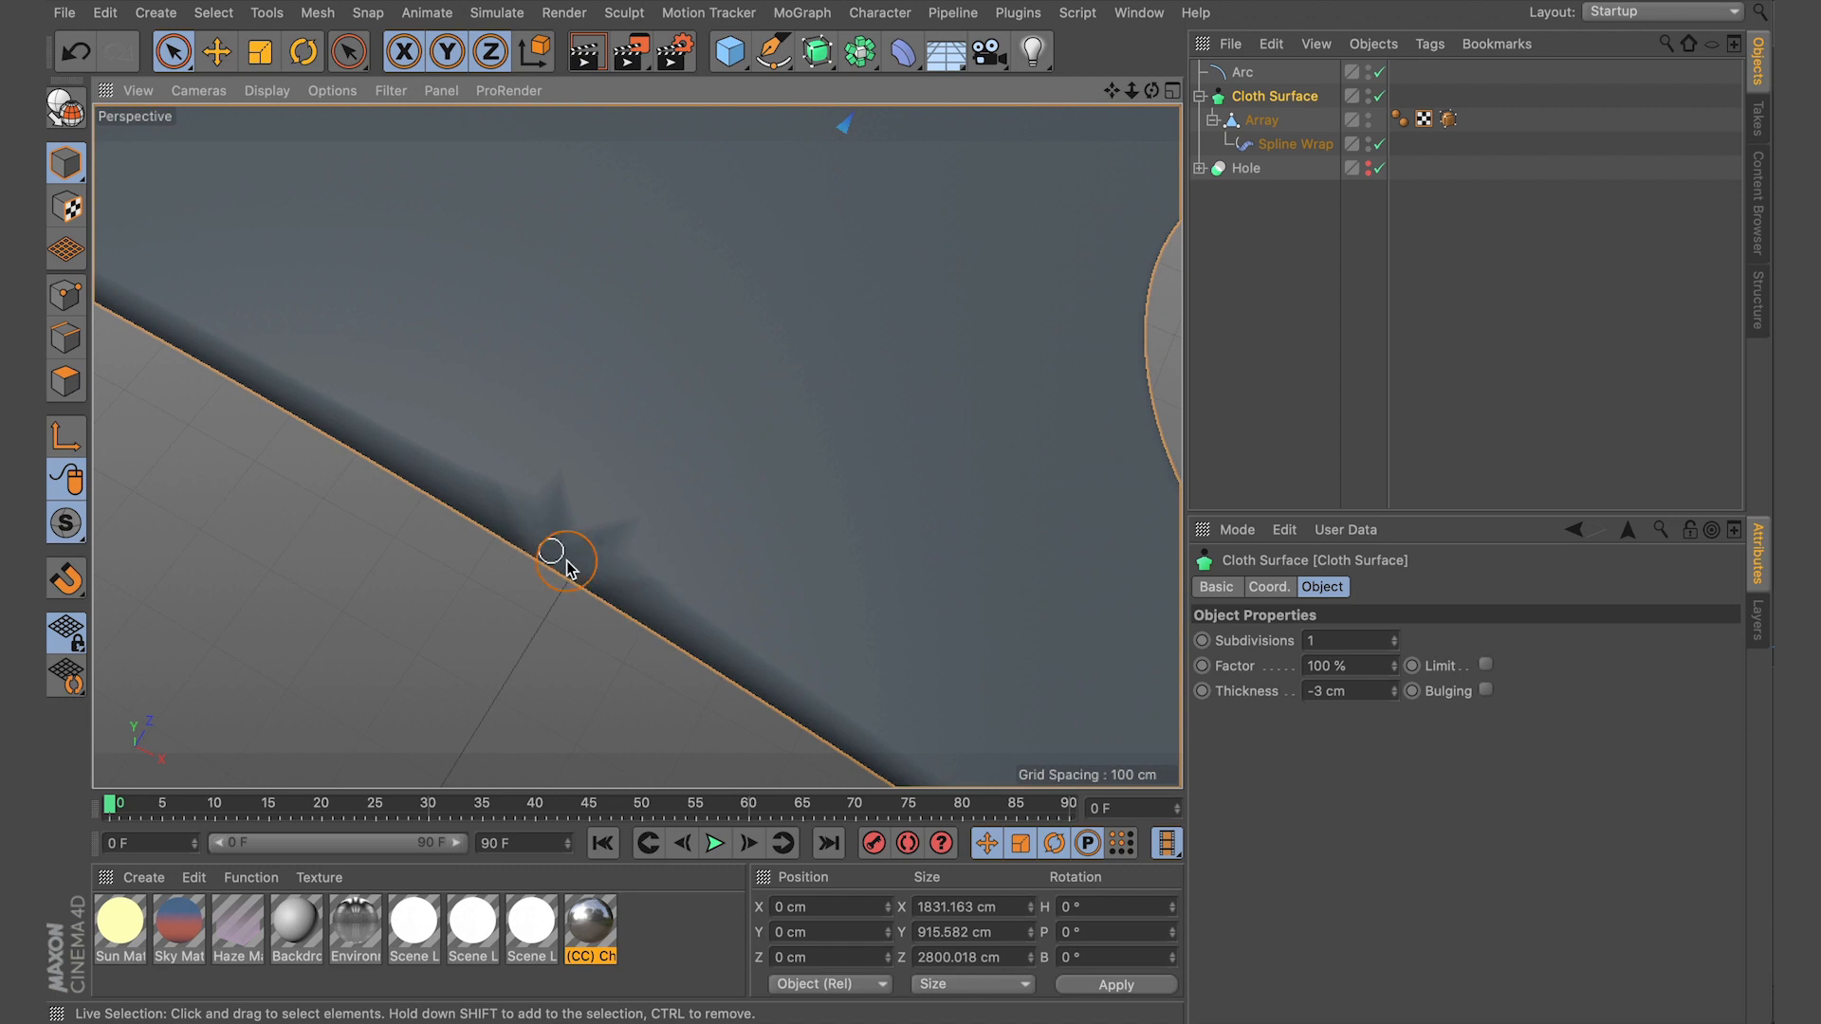
scroll(640, 602, "down", 10)
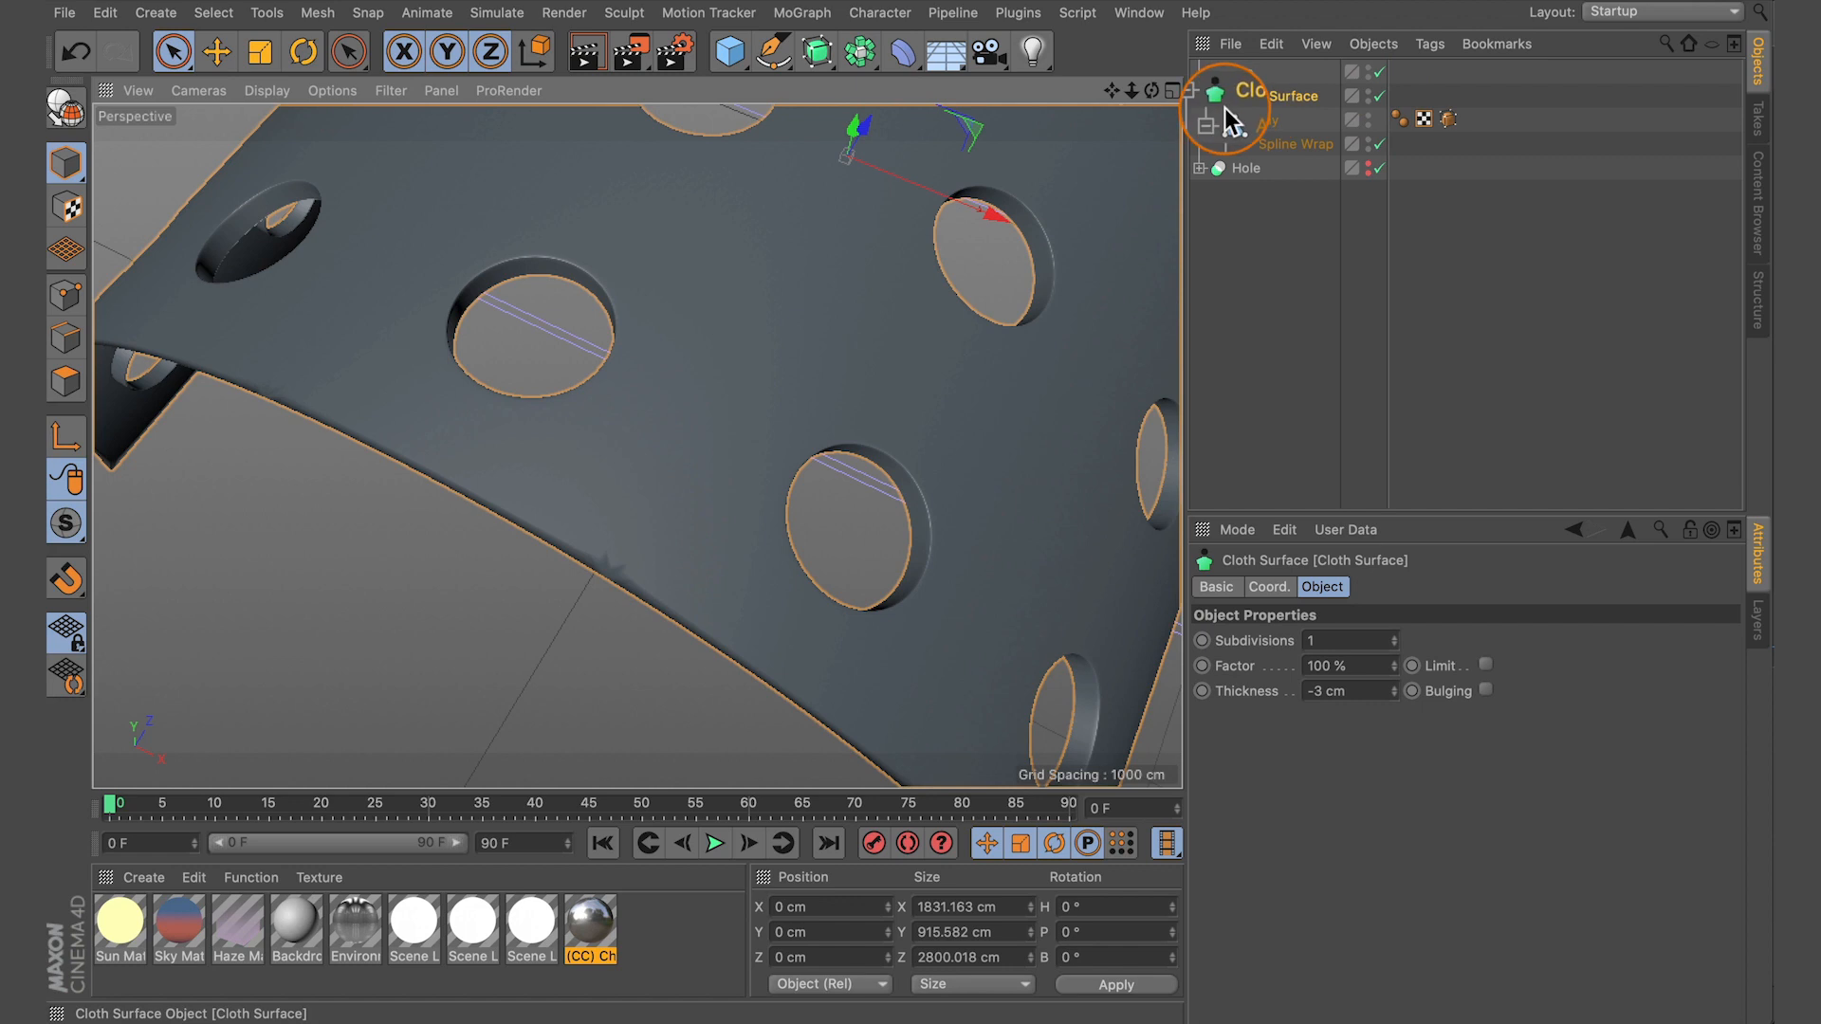
Disable the Cloth Surface and merge the Array with its child Spline Wrap using Connect Objects + Delete.
left_click(1379, 95)
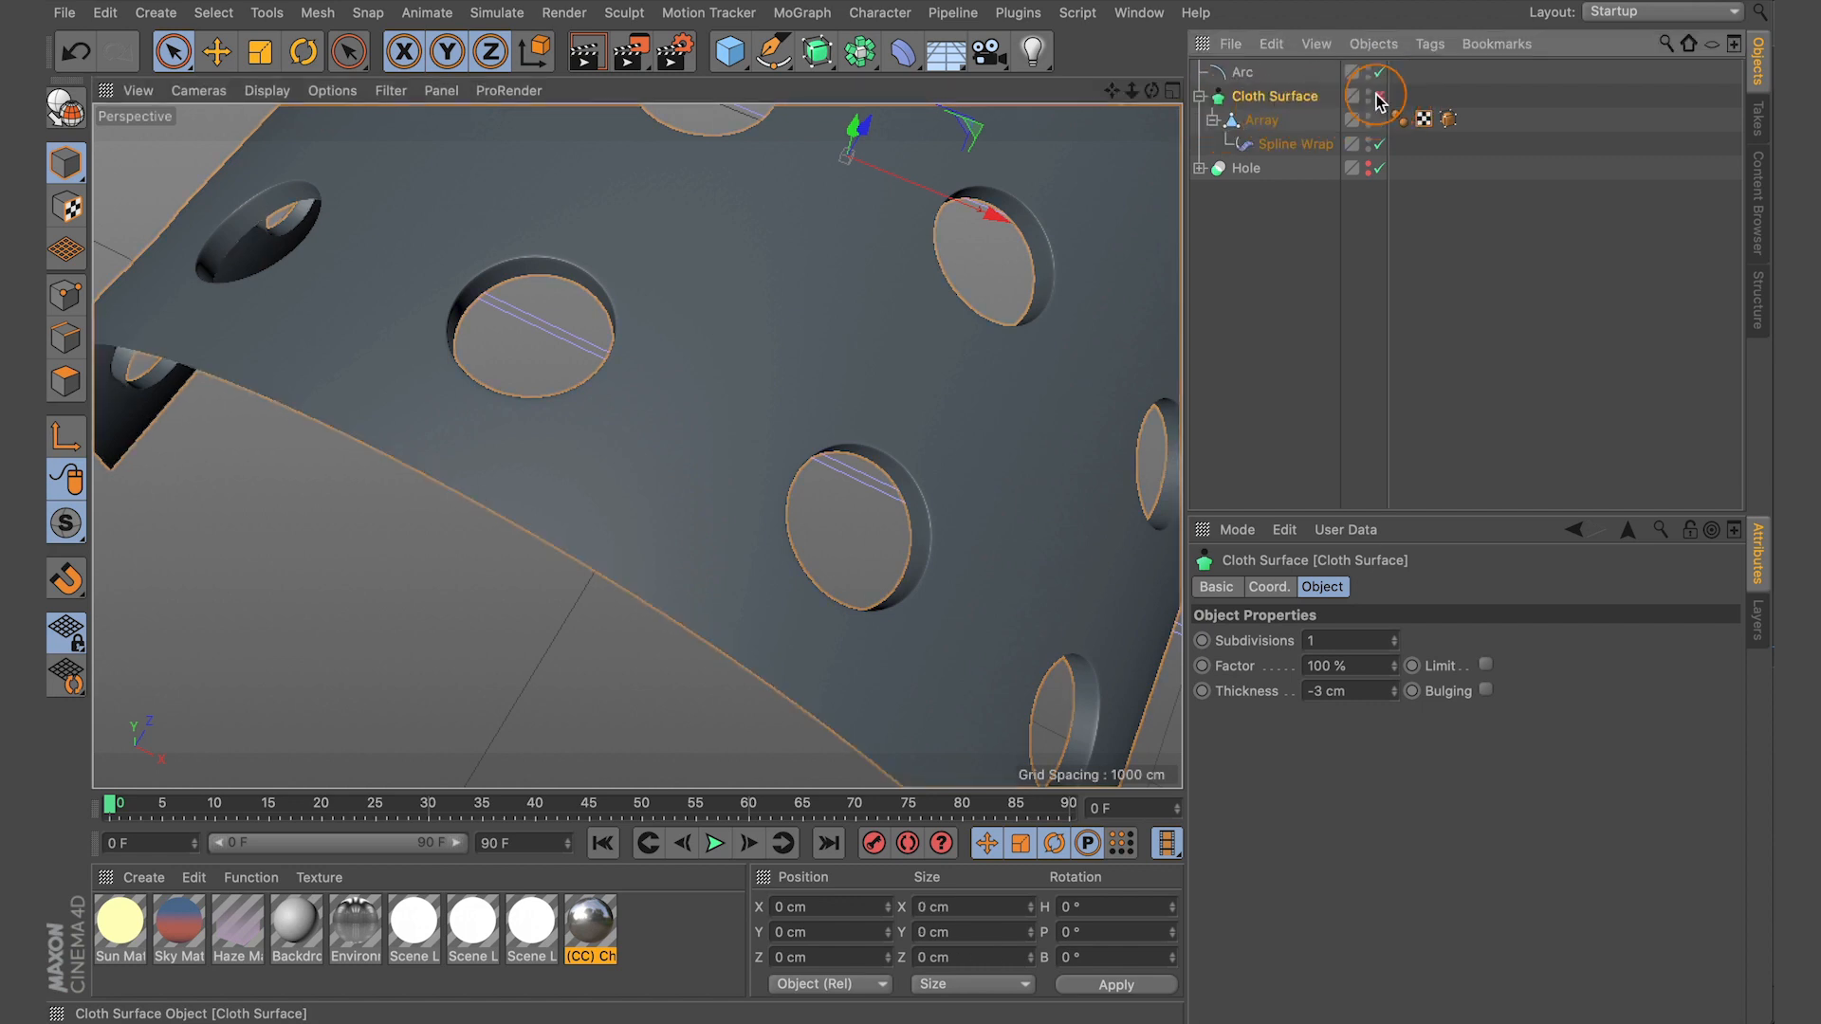
left_click(1267, 127)
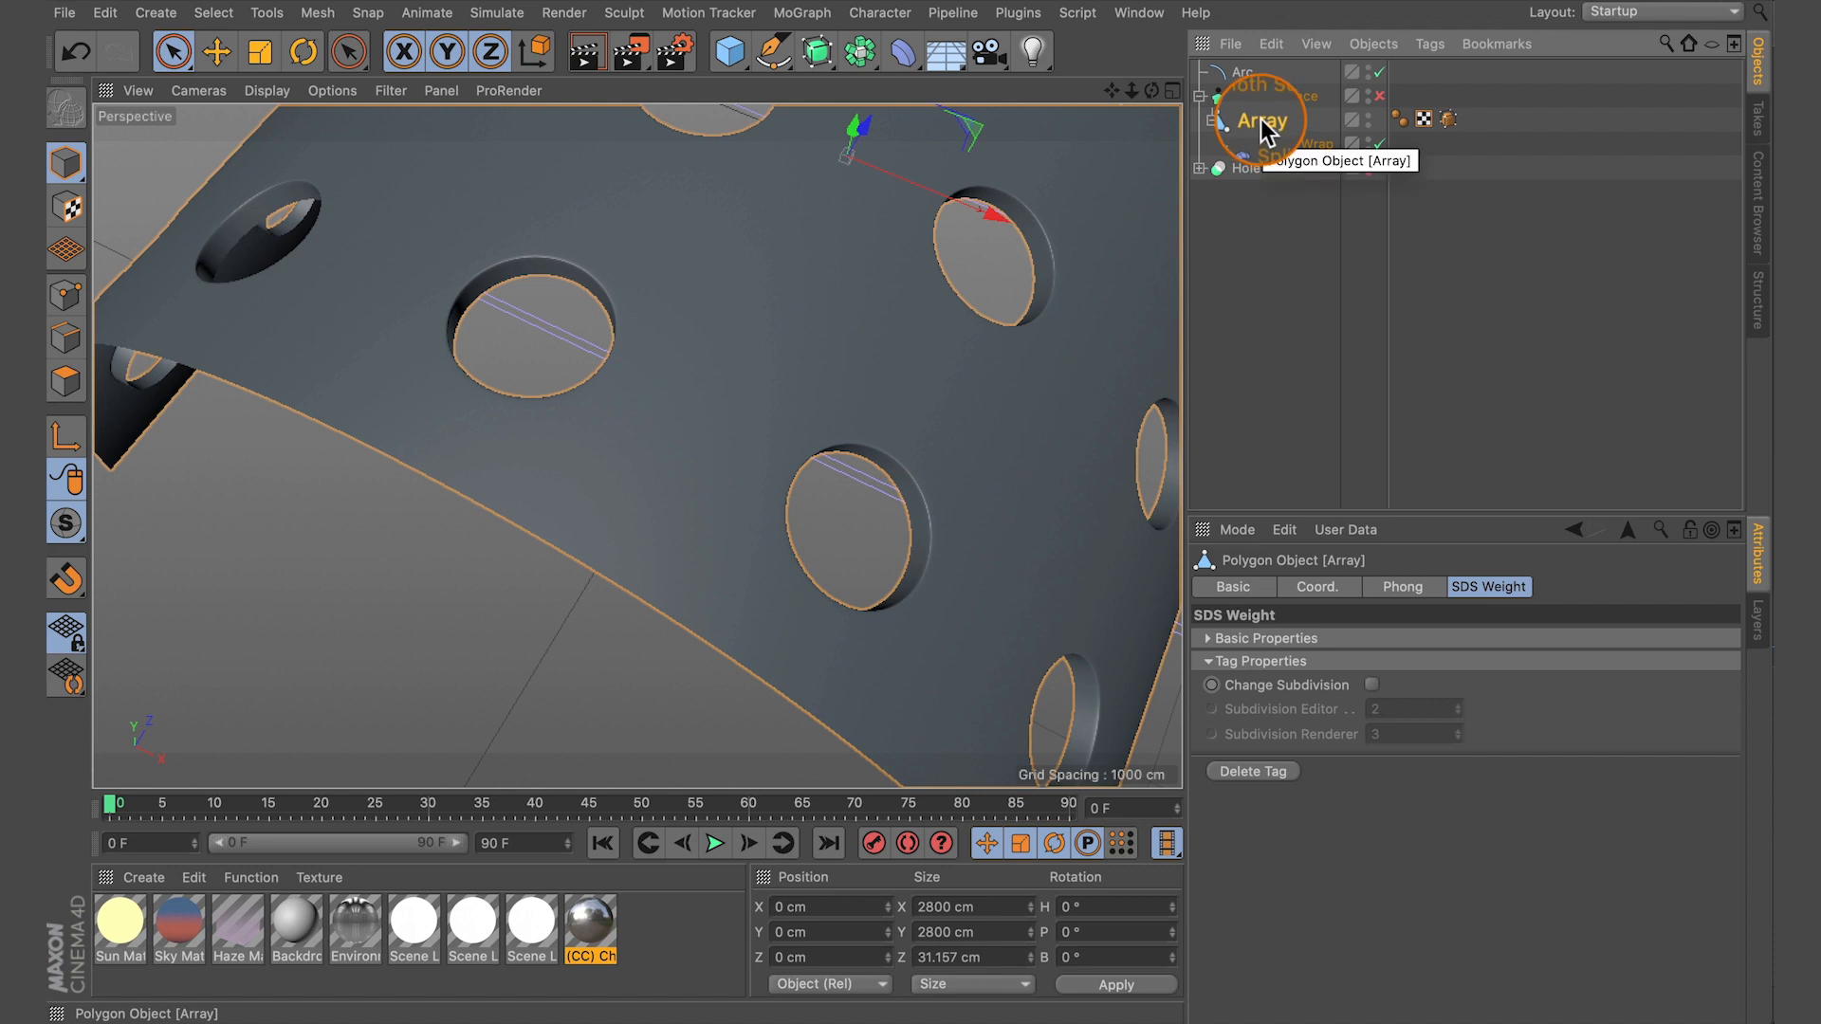
right_click(1263, 131)
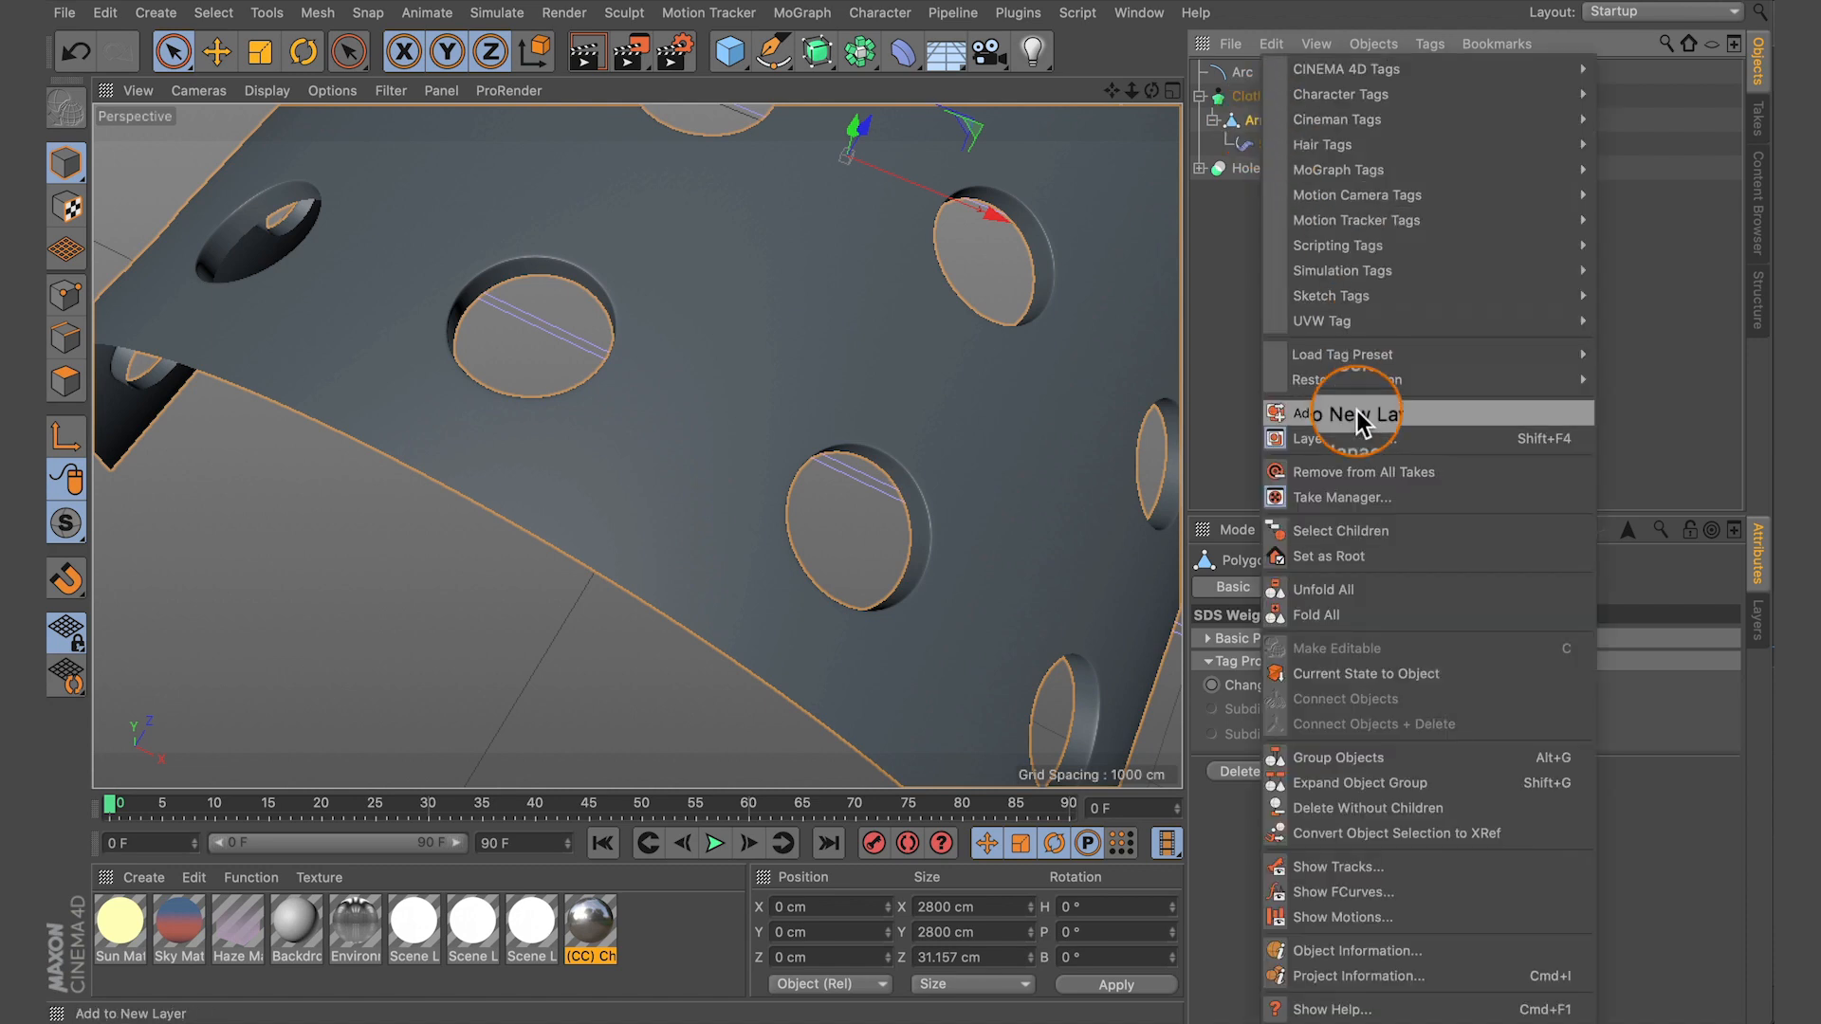
left_click(1403, 530)
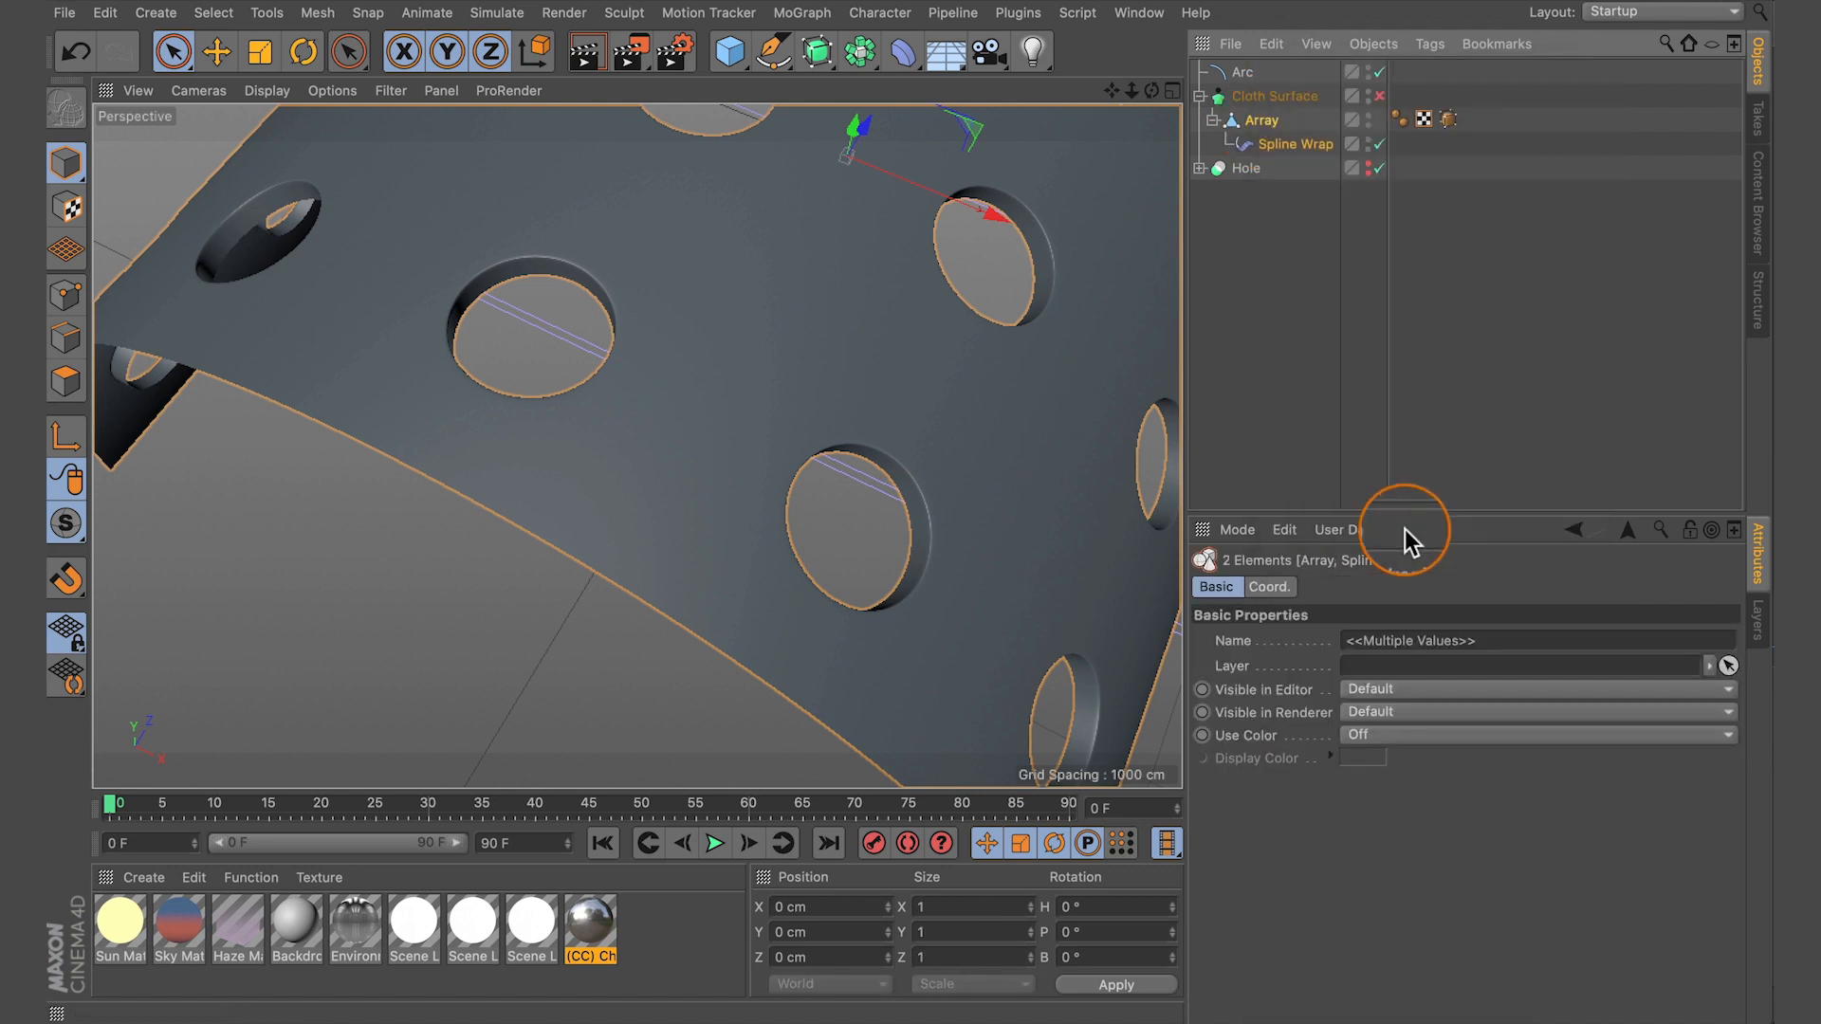
right_click(1260, 129)
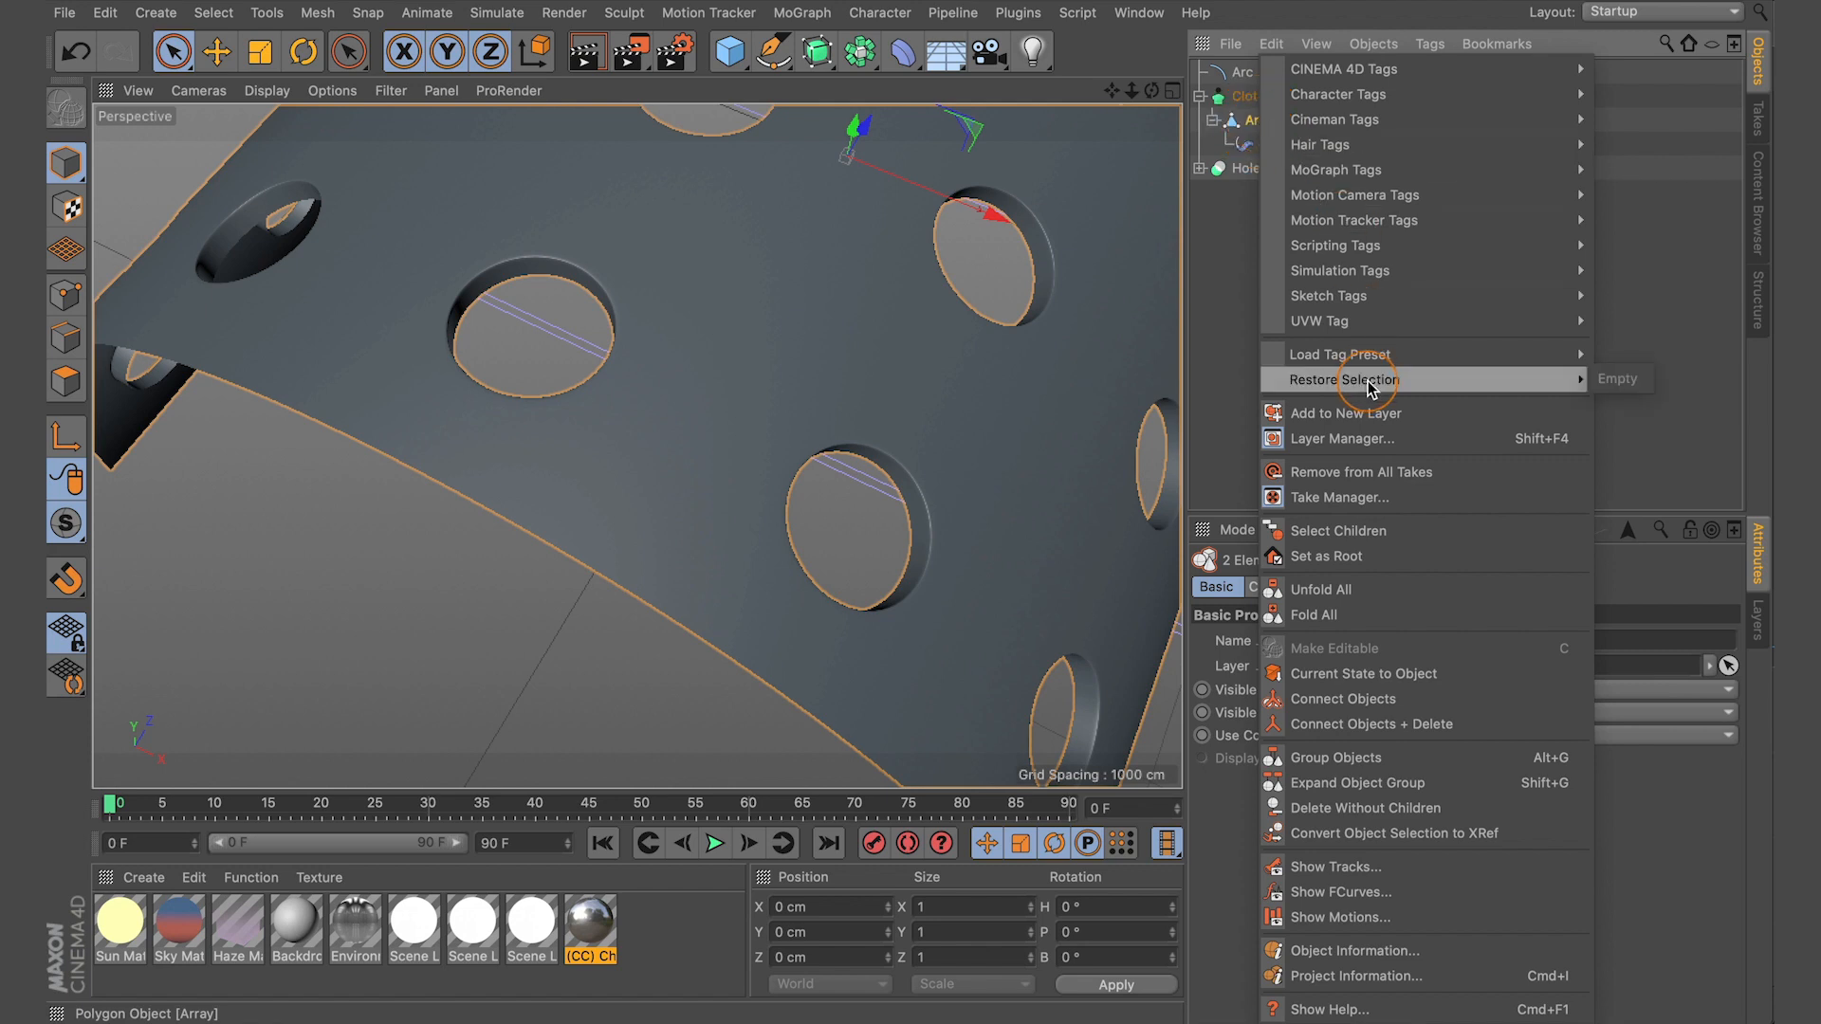
left_click(1389, 725)
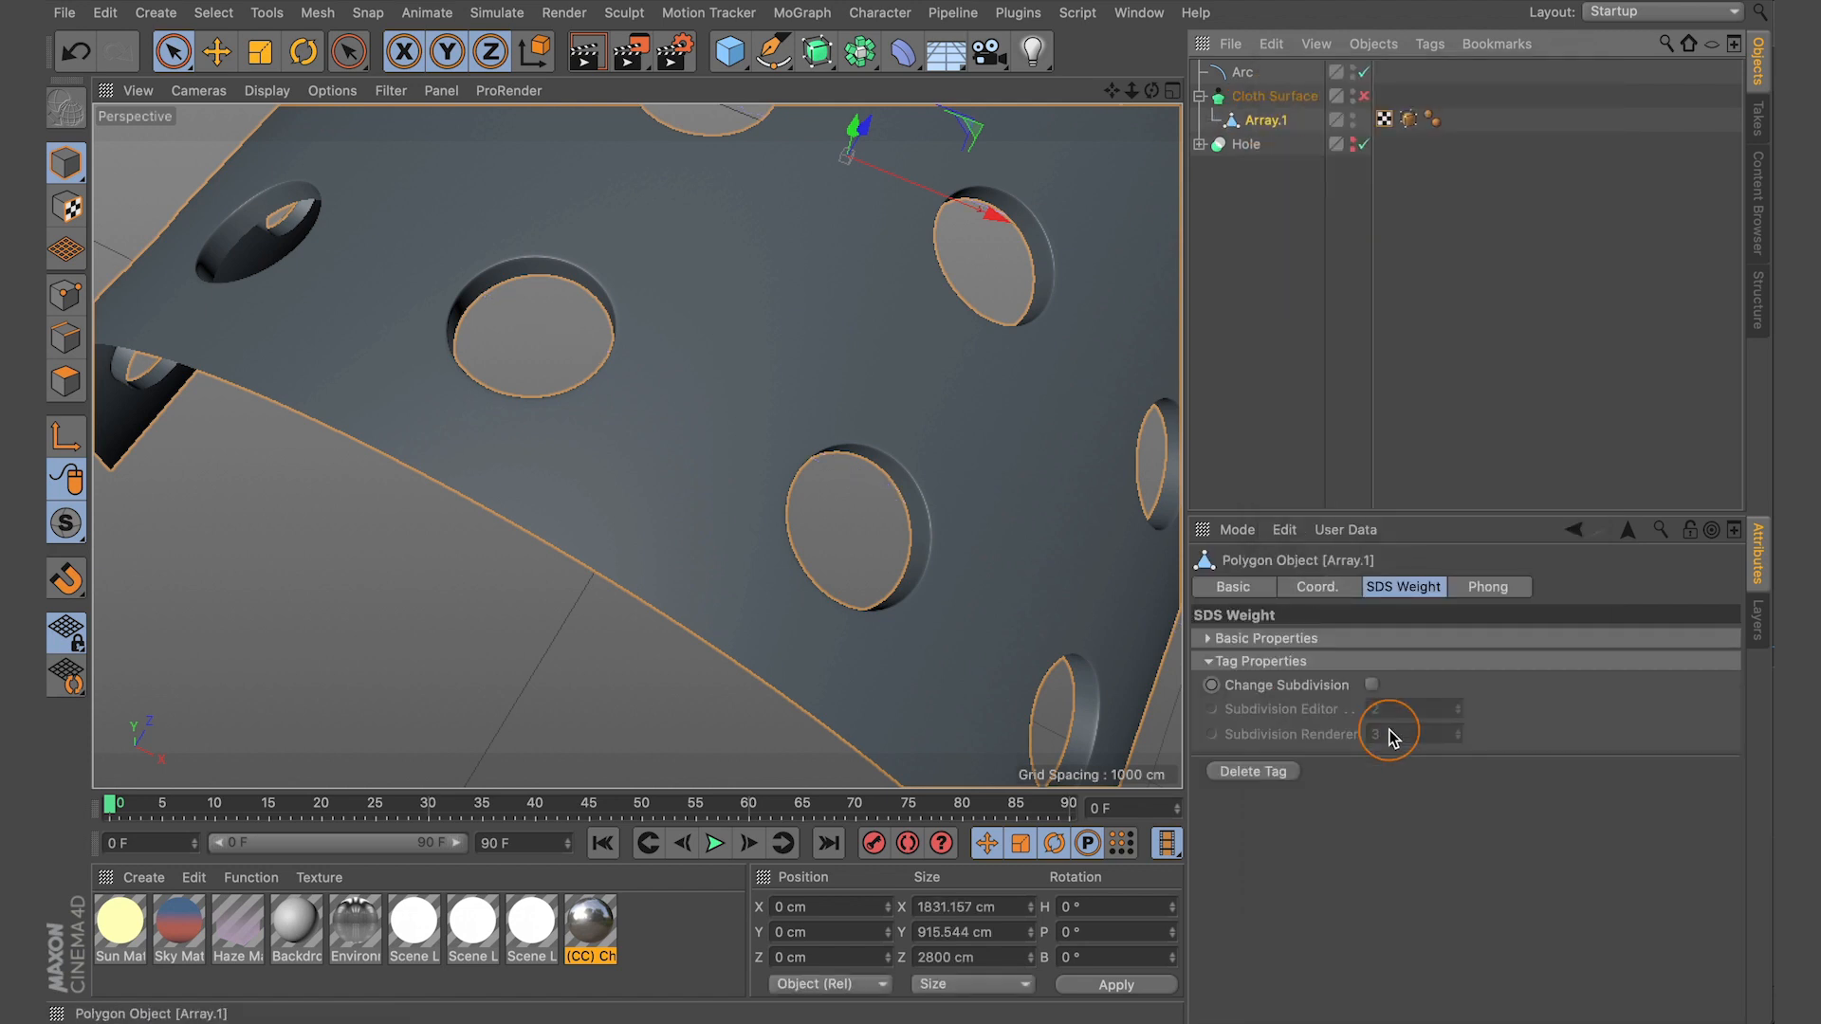
Delete the Arc spline from the scene.
mouse_move(745, 371)
left_mouse_down("alt")
mouse_move(740, 471)
mouse_move(732, 390)
left_mouse_up("alt")
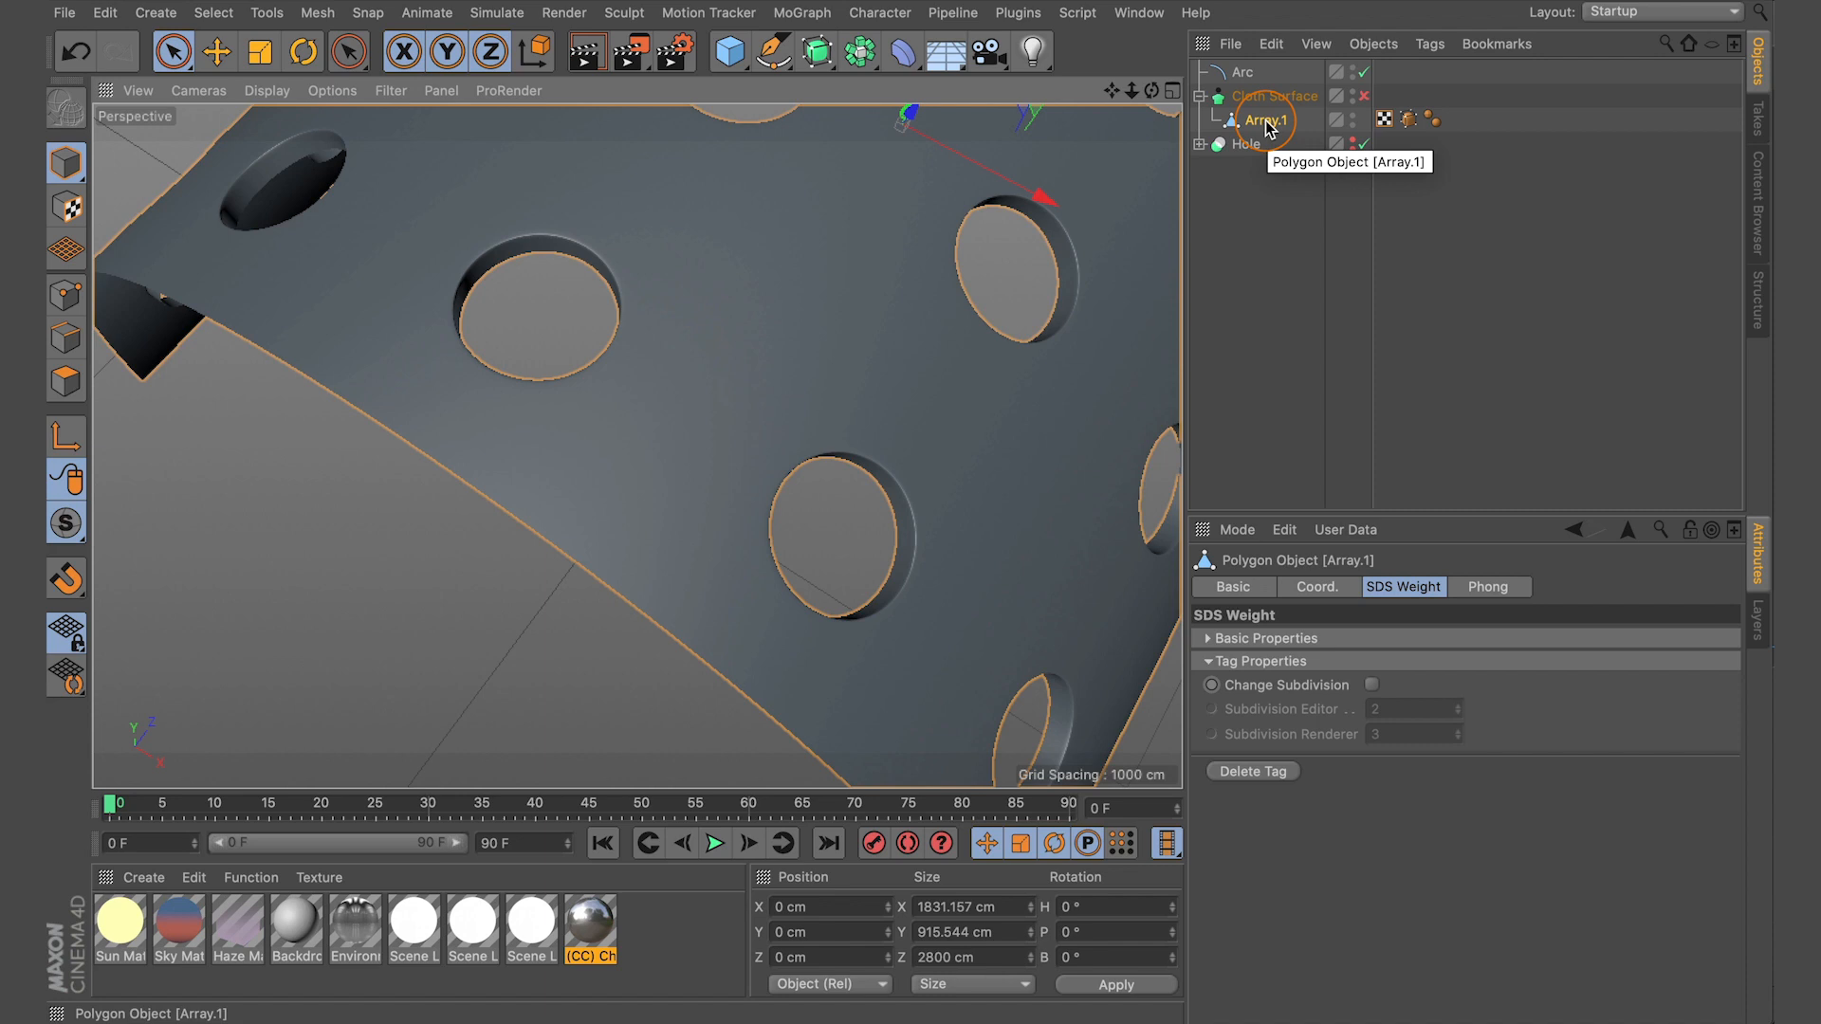
left_click(1242, 74)
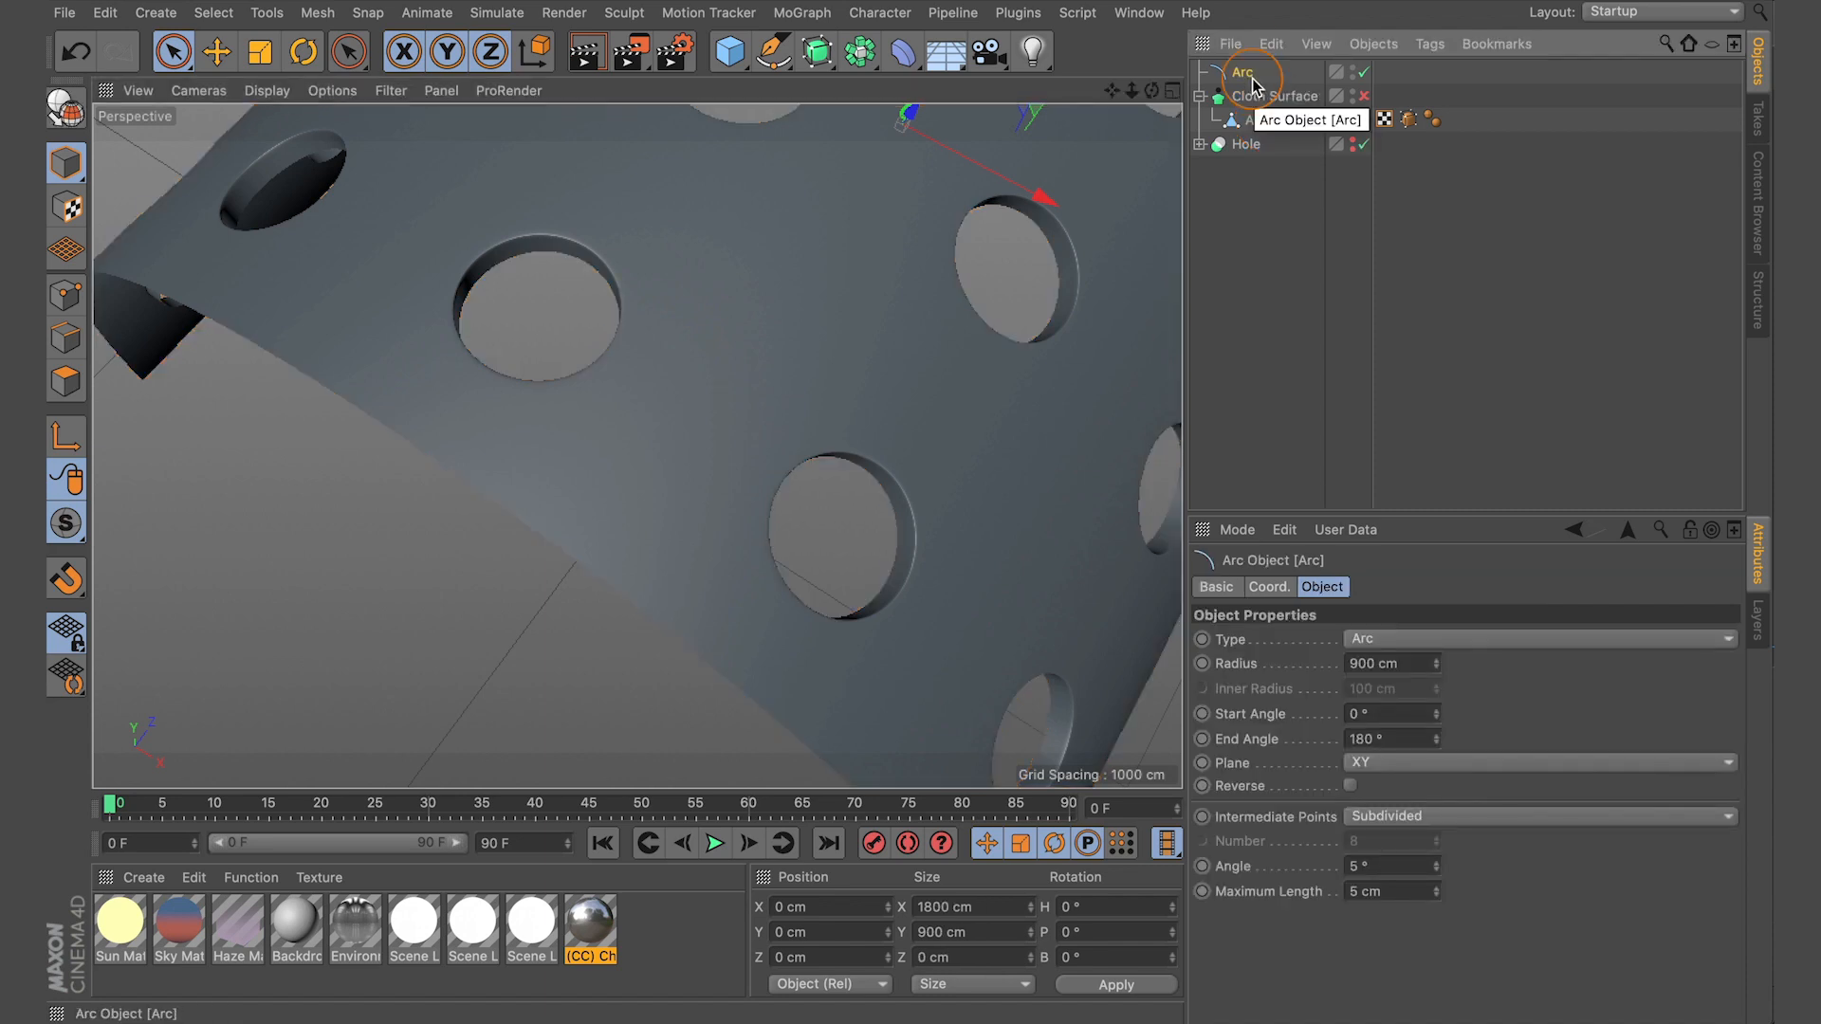
key("Delete")
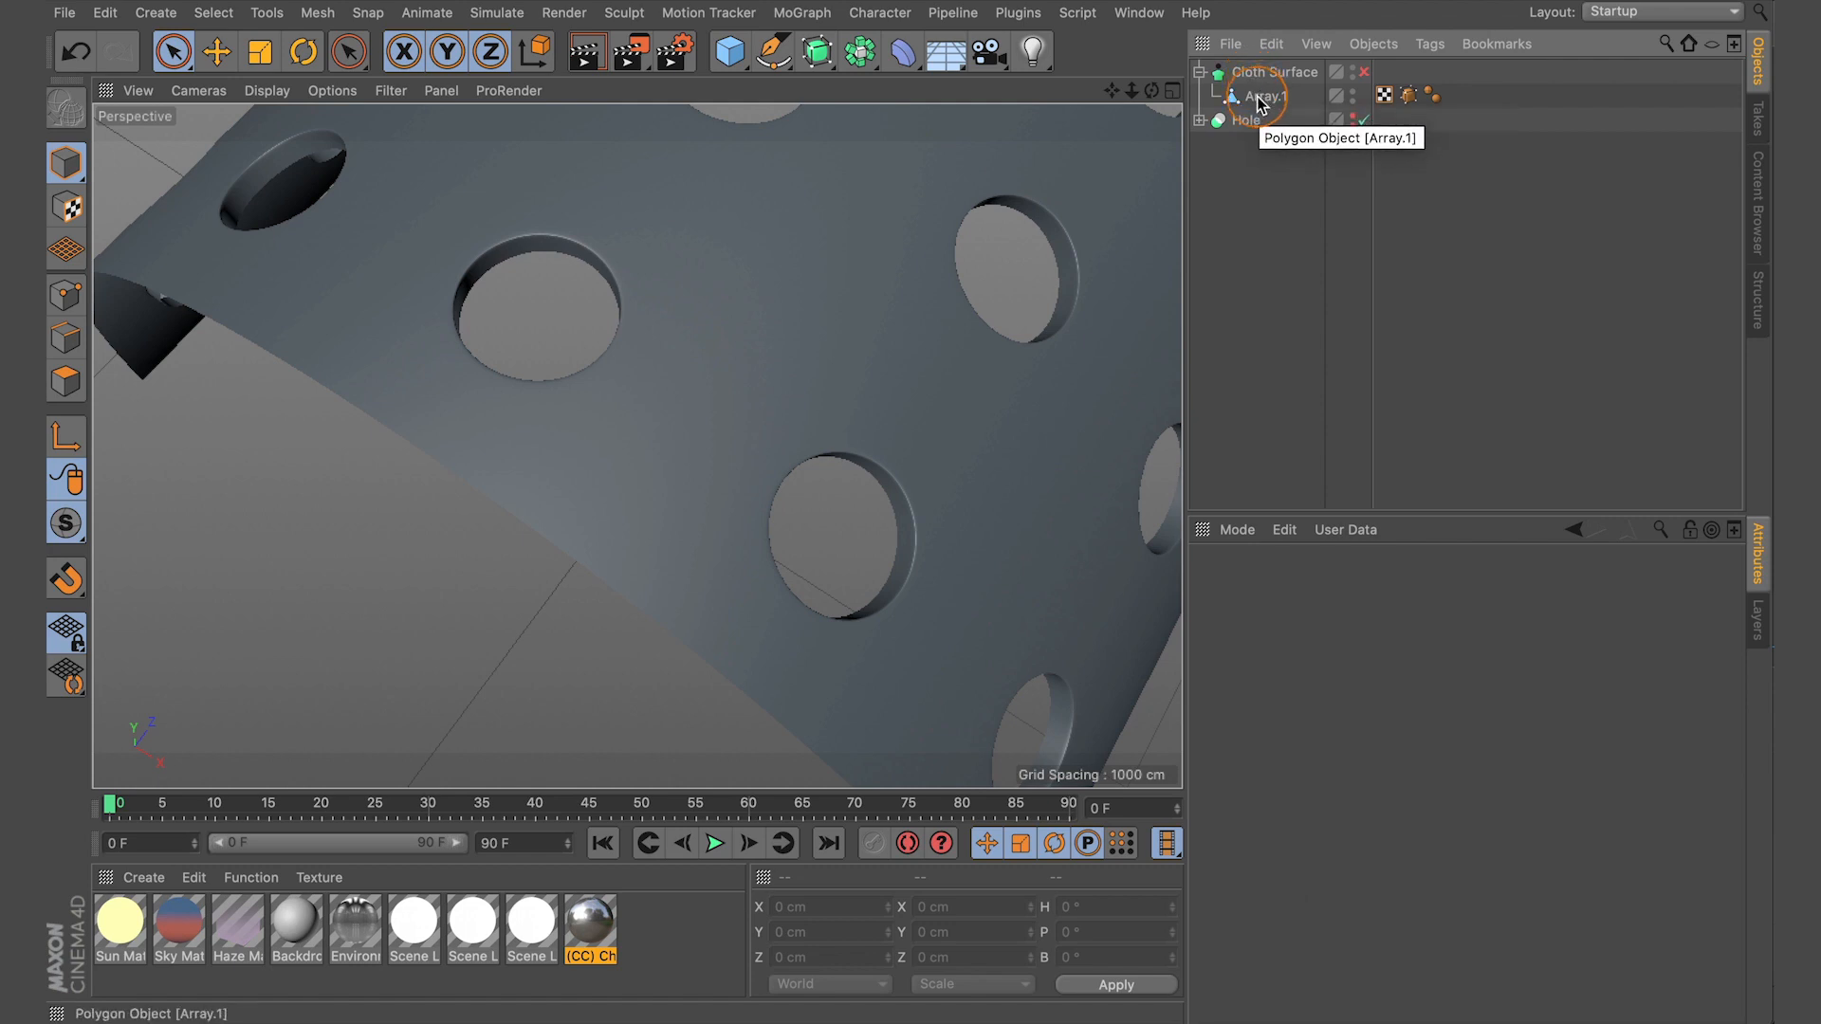
Select the merged panel's entire outer boundary edge with Loop Selection in Edge mode.
left_click(1258, 99)
left_click(92, 343)
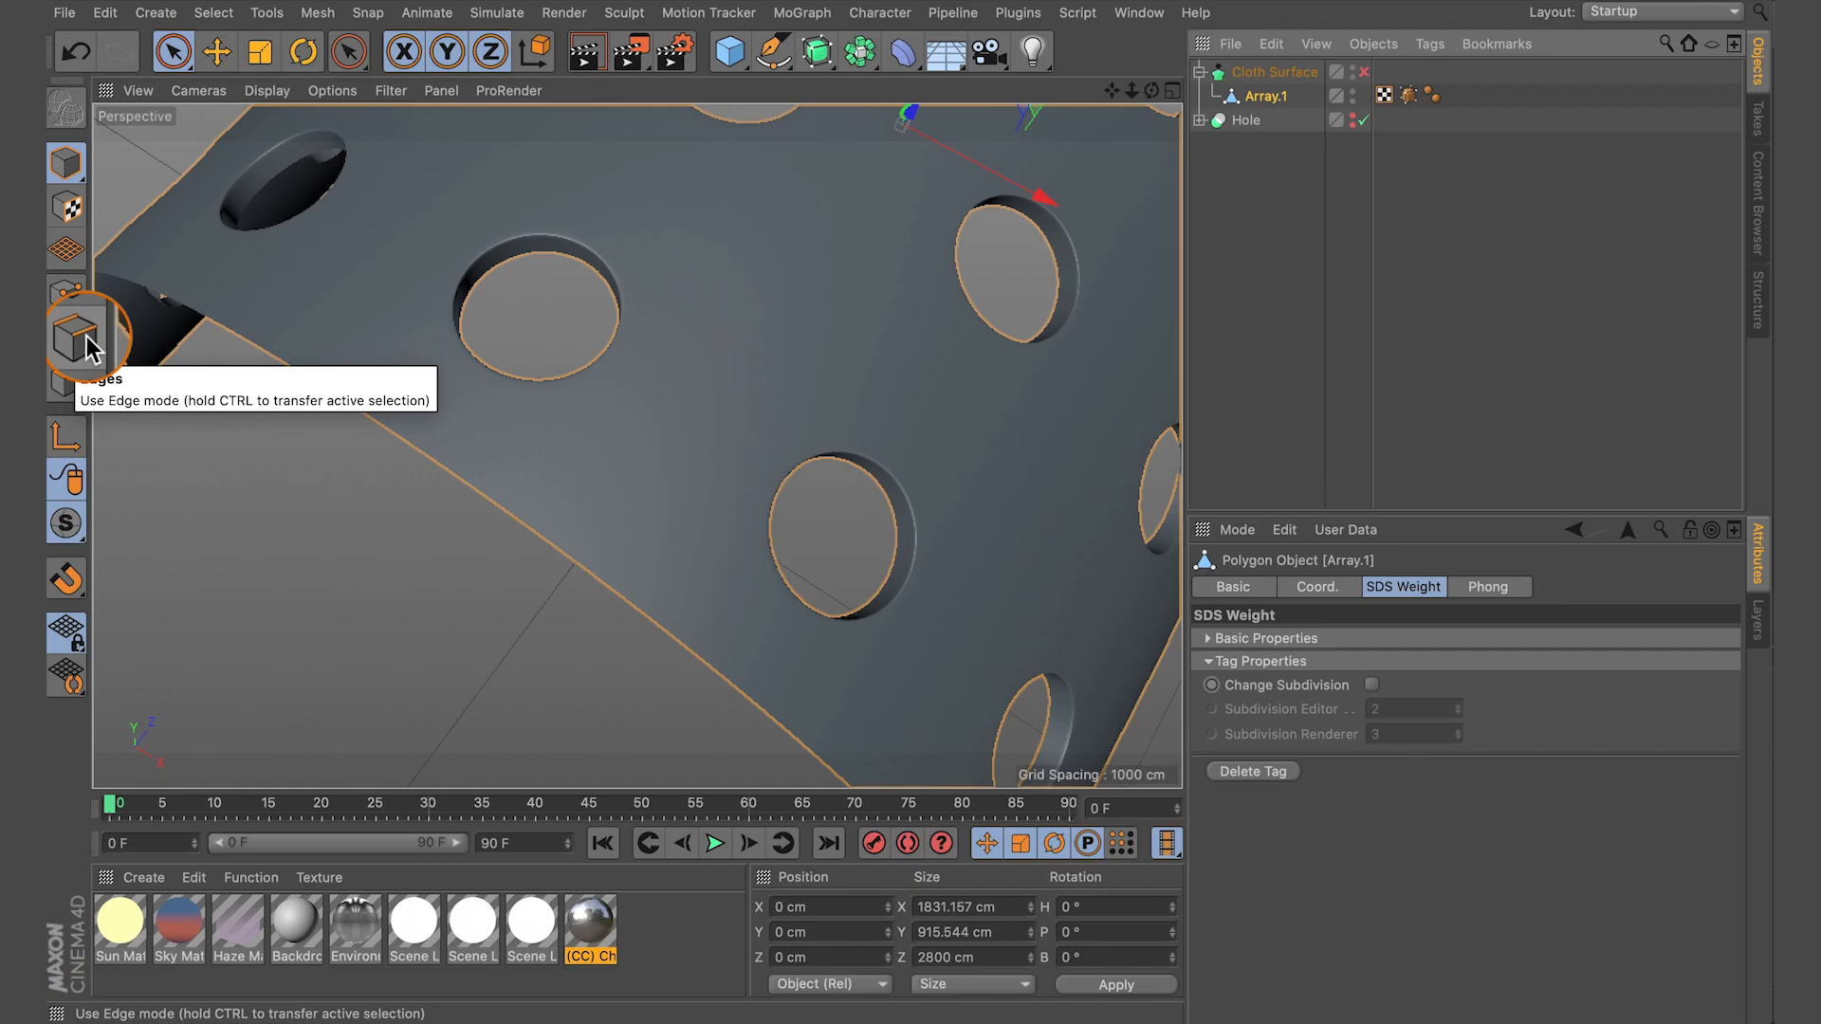
left_click_drag(655, 386, 695, 441, "alt")
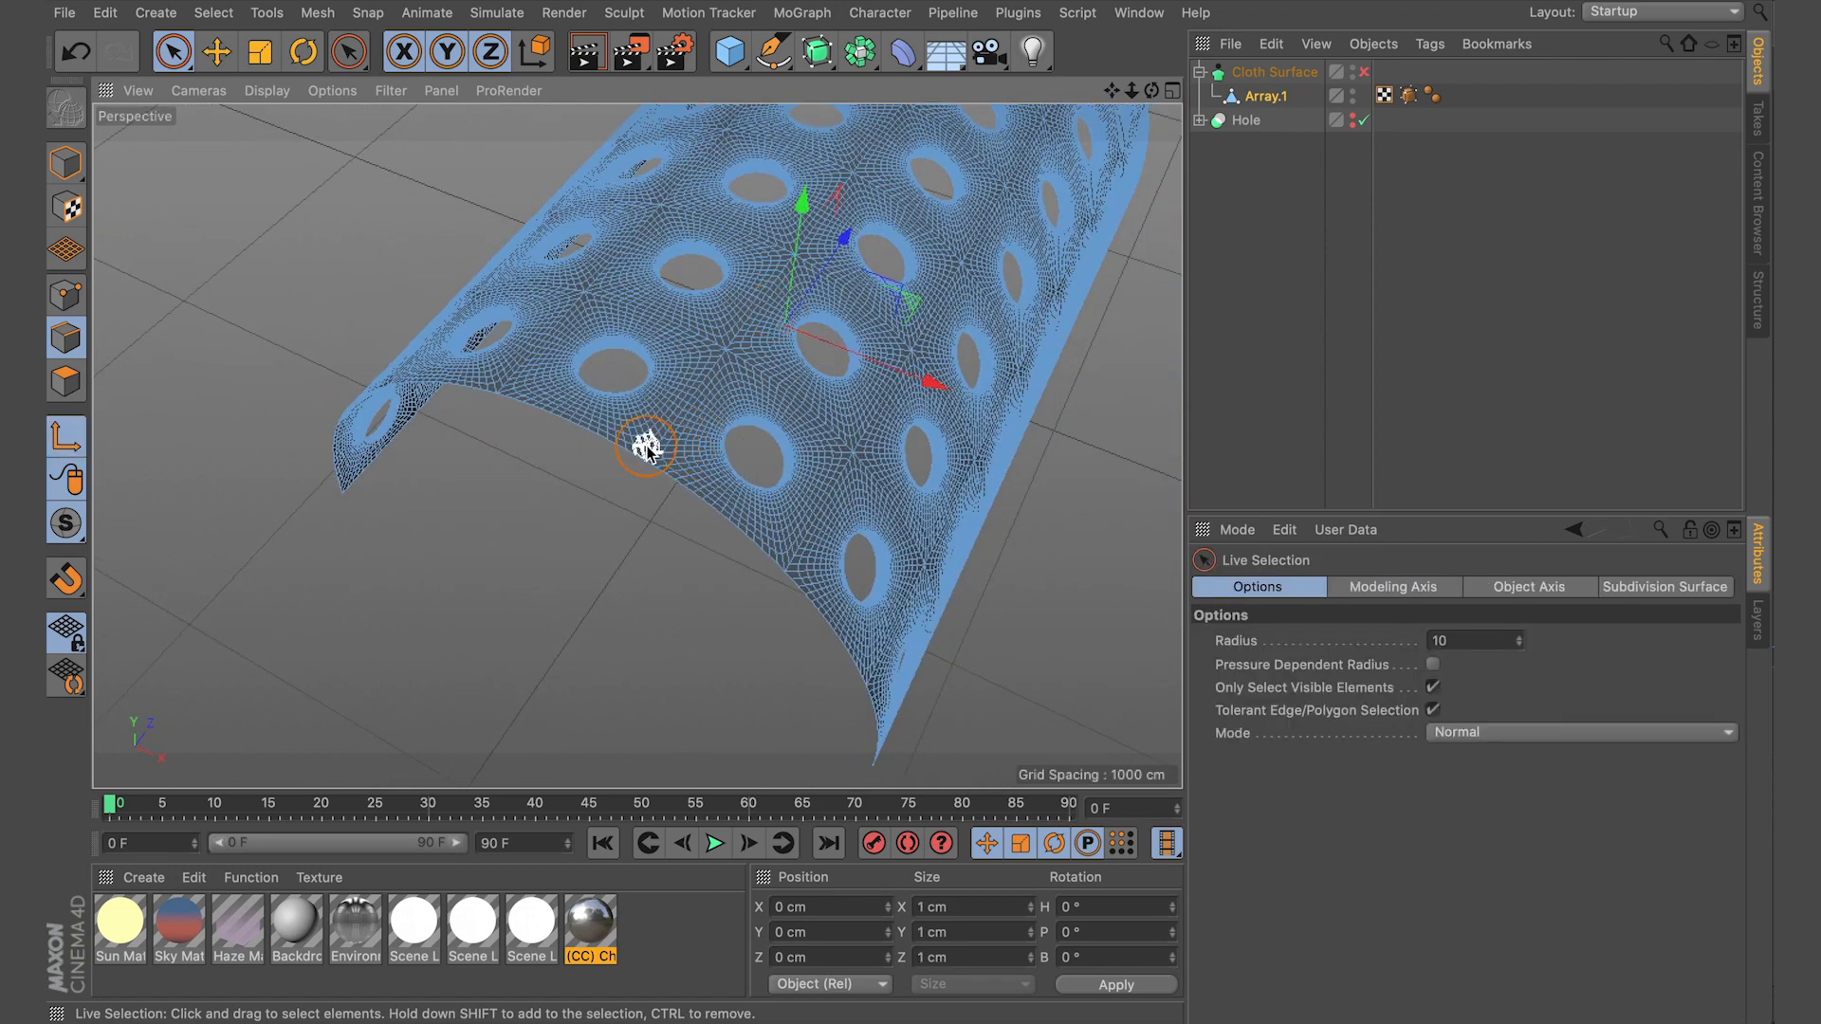
key("u")
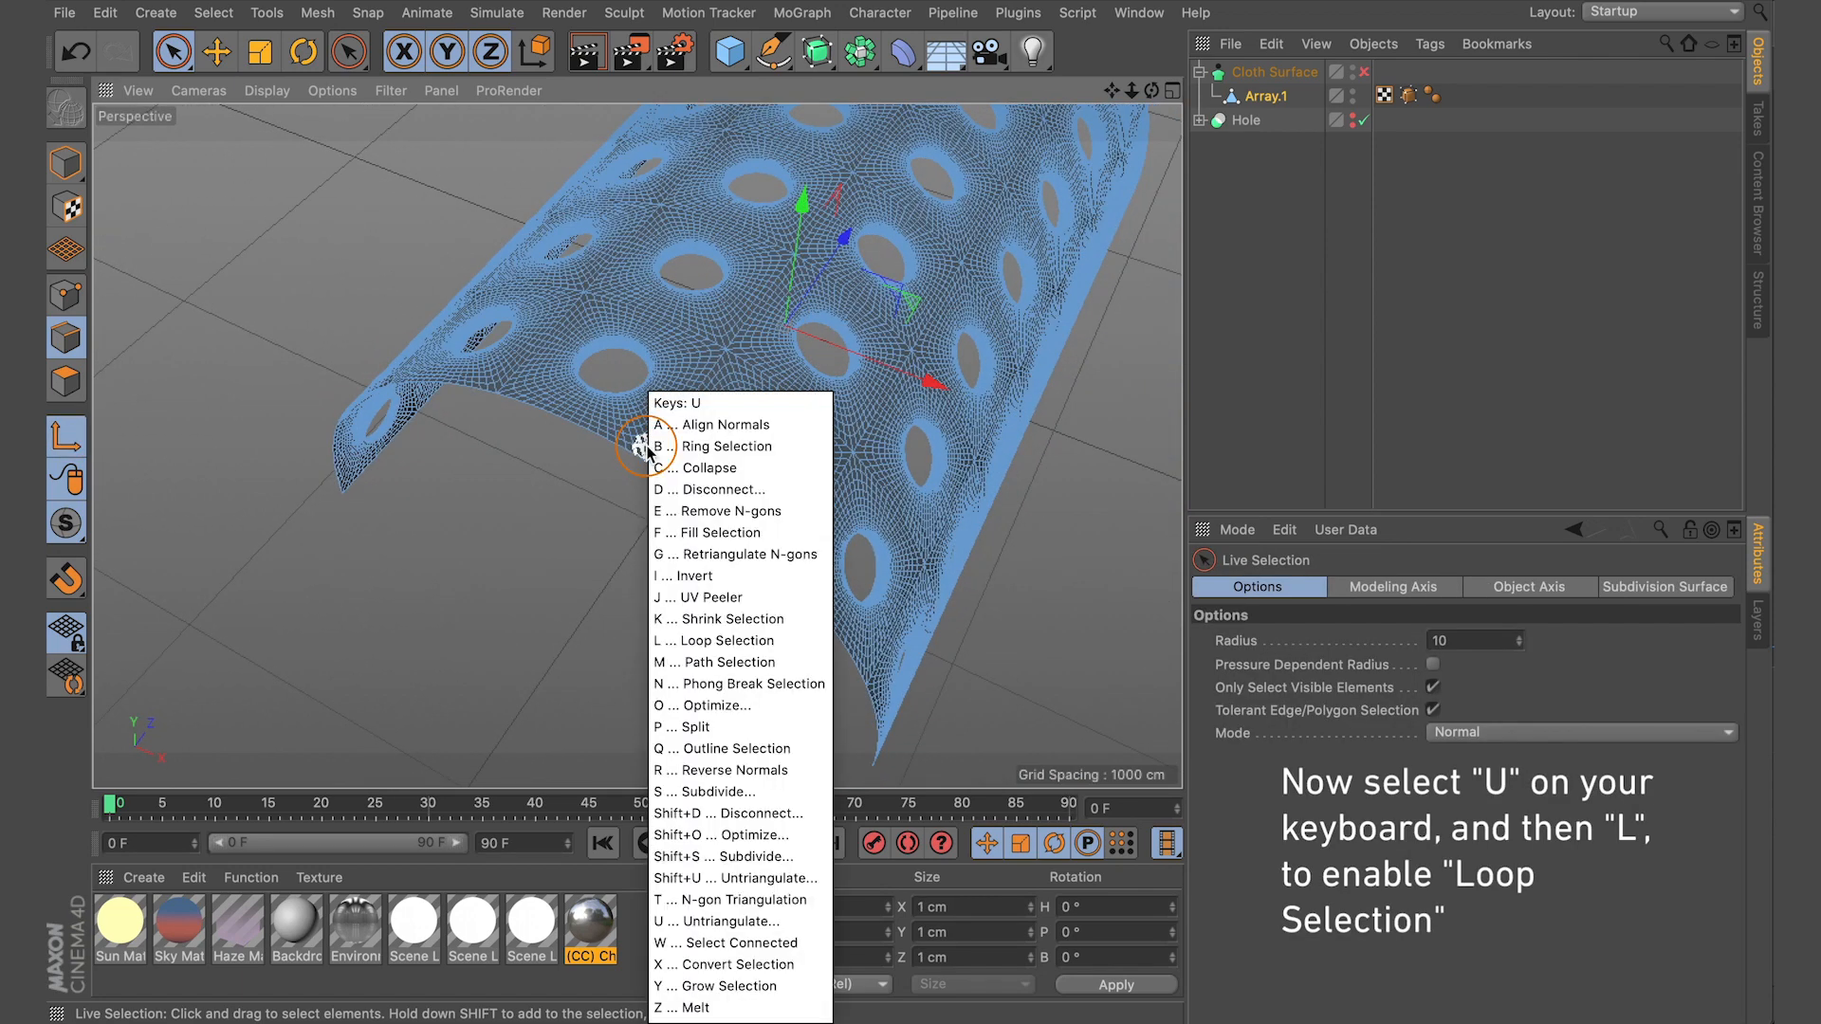
key("l")
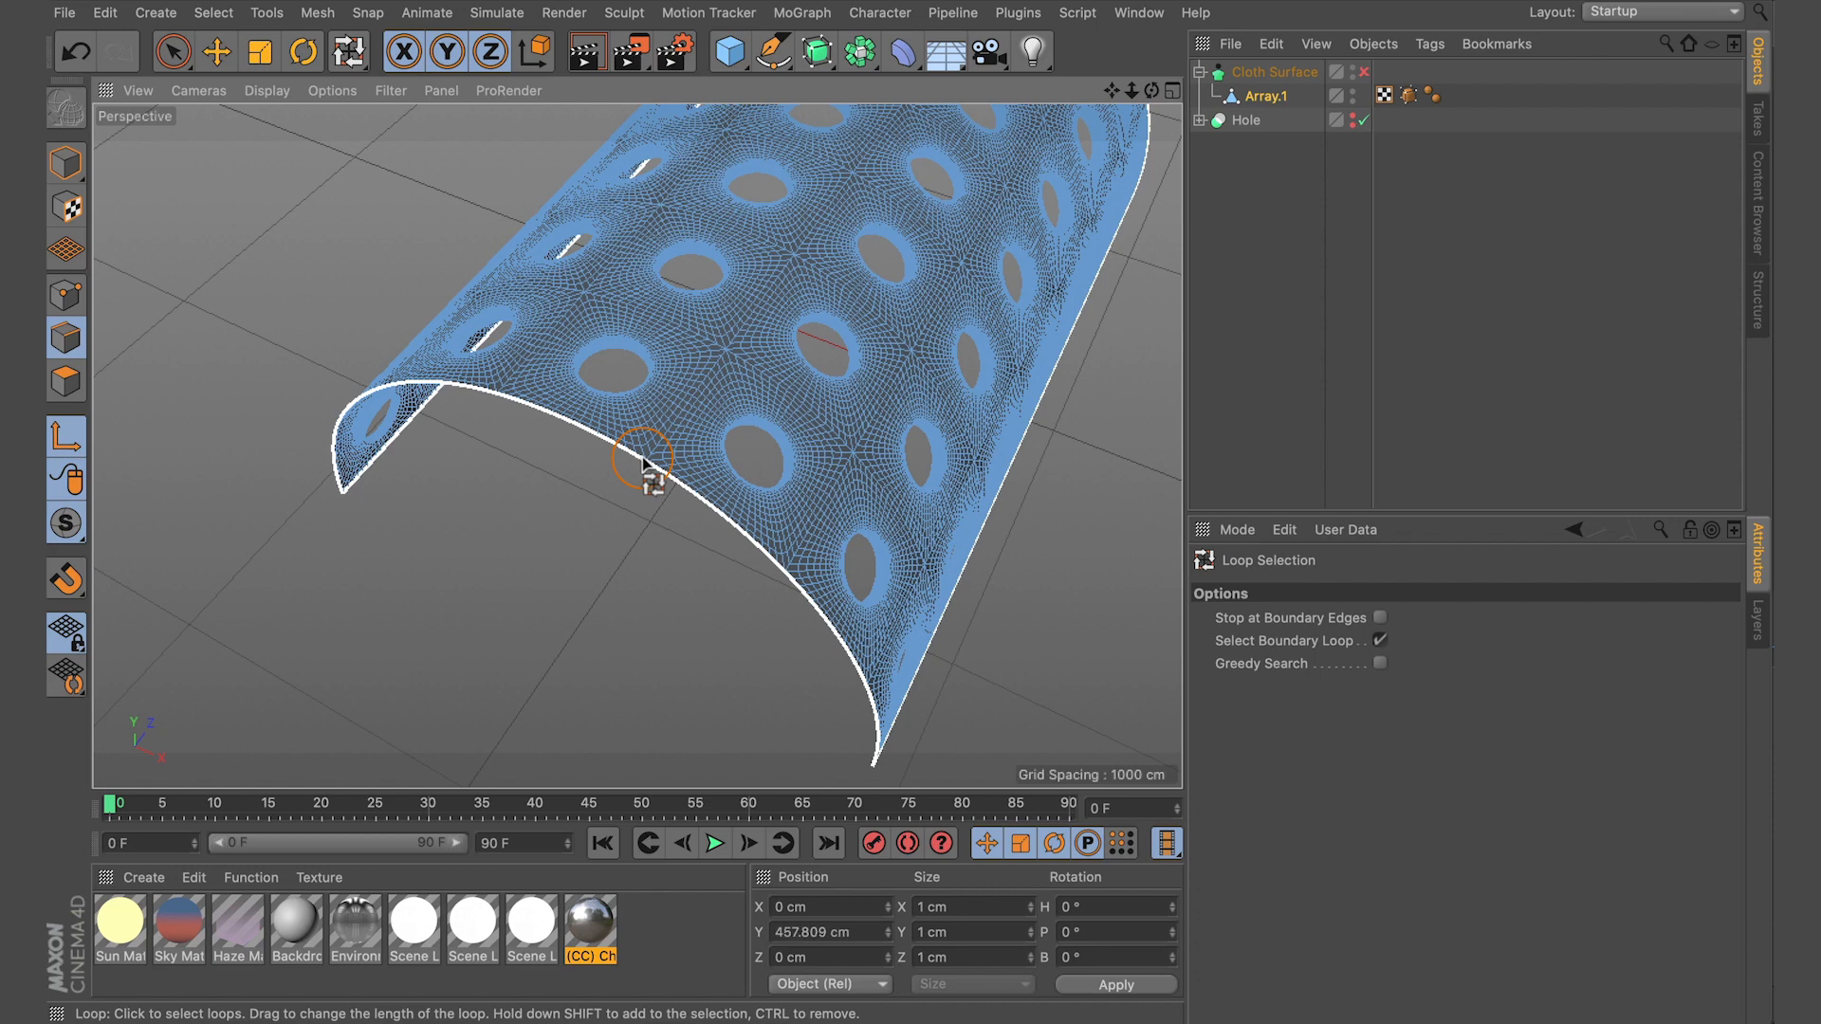
left_click(543, 589)
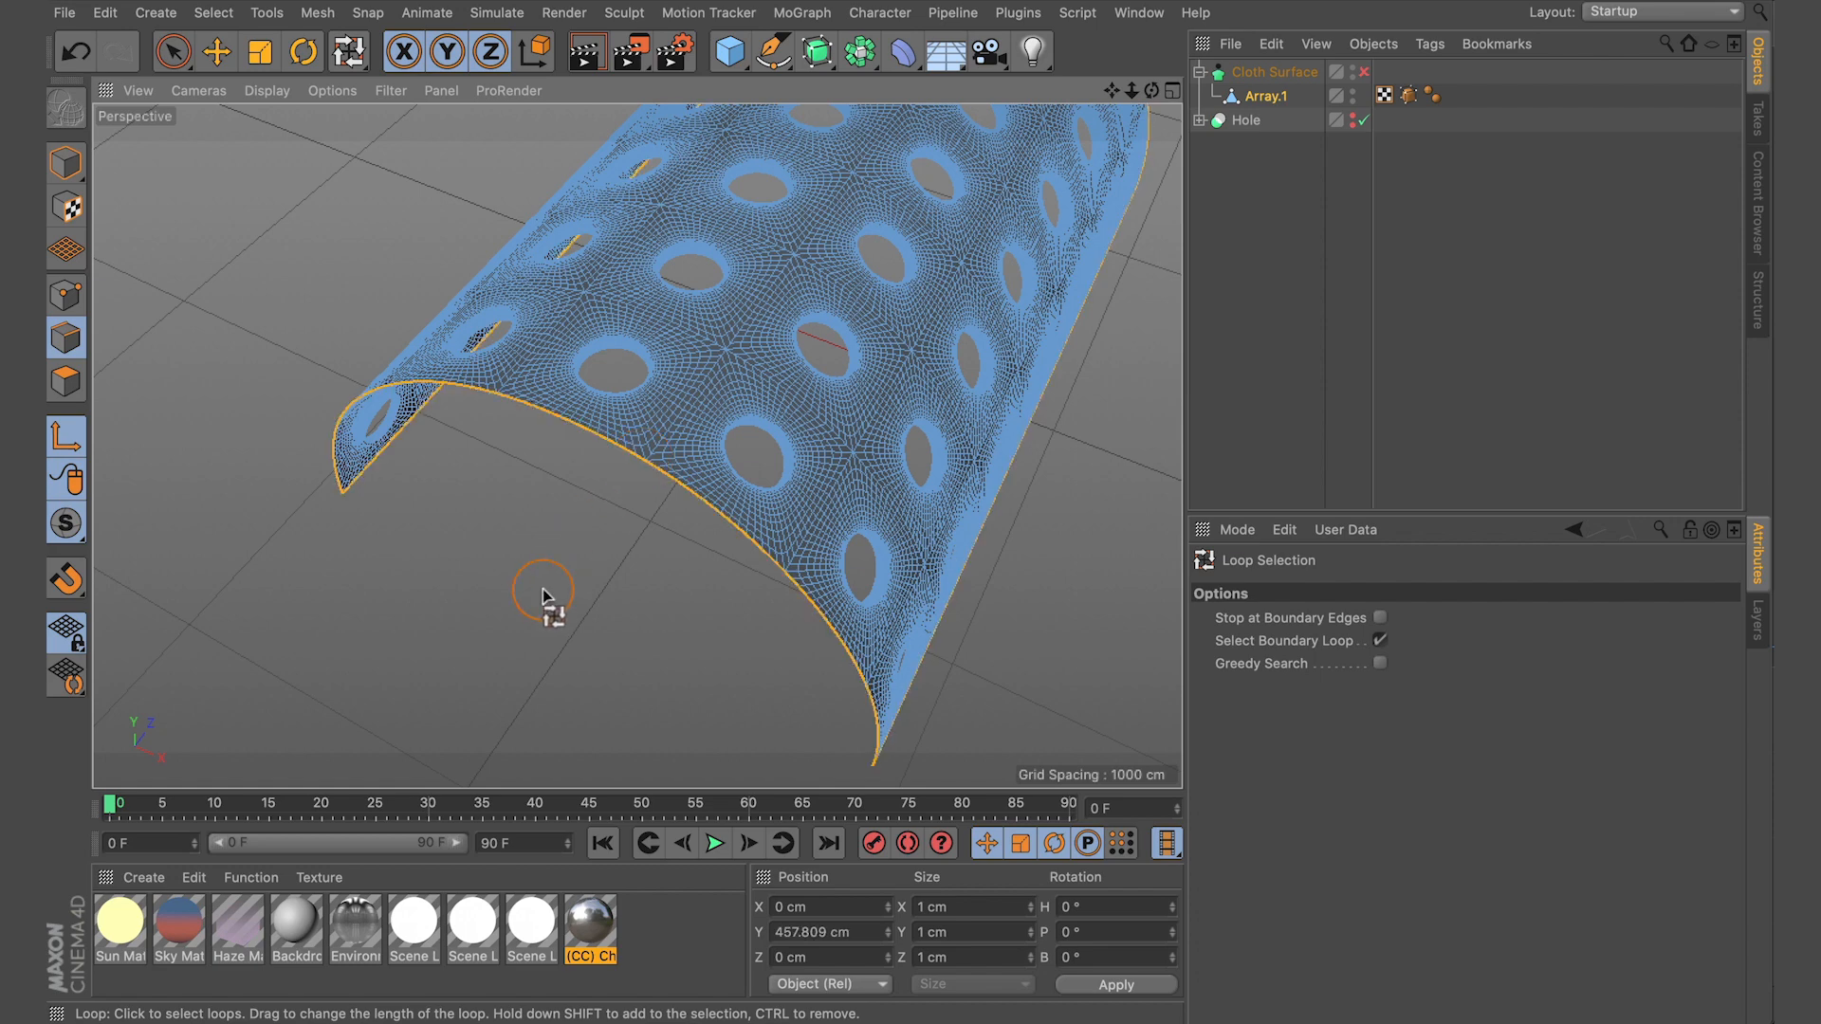
Extrude the selected boundary edges outward with an offset of about 68 cm.
right_click(696, 494)
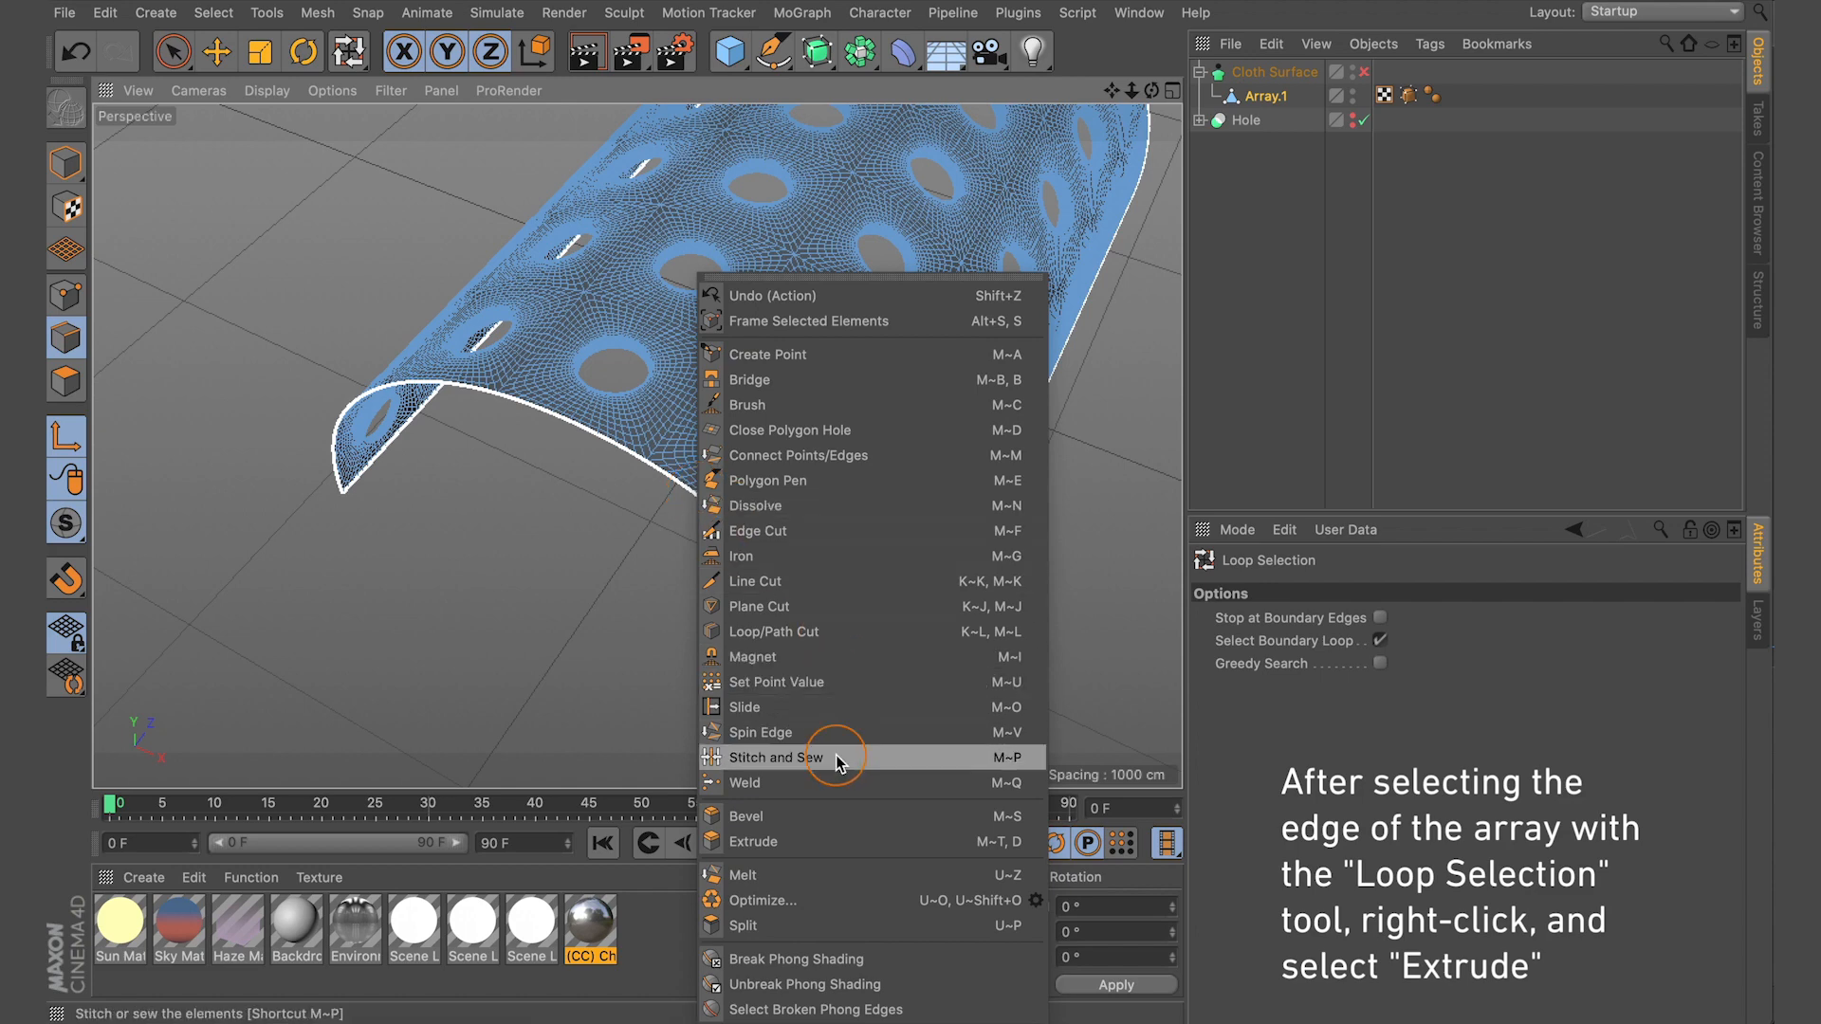
left_click(820, 841)
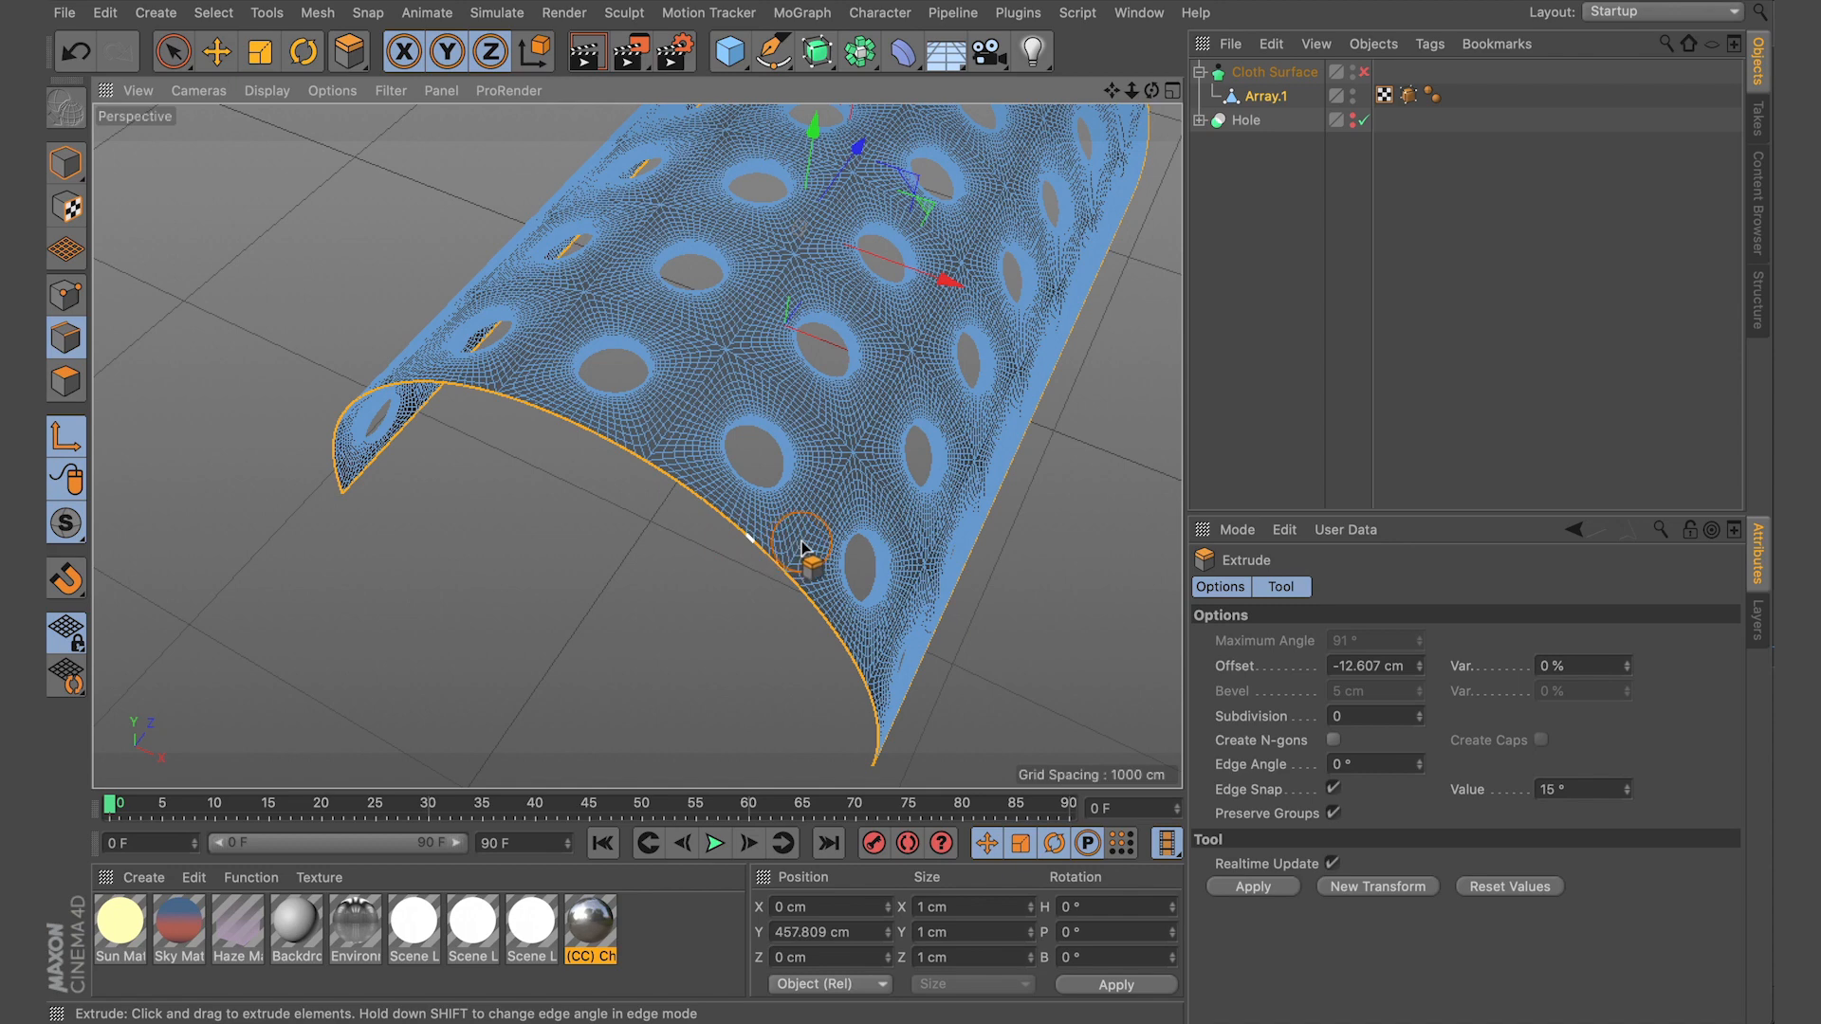
left_click_drag(749, 538, 851, 538)
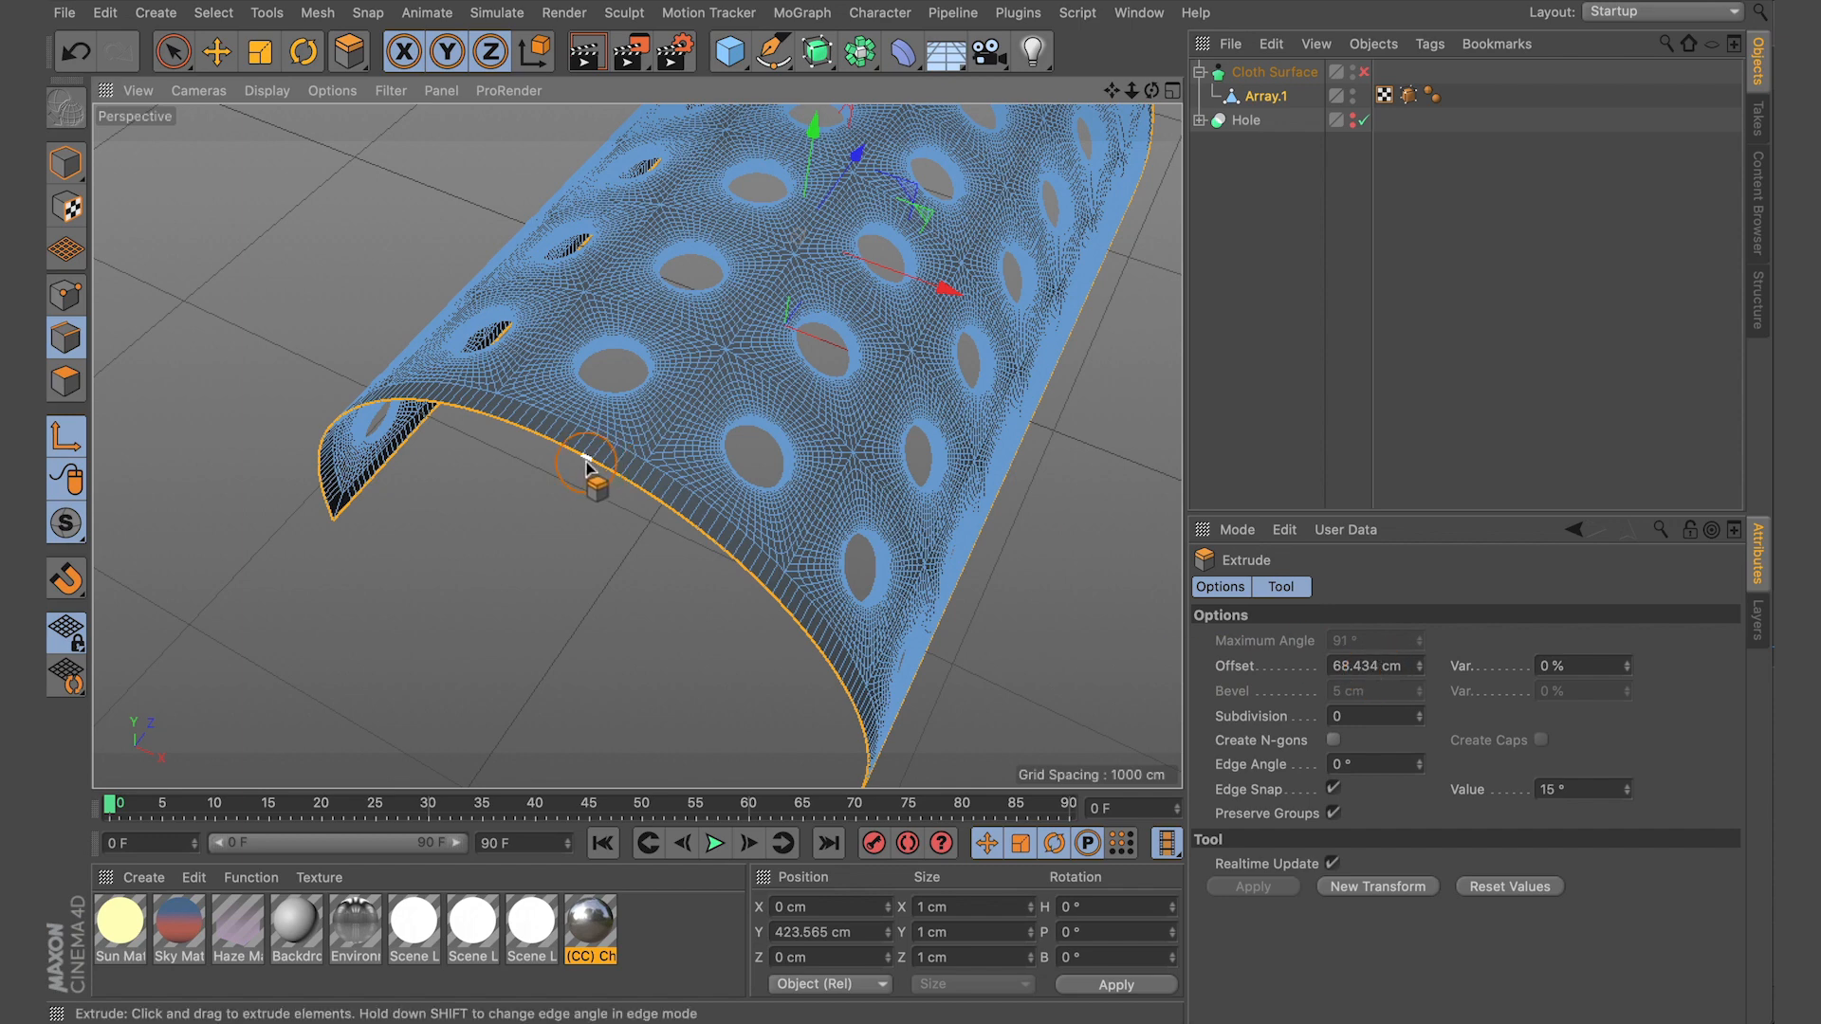
Return to Live Selection in Model mode and re-enable the Cloth Surface.
left_click(171, 54)
left_click(219, 84)
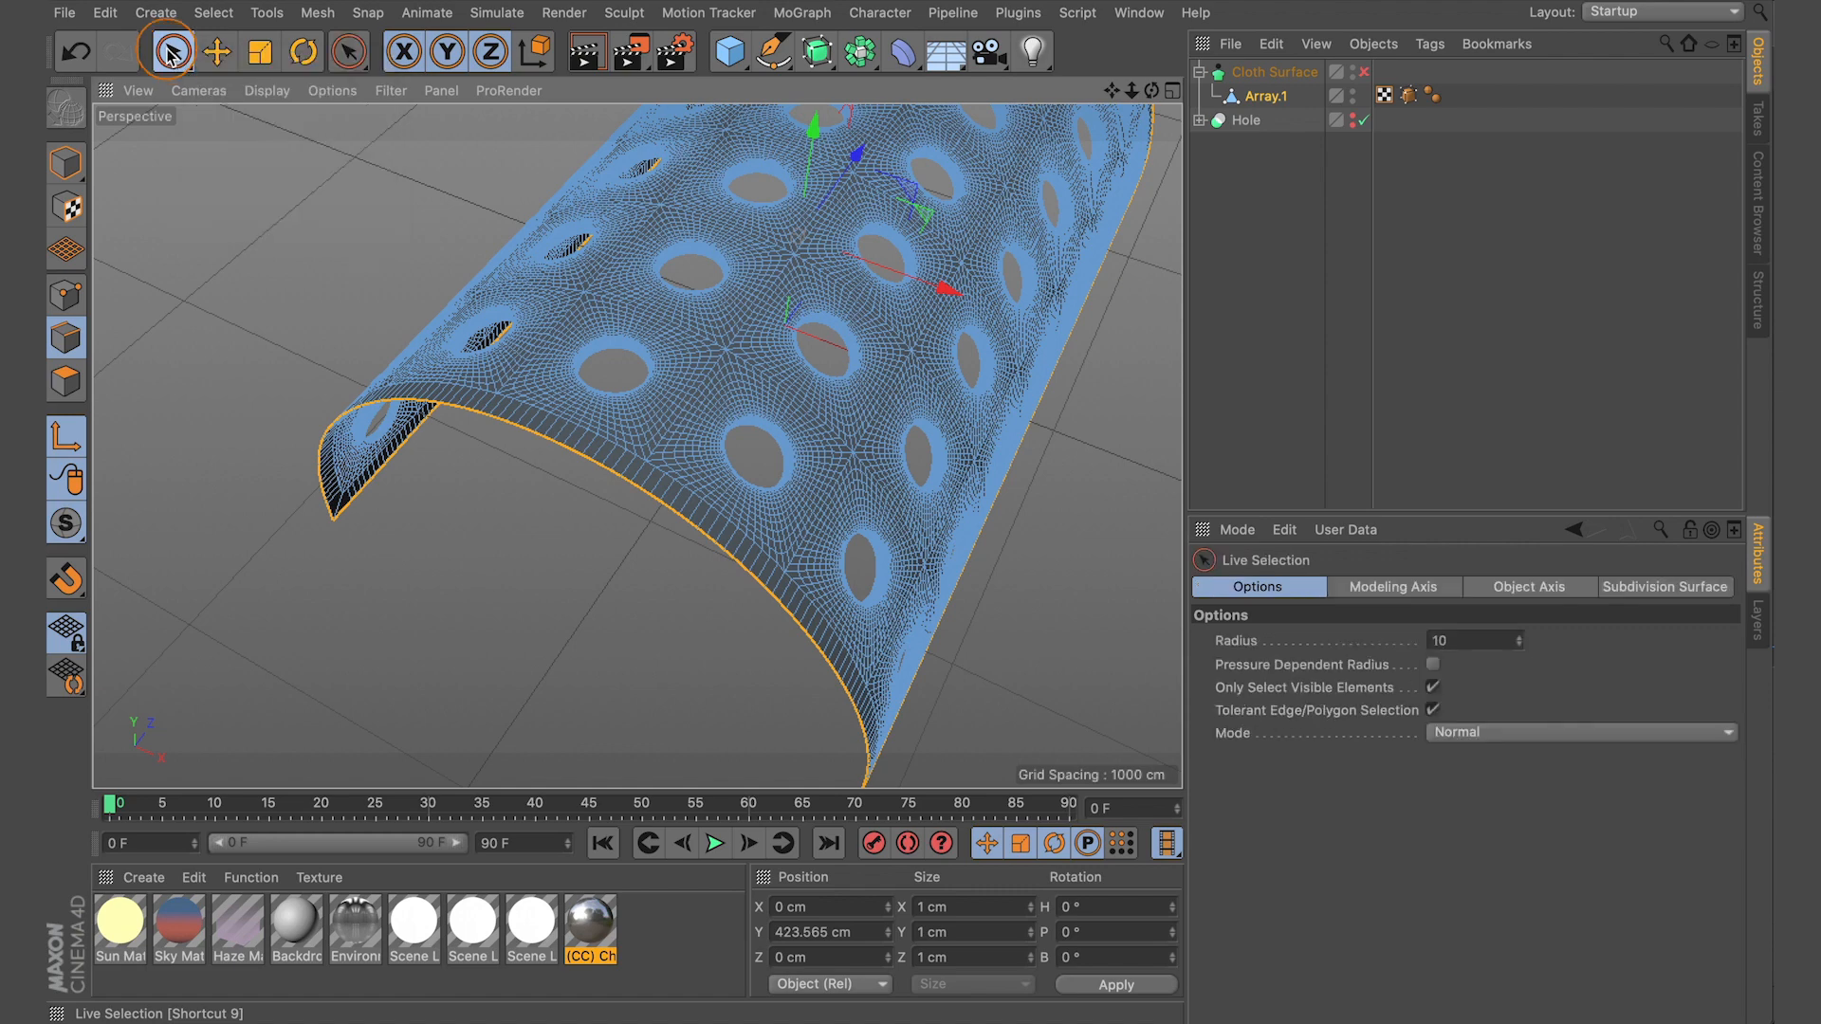
left_click(65, 164)
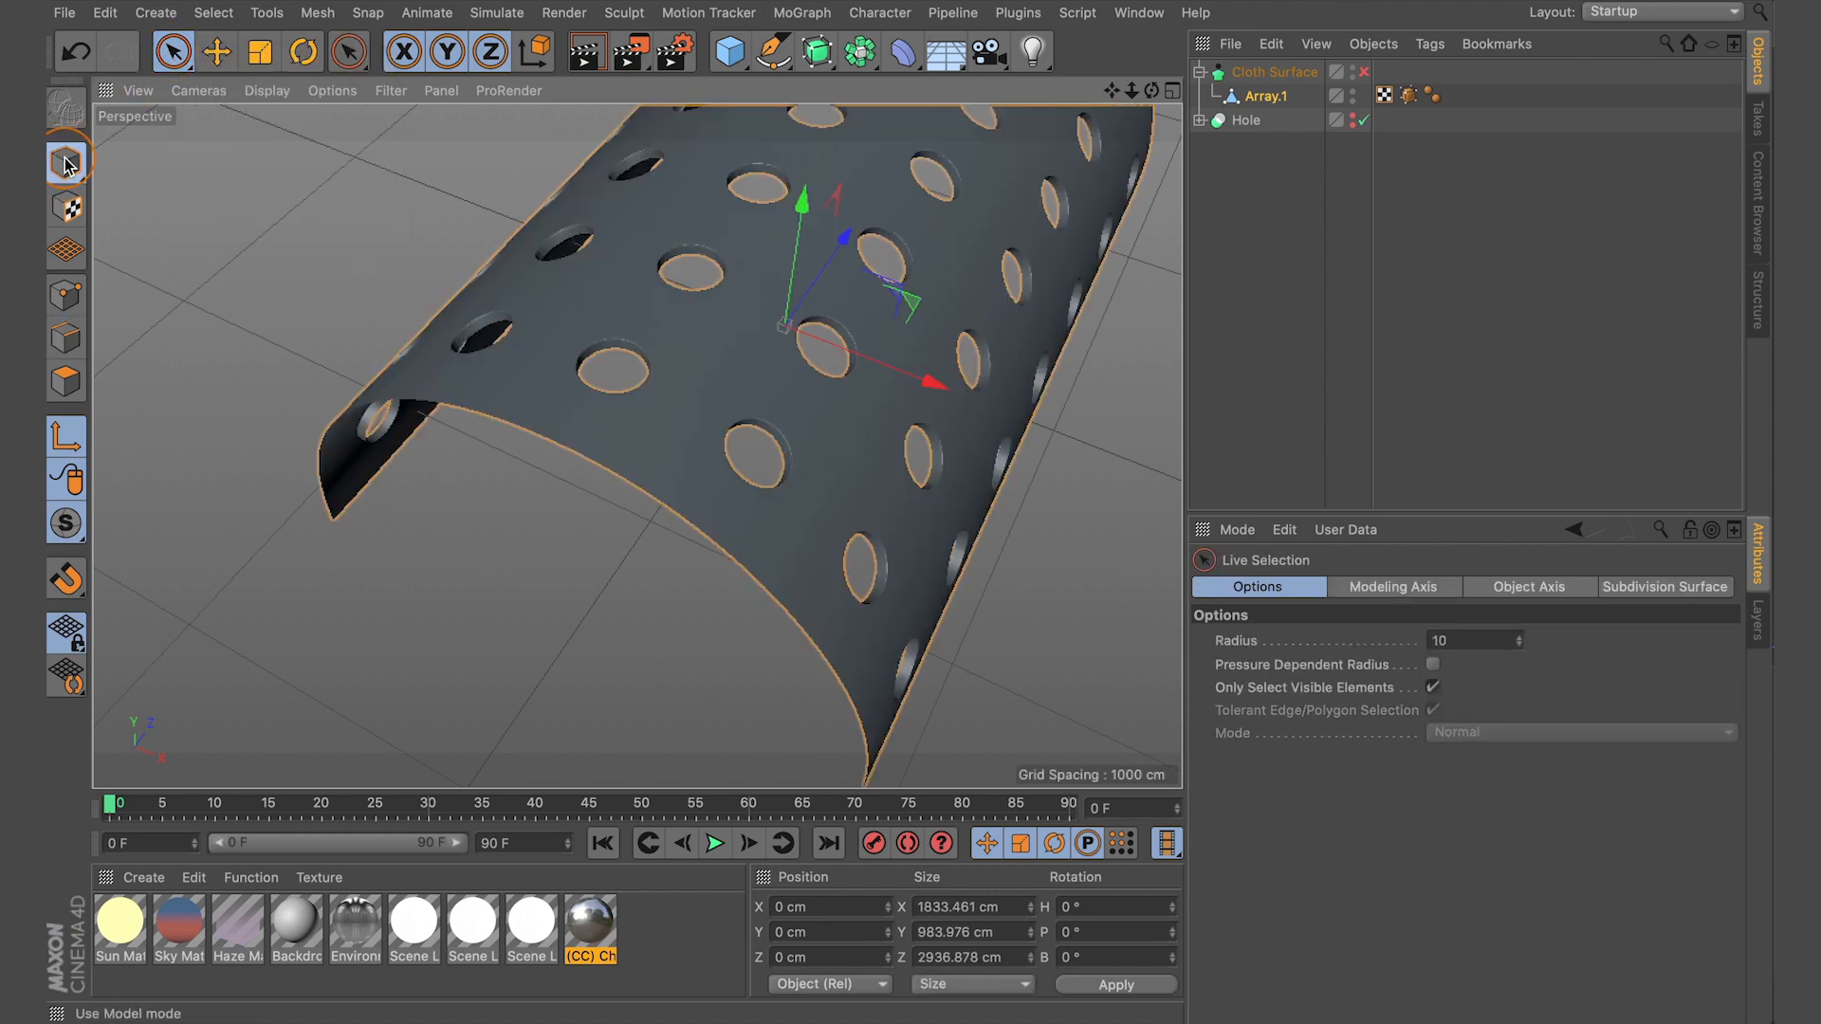
left_click_drag(724, 406, 715, 526, "alt")
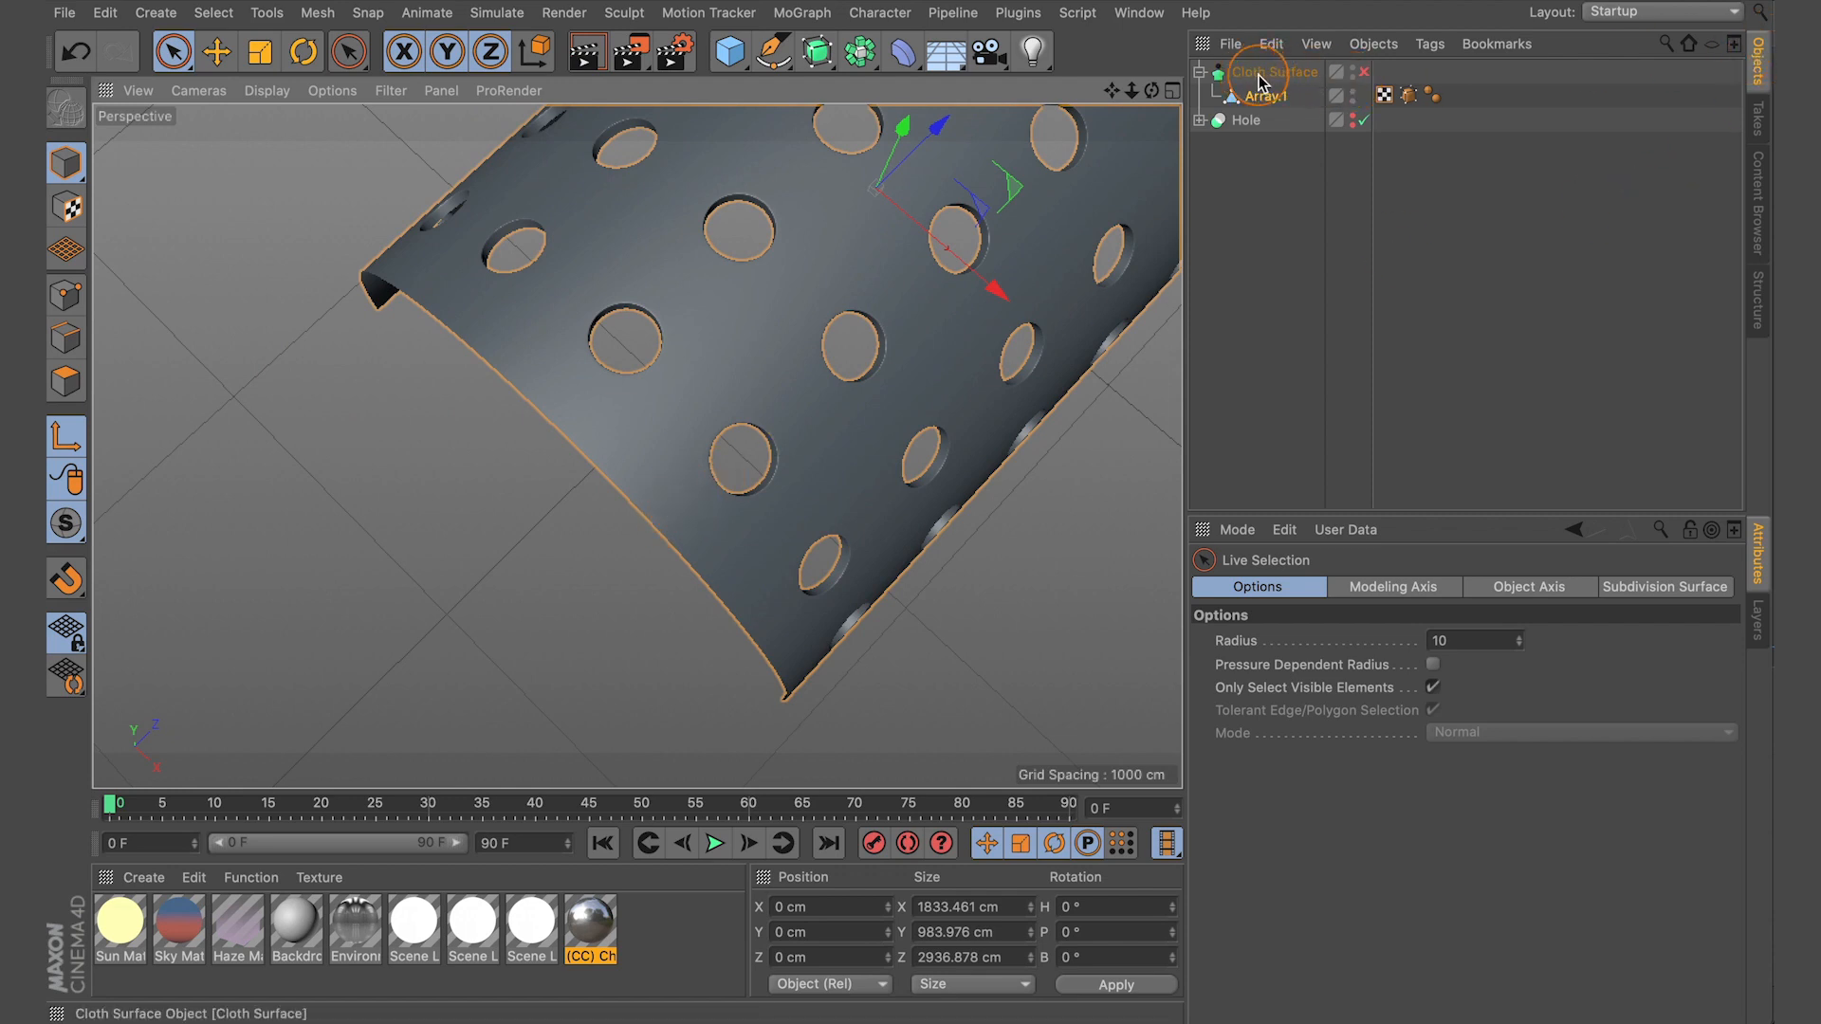
left_click(1362, 73)
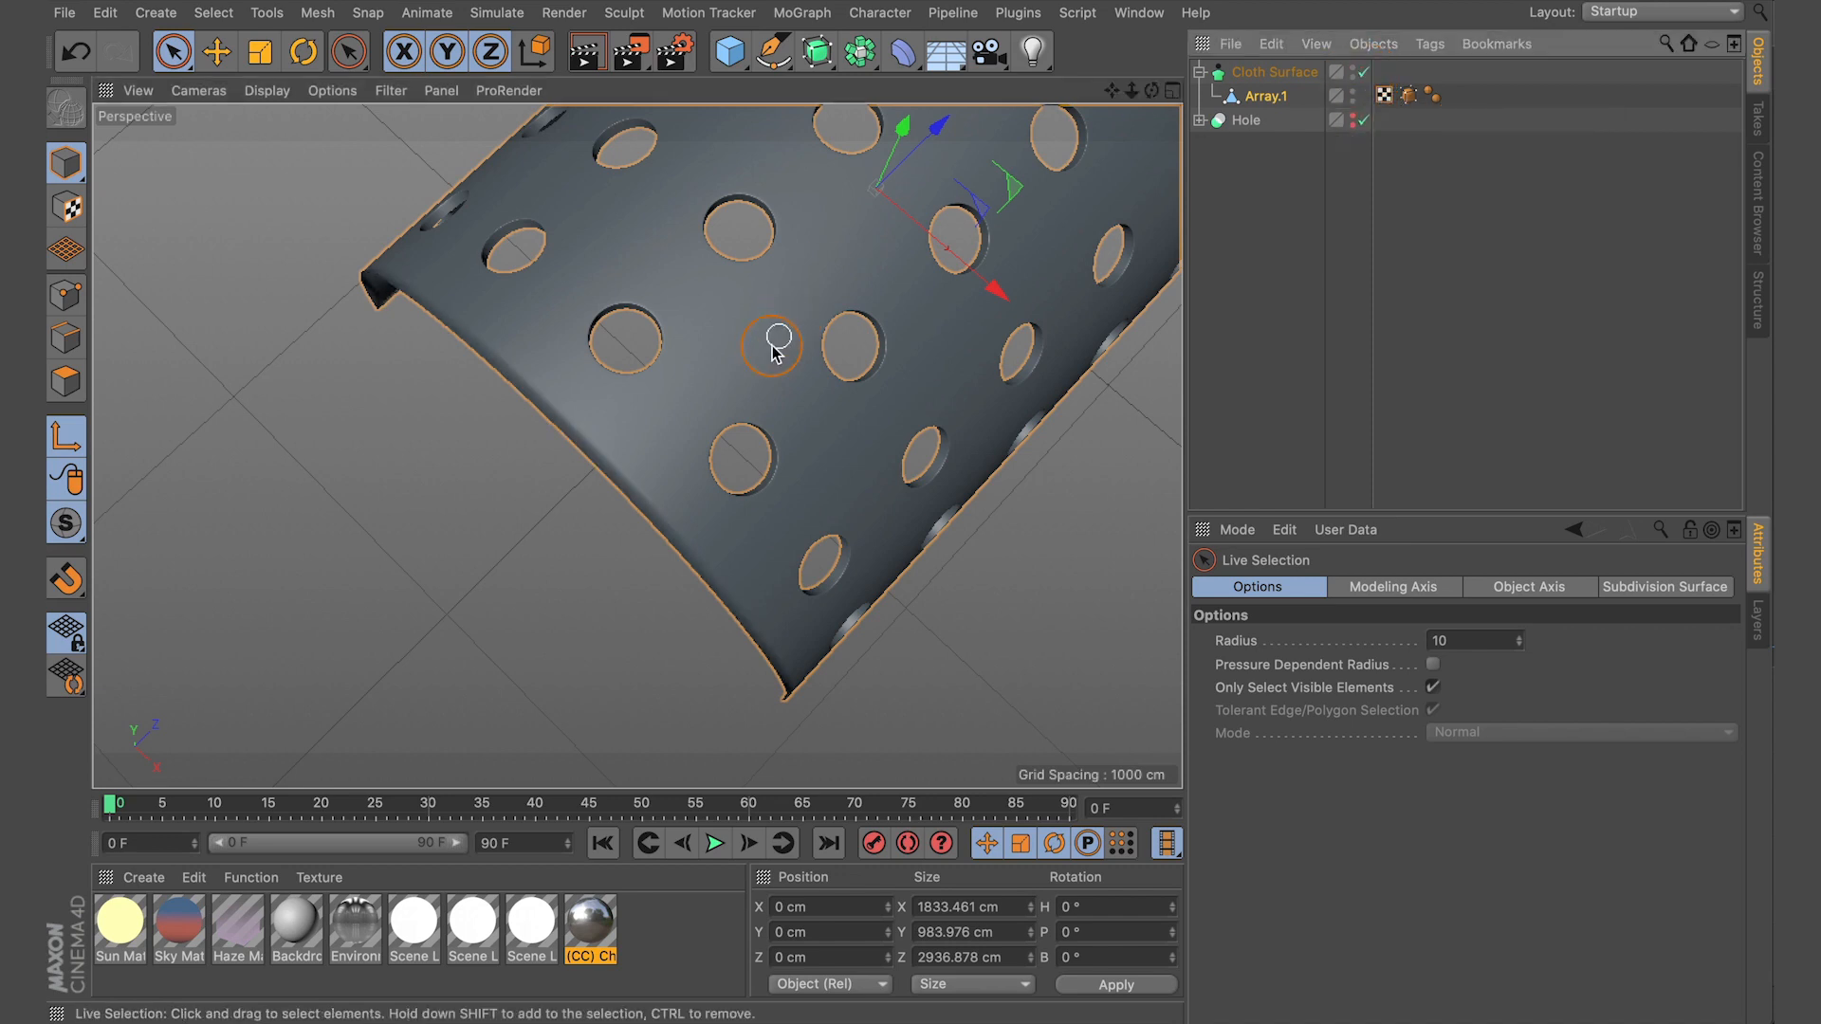
Examine the curved panel's extruded border, thickness and holes close up and from farther away.
mouse_move(726, 387)
left_mouse_down("alt")
mouse_move(800, 293)
mouse_move(707, 402)
mouse_move(671, 299)
mouse_move(744, 201)
mouse_move(912, 494)
mouse_move(936, 490)
mouse_move(617, 285)
mouse_move(610, 491)
mouse_move(722, 509)
mouse_move(756, 468)
mouse_move(784, 515)
left_mouse_up("alt")
scroll(573, 401, "up", 5)
scroll(574, 401, "up", 2)
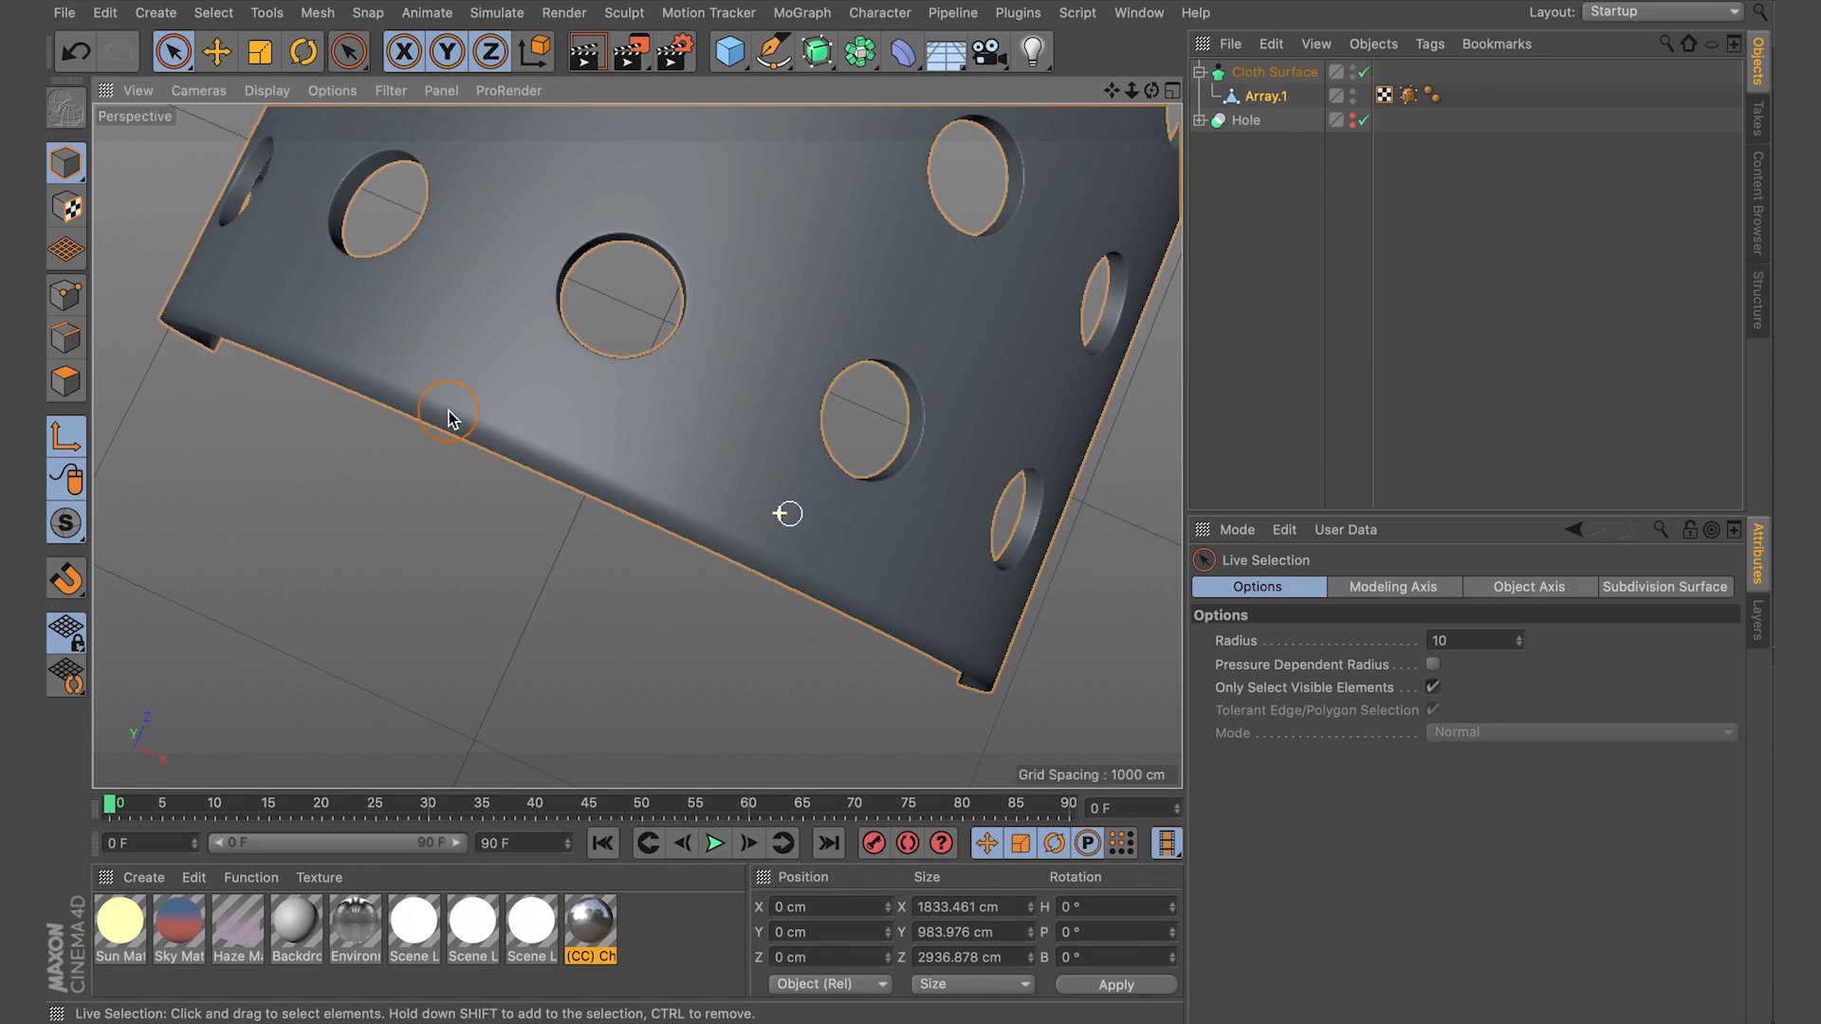
left_click_drag(705, 415, 960, 381, "alt")
scroll(686, 371, "down", 10)
left_click_drag(1111, 91, 931, 171)
left_click_drag(910, 498, 900, 474)
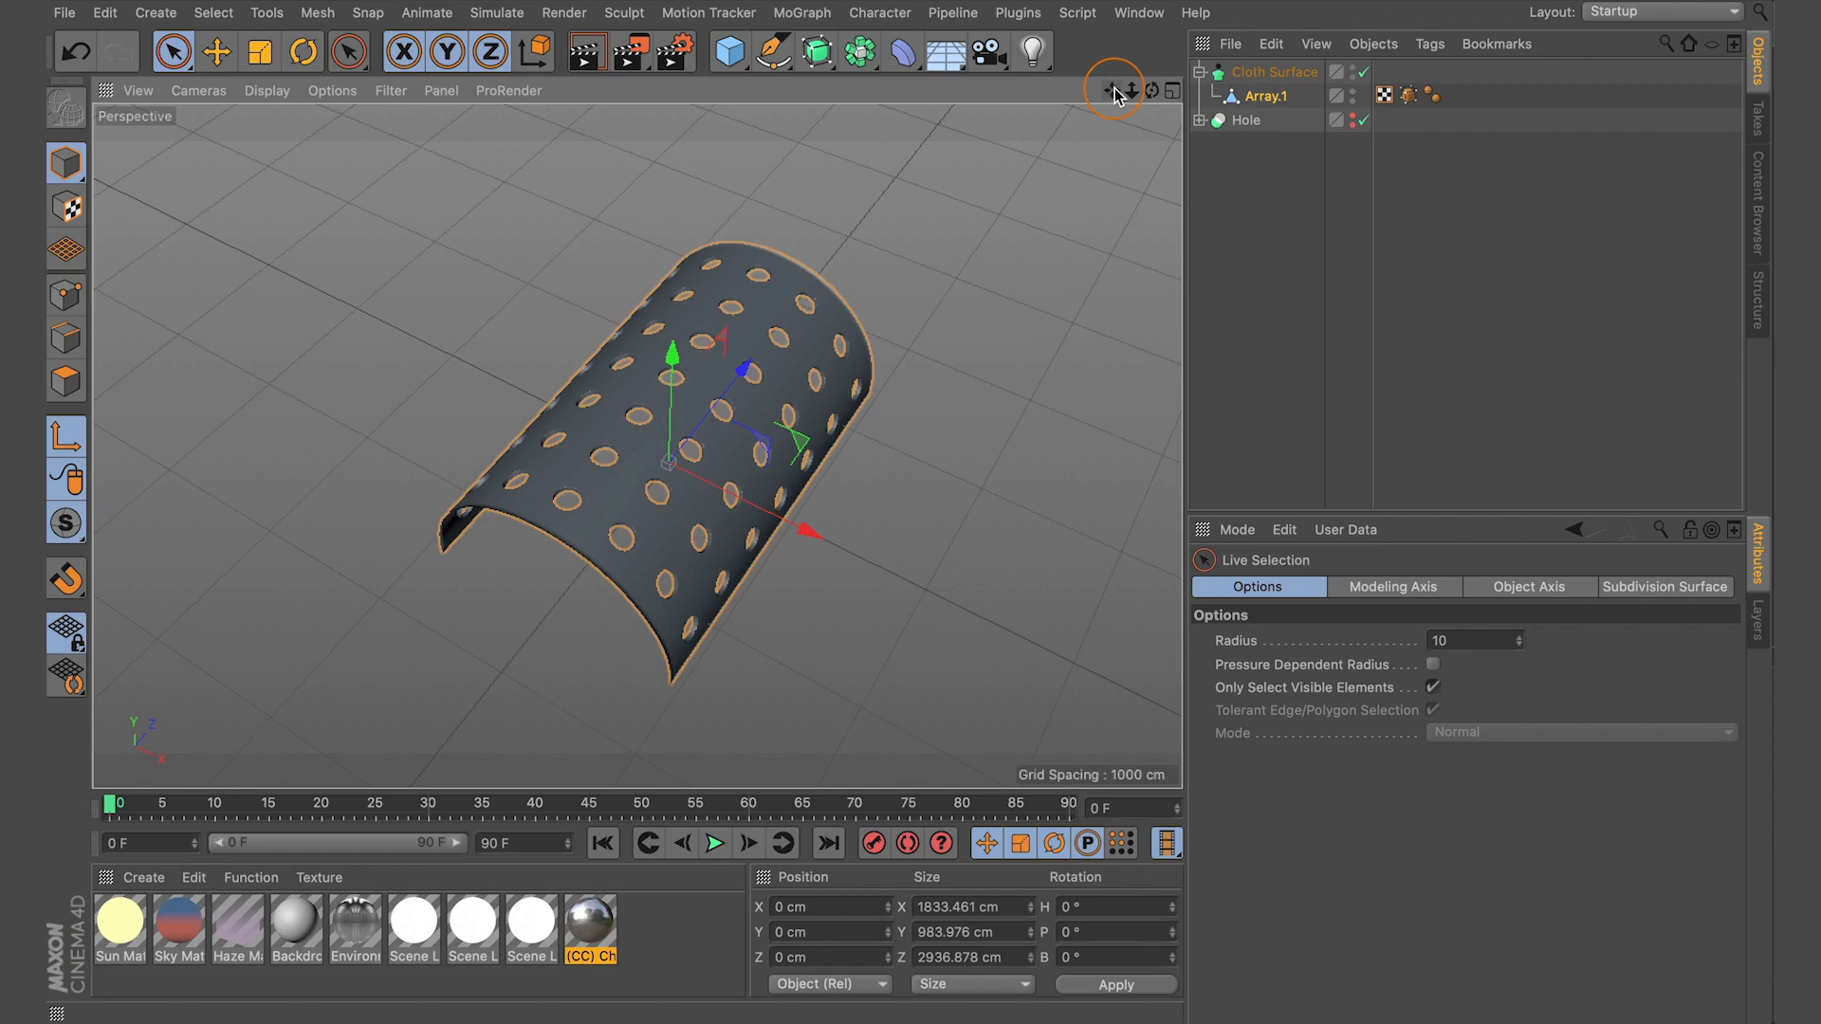
left_click_drag(691, 389, 632, 388, "alt")
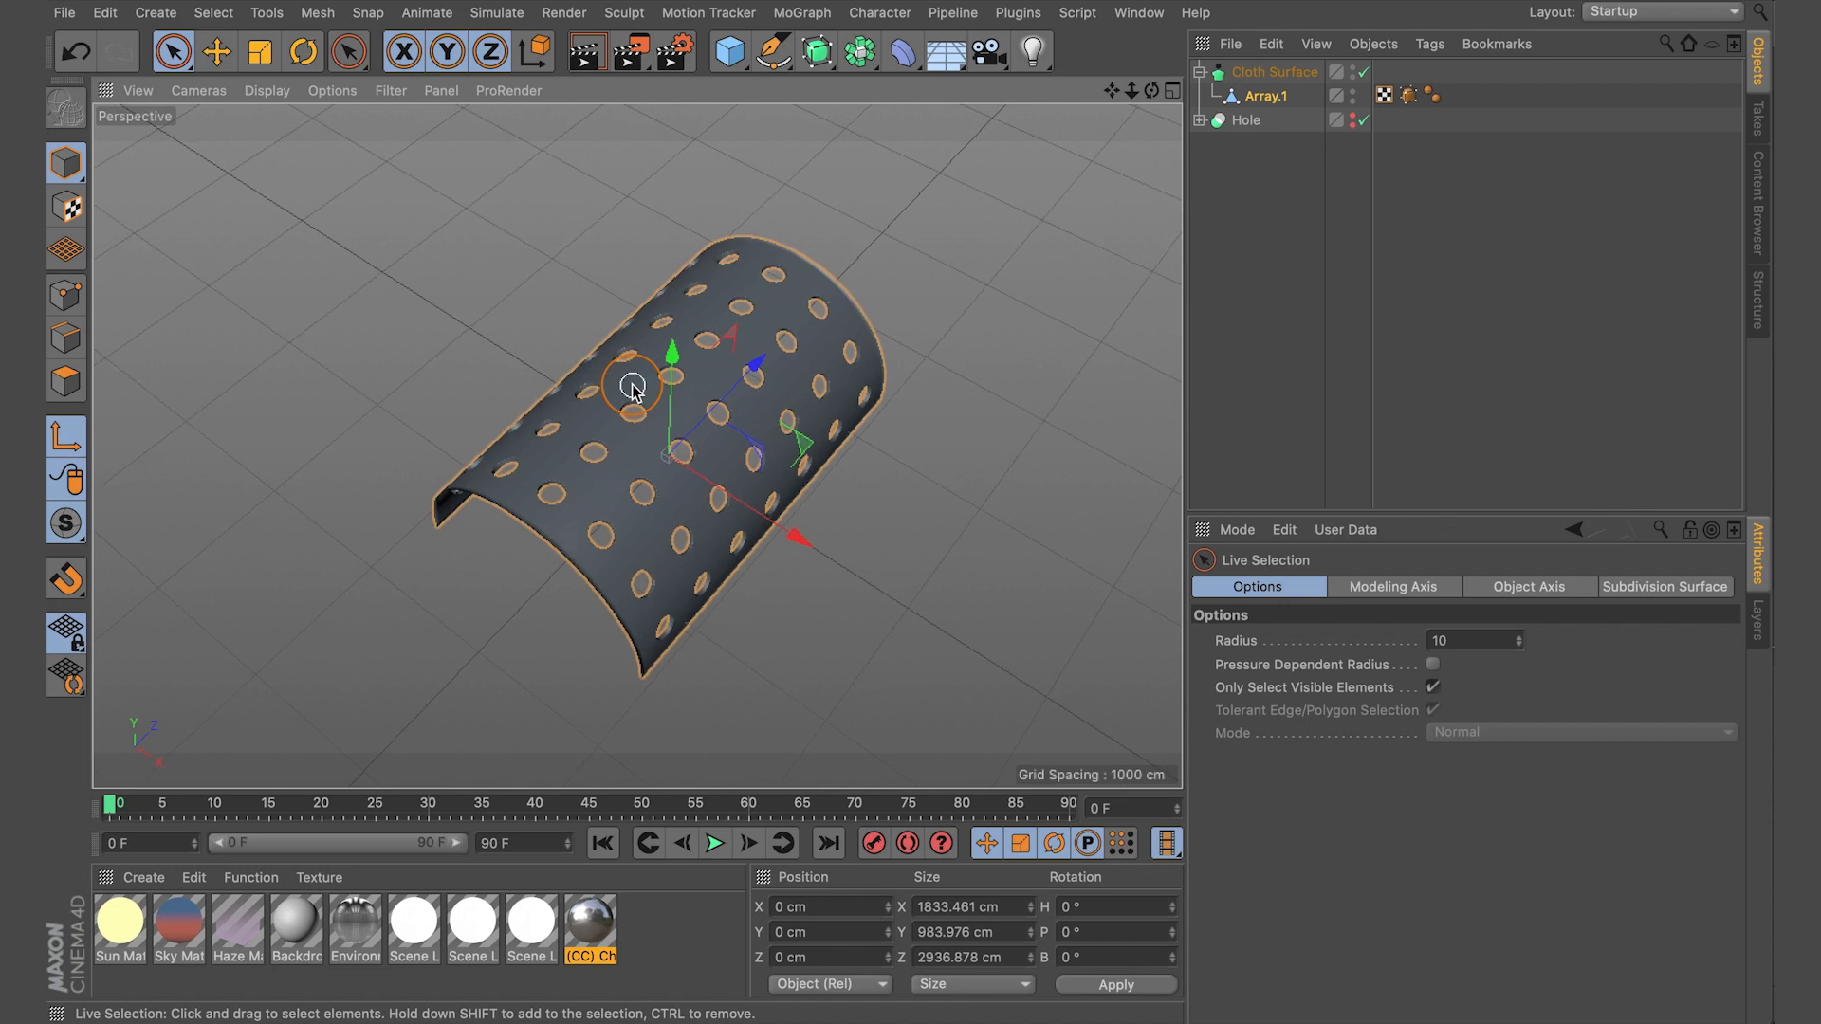